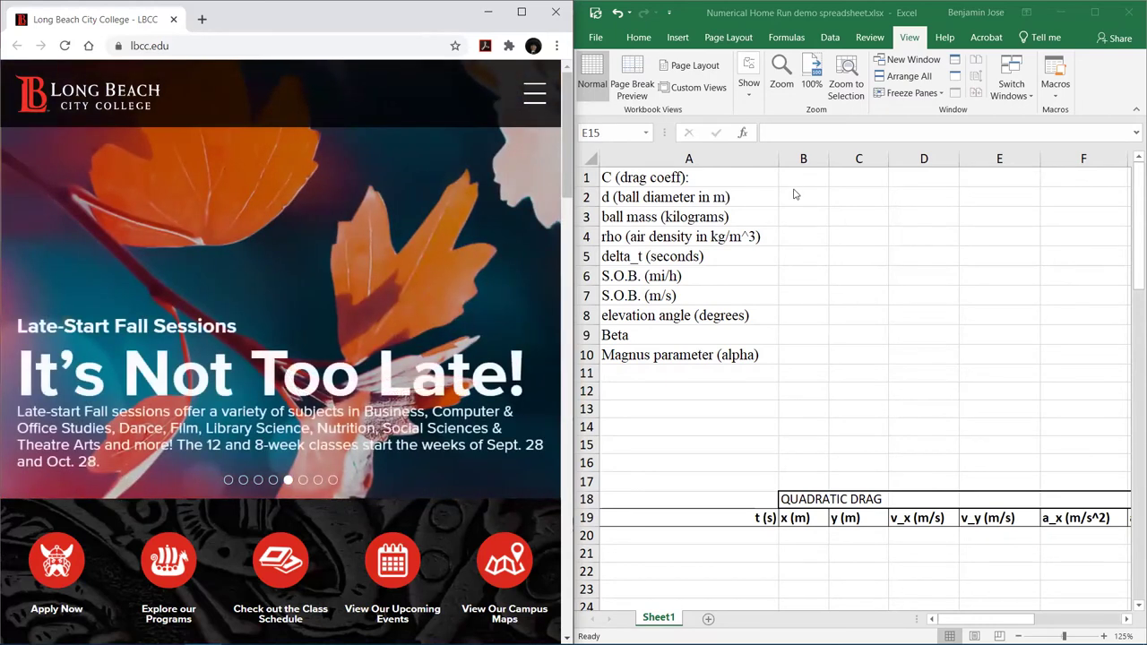
# Step: Enter 0.3 as the drag coefficient C in cell B1
pyautogui.click(788, 178)
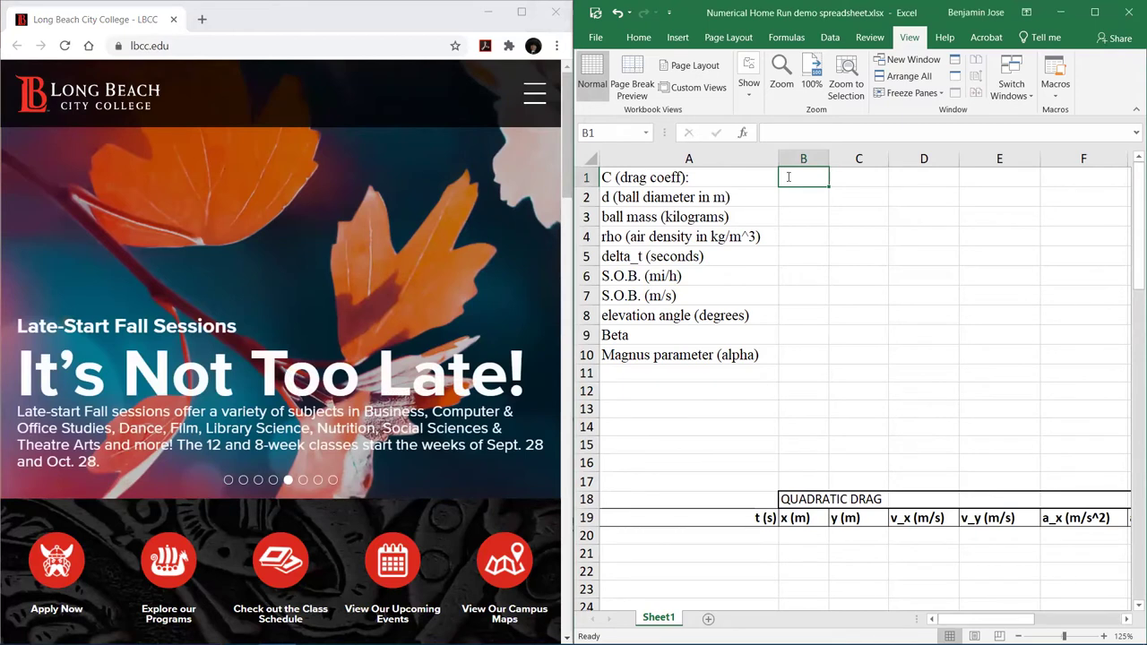
pyautogui.write('0.3')
pyautogui.press('Return')
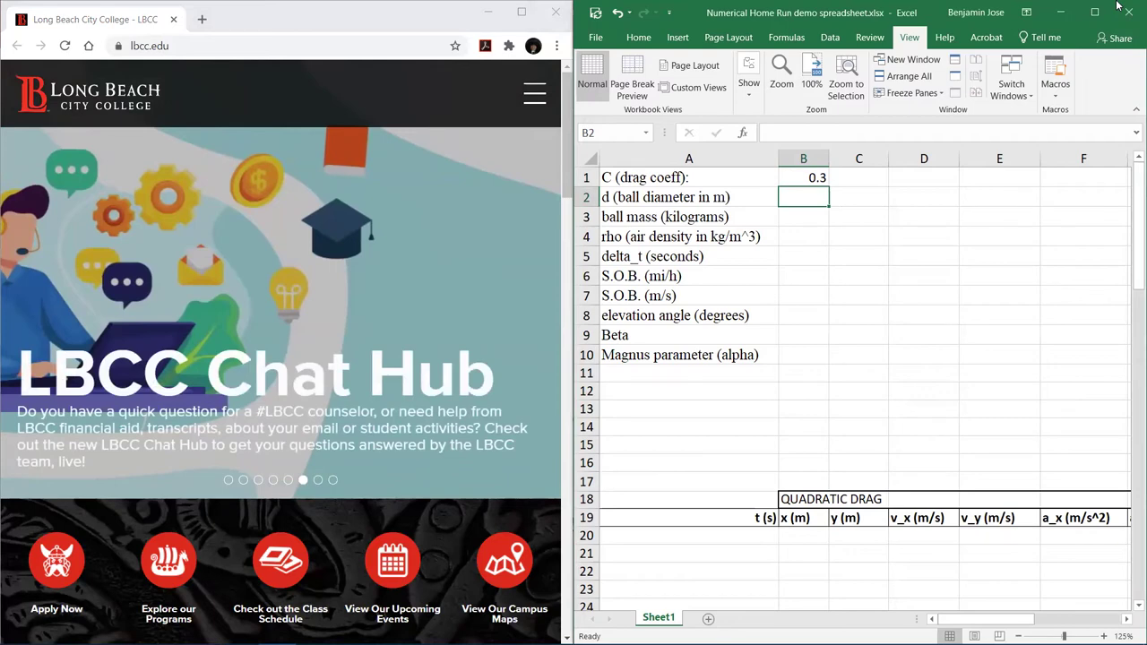
# Step: Look up the baseball diameter in the web browser and enter 0.075 m as the ball diameter in cell B2
pyautogui.hotkey('alt', 'Tab')
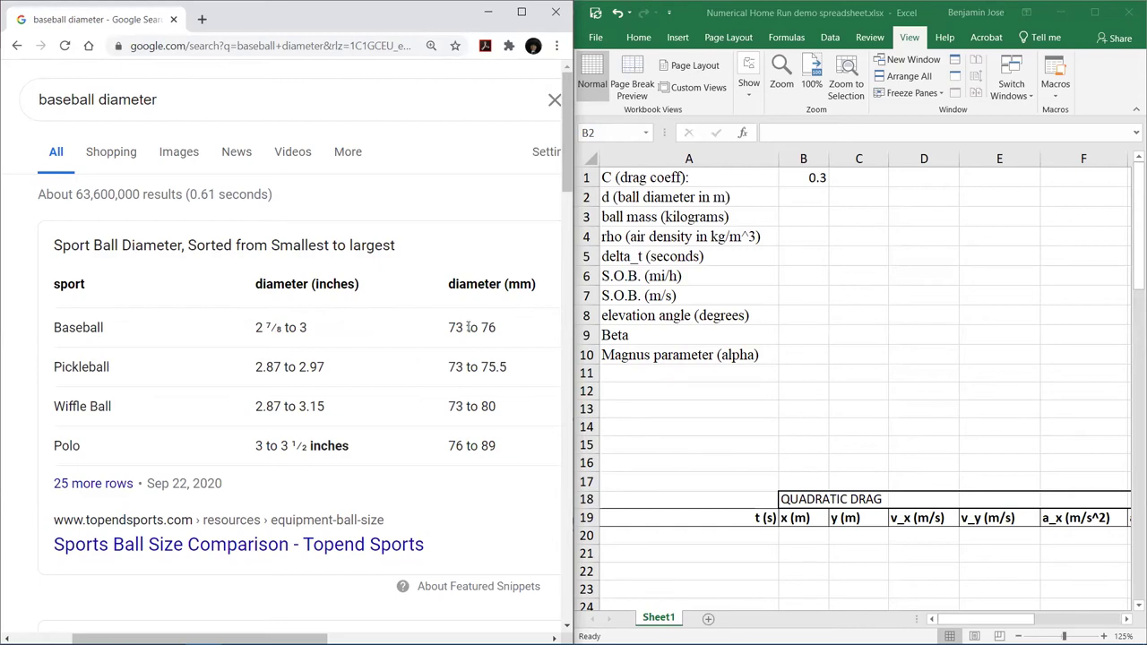
pyautogui.click(801, 201)
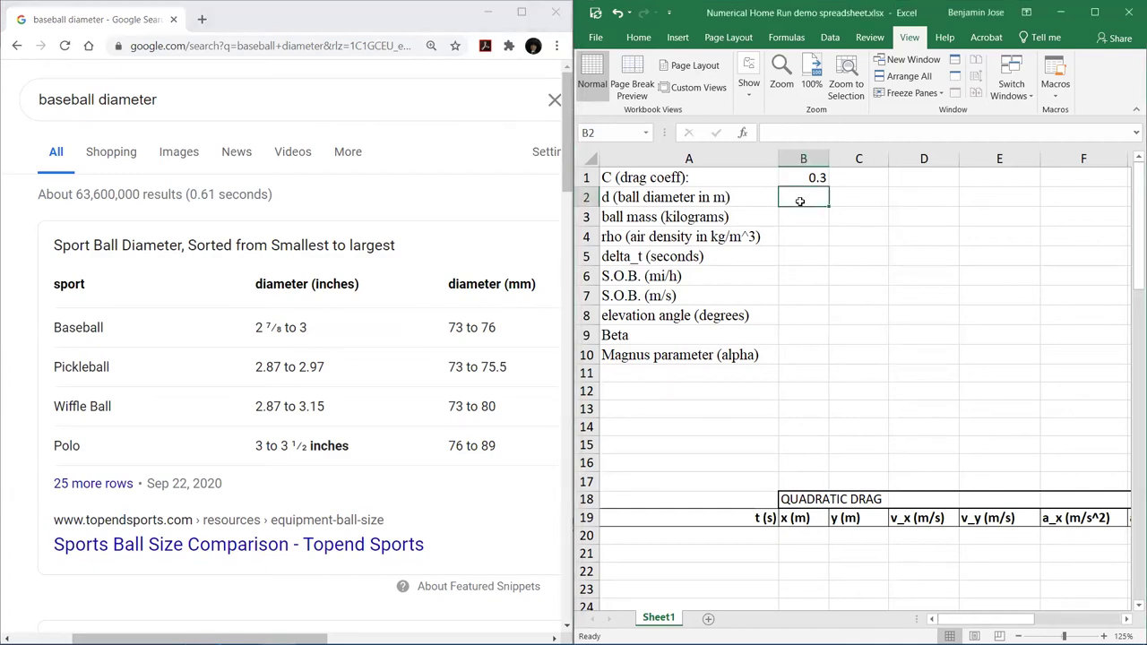
pyautogui.write('0.0175')
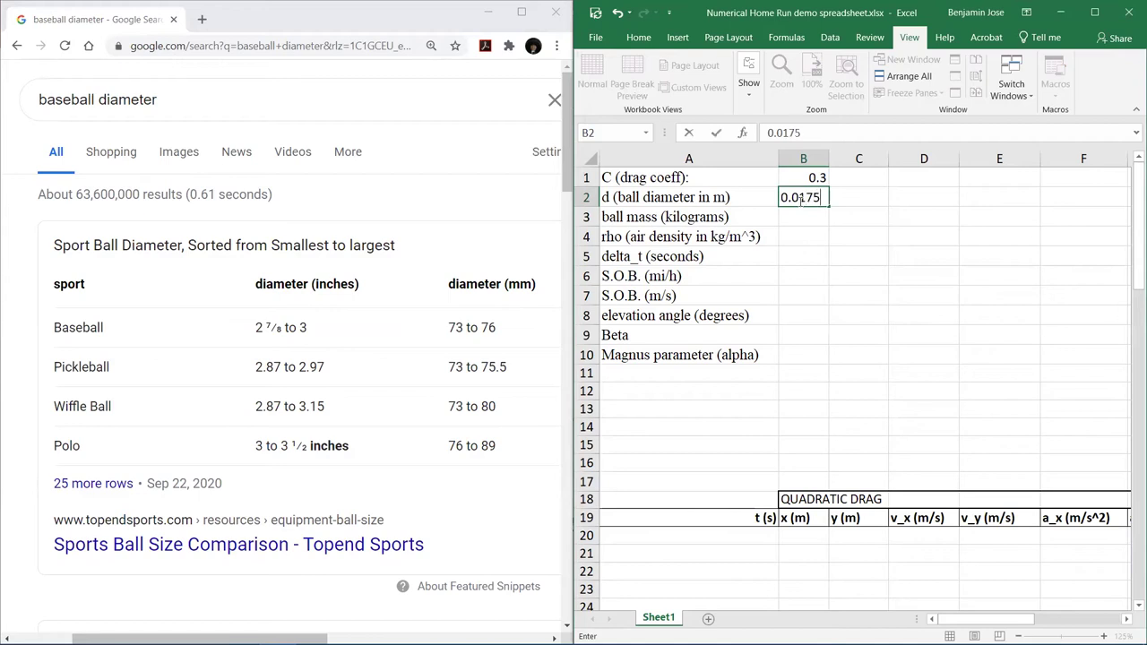
pyautogui.press('BackSpace')
pyautogui.press('BackSpace')
pyautogui.press('BackSpace')
pyautogui.write('0')
pyautogui.press('BackSpace')
pyautogui.write('75')
pyautogui.press('Return')
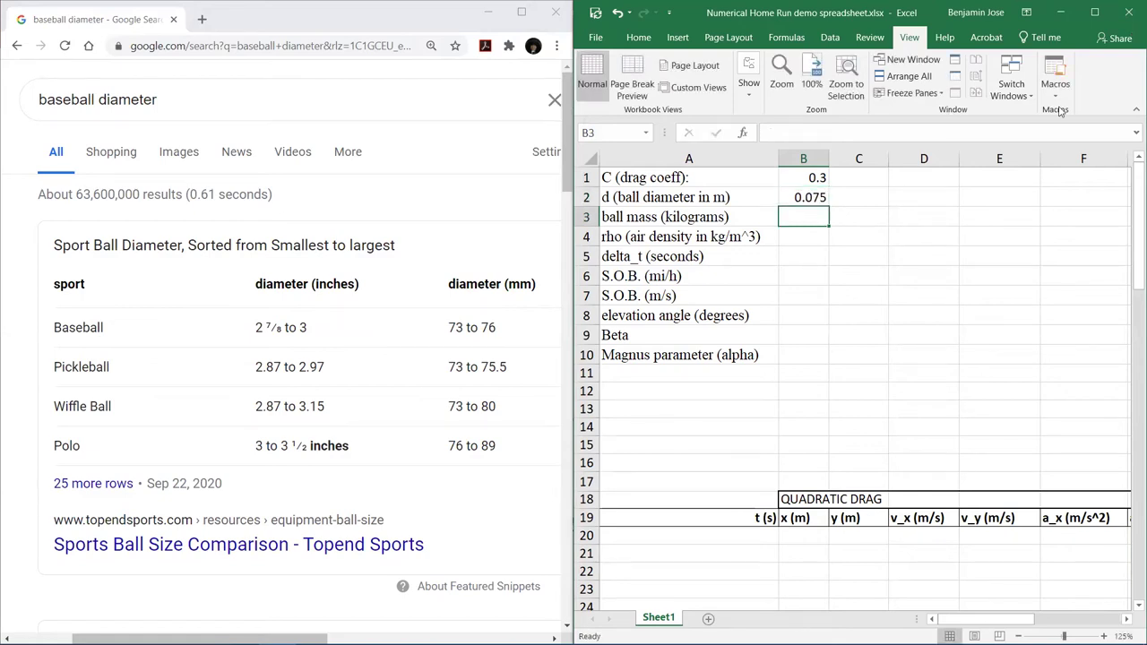
# Step: Look up the baseball's mass on the Wikipedia Baseball (ball) page and enter 0.149 kg as the ball mass in B3
pyautogui.hotkey('alt', 'Tab')
pyautogui.hotkey('alt', 'Left')
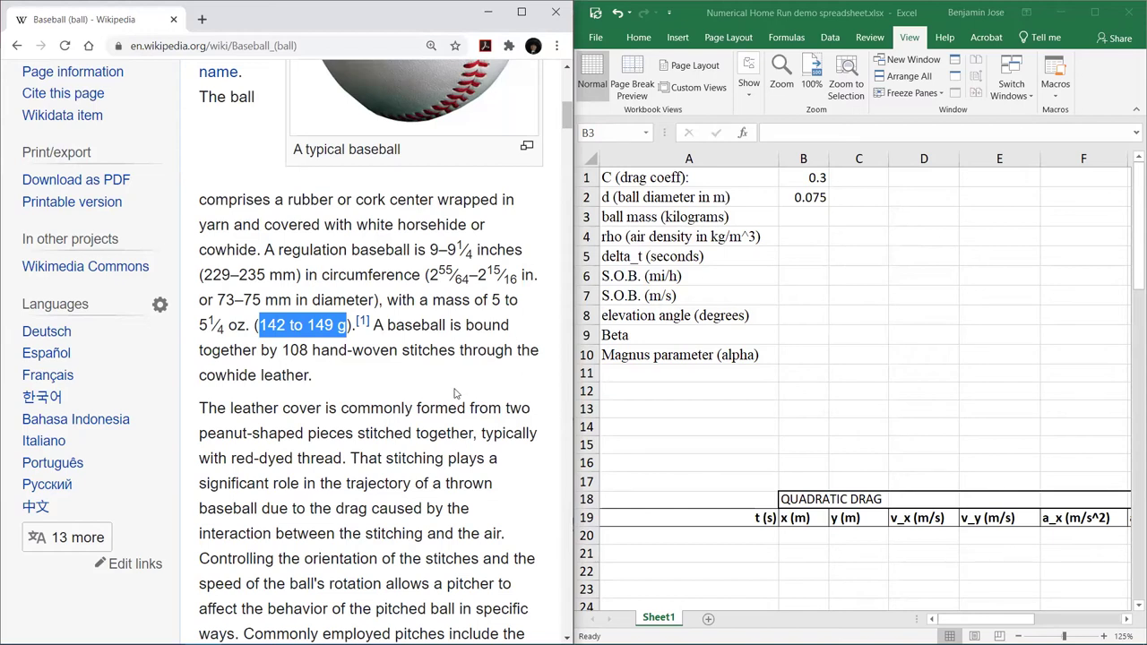
pyautogui.click(791, 216)
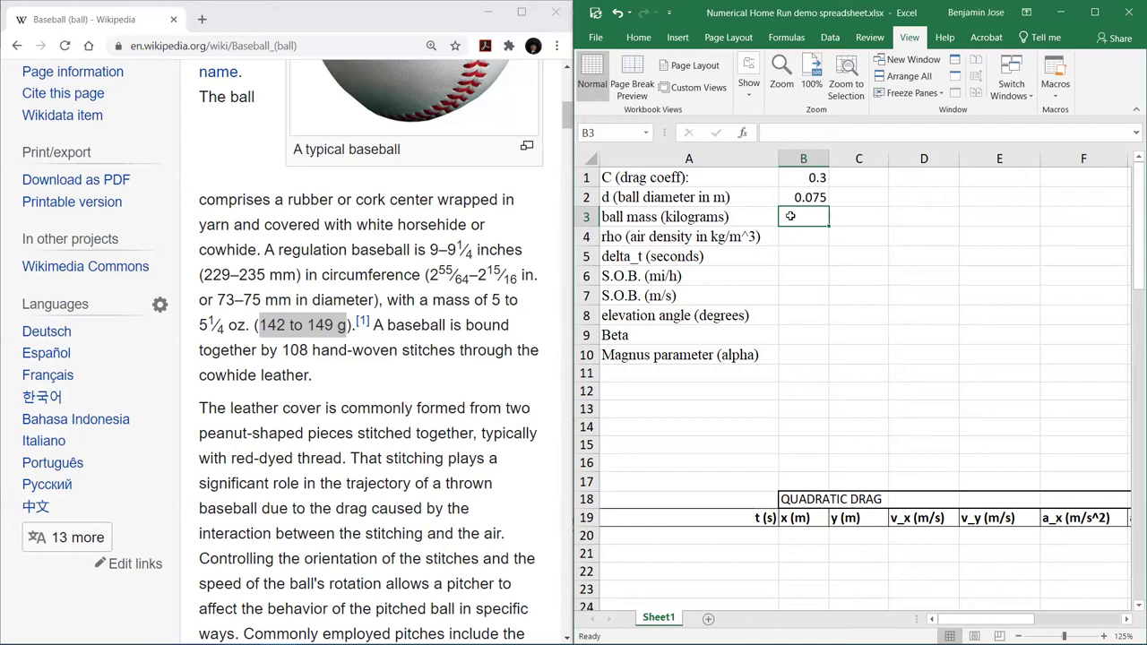
pyautogui.write('0.145')
pyautogui.press('BackSpace')
pyautogui.press('BackSpace')
pyautogui.press('BackSpace')
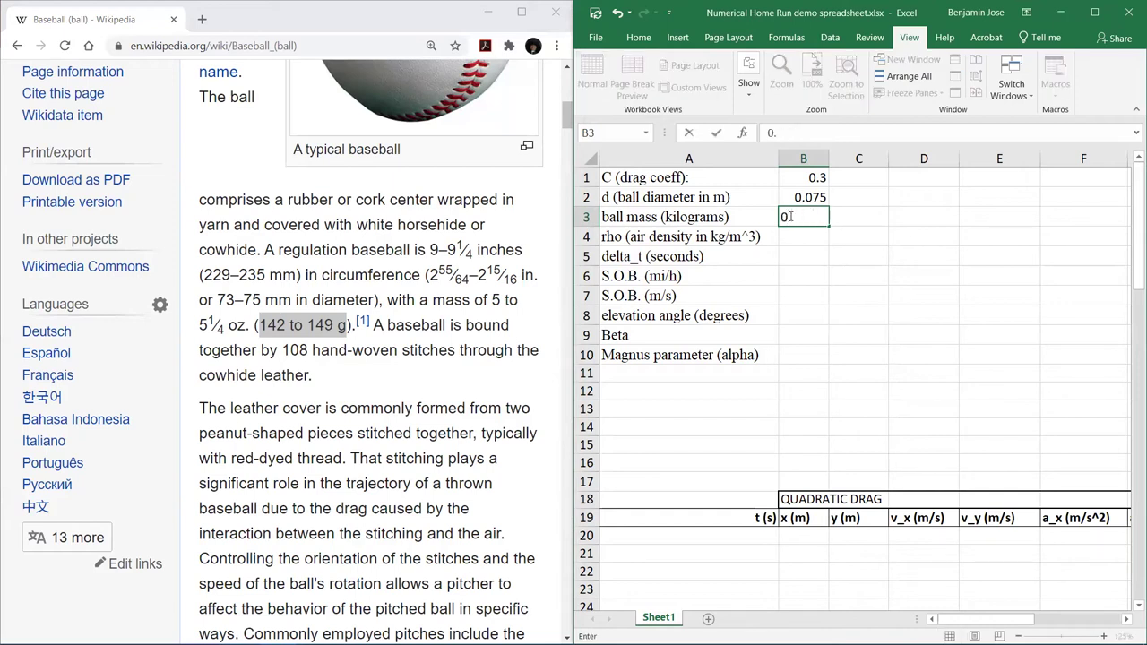
pyautogui.write('149')
pyautogui.press('Return')
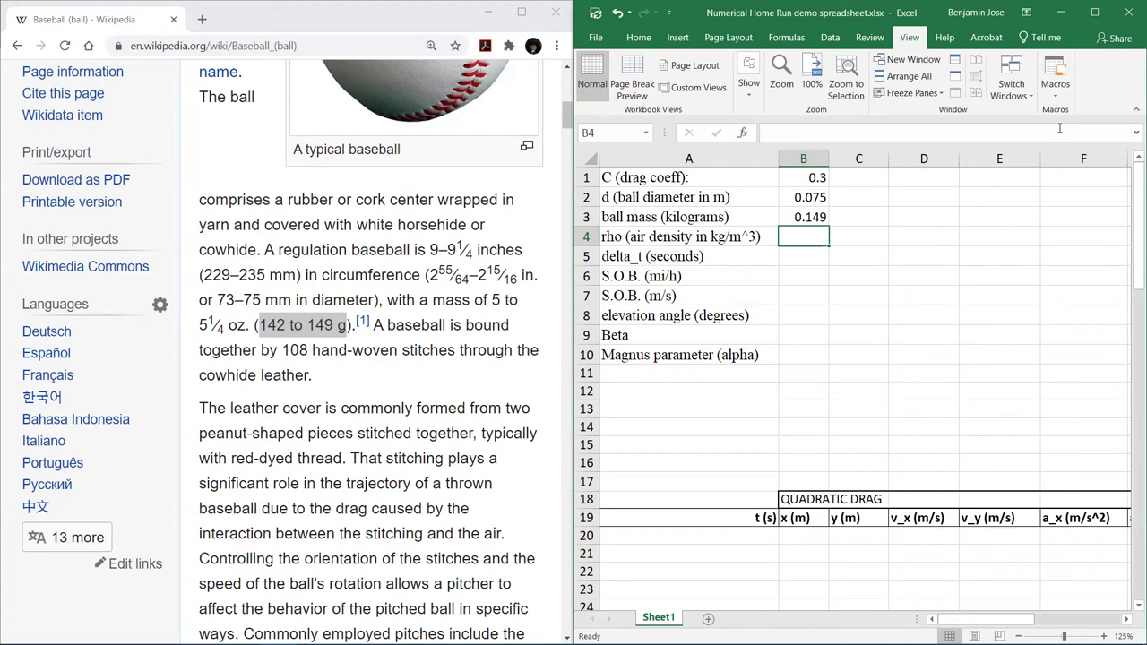
# Step: Find the air density at 20 °C in Wikipedia's Density of air table and enter 1.2 as rho in B4
pyautogui.hotkey('alt', 'Tab')
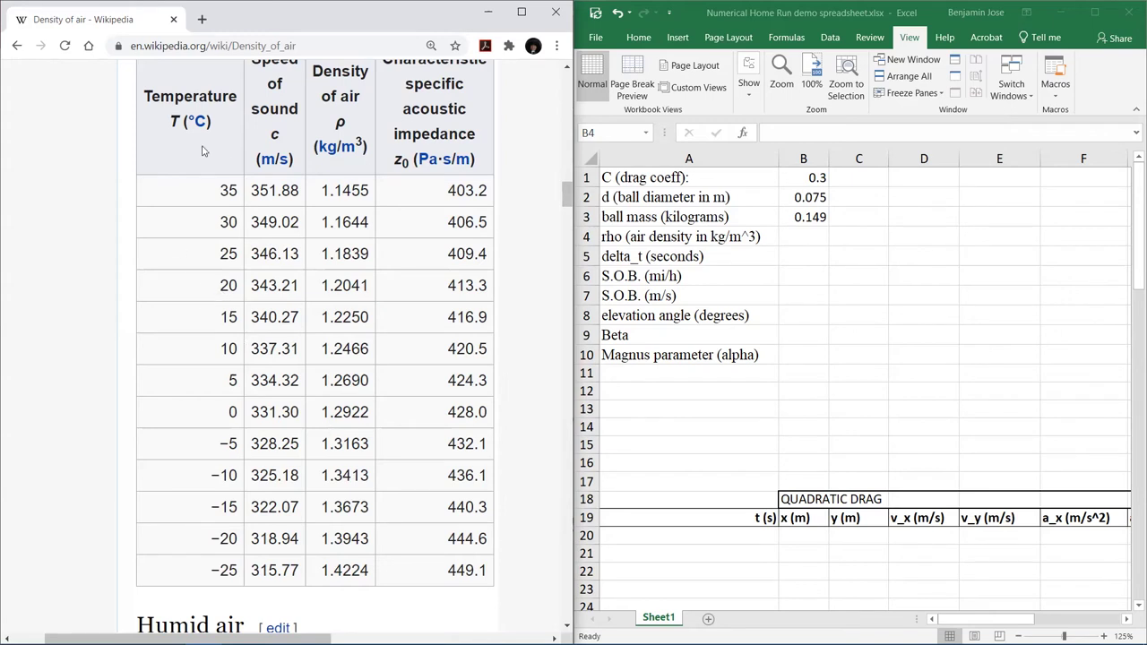
pyautogui.moveTo(221, 285); pyautogui.dragTo(235, 286)
pyautogui.scroll(1, 302, 281)
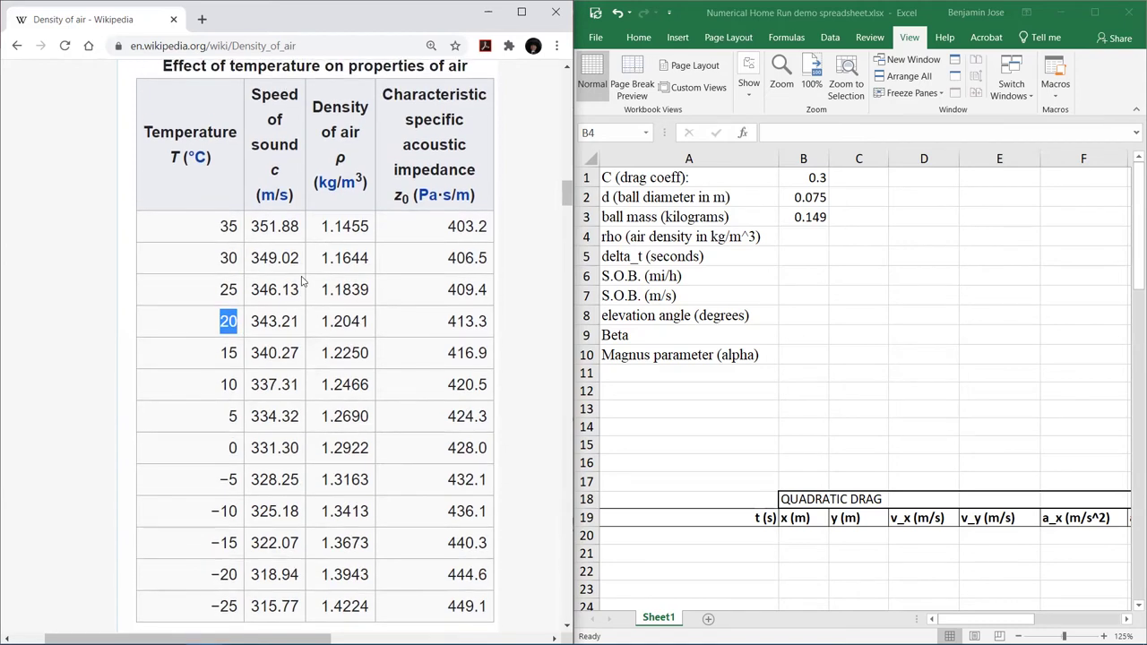
pyautogui.click(323, 321)
pyautogui.moveTo(323, 321); pyautogui.dragTo(372, 327)
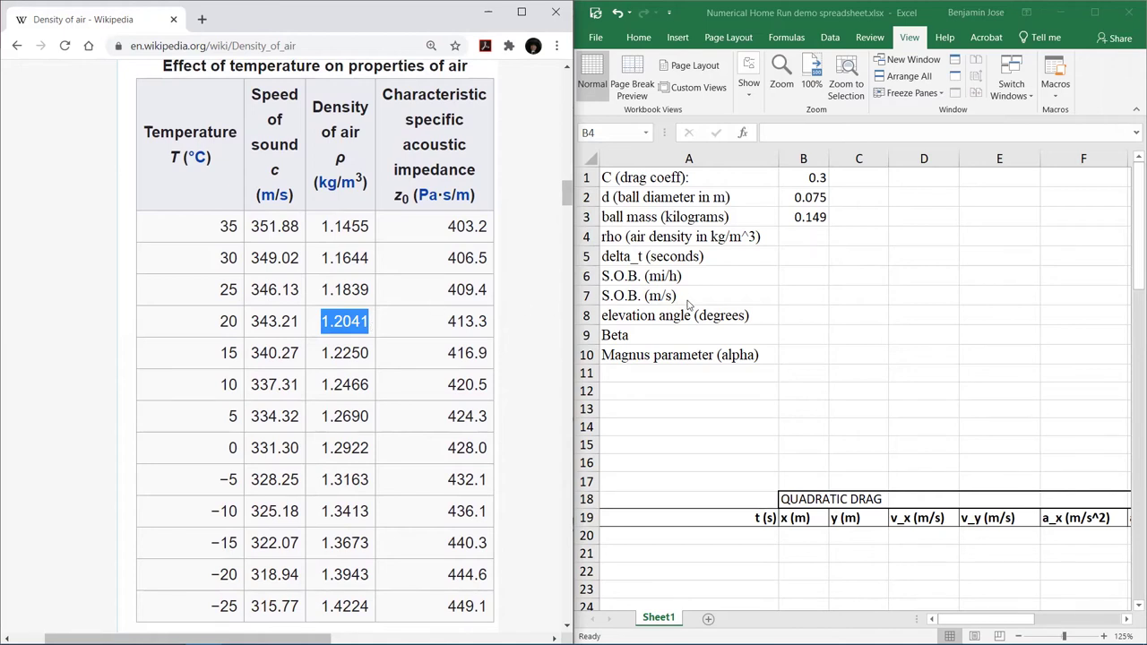
pyautogui.click(799, 230)
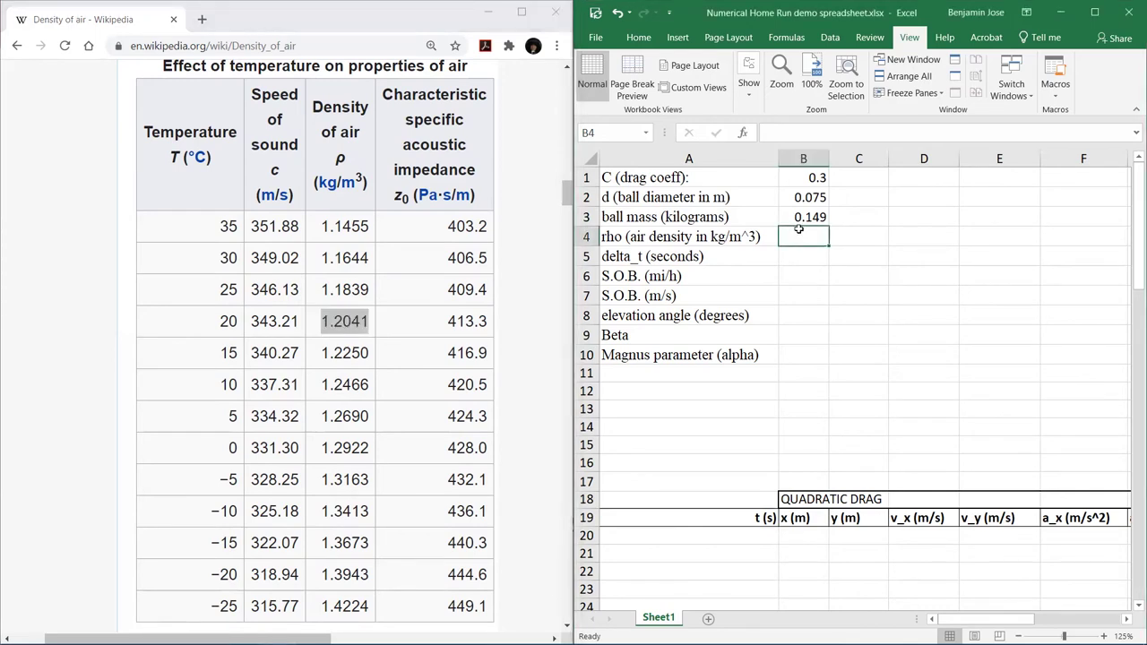
pyautogui.write('1.2')
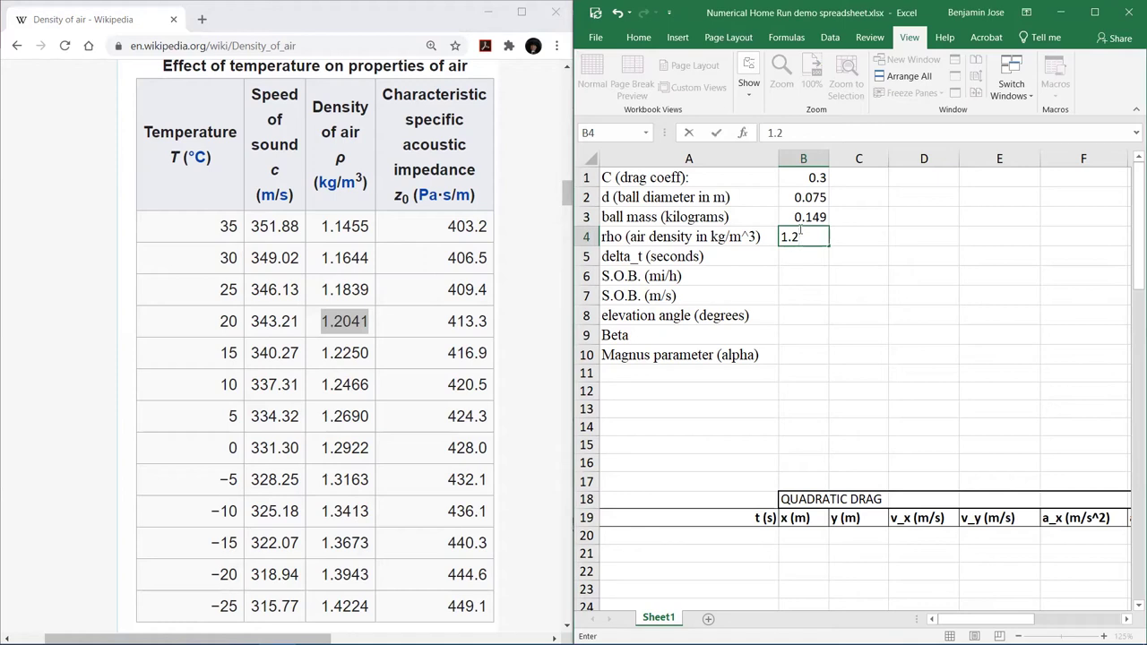
pyautogui.press('Return')
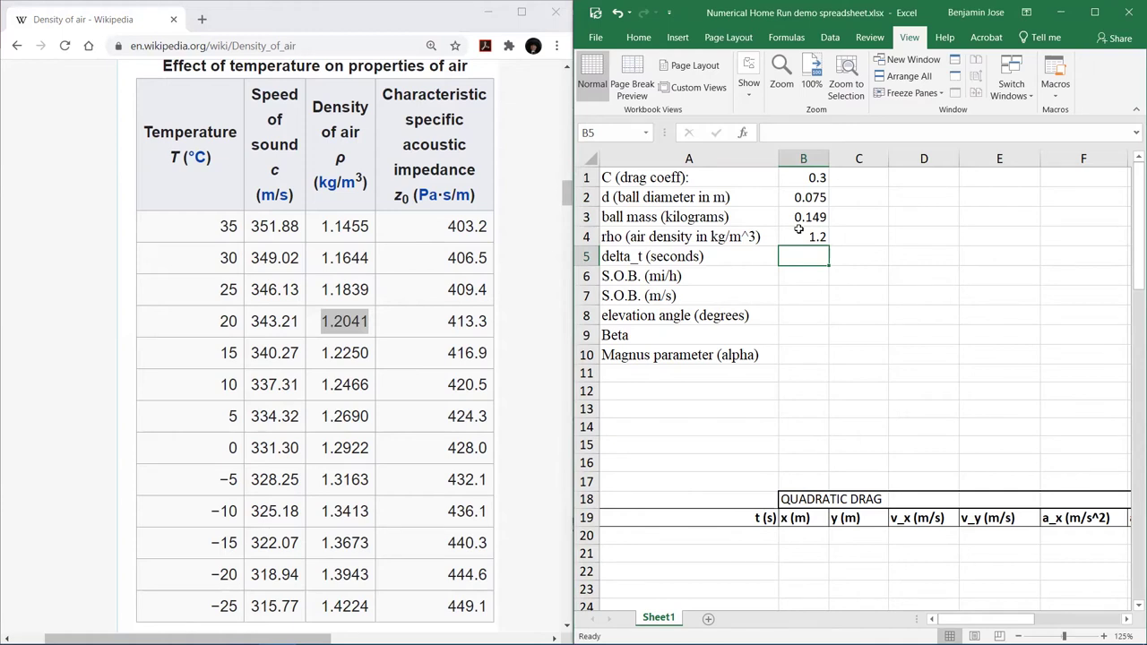
pyautogui.write('0.00000000')
pyautogui.press('BackSpace')
pyautogui.press('BackSpace')
pyautogui.press('BackSpace')
pyautogui.press('BackSpace')
pyautogui.press('BackSpace')
pyautogui.press('BackSpace')
pyautogui.press('BackSpace')
pyautogui.press('BackSpace')
pyautogui.press('BackSpace')
pyautogui.press('BackSpace')
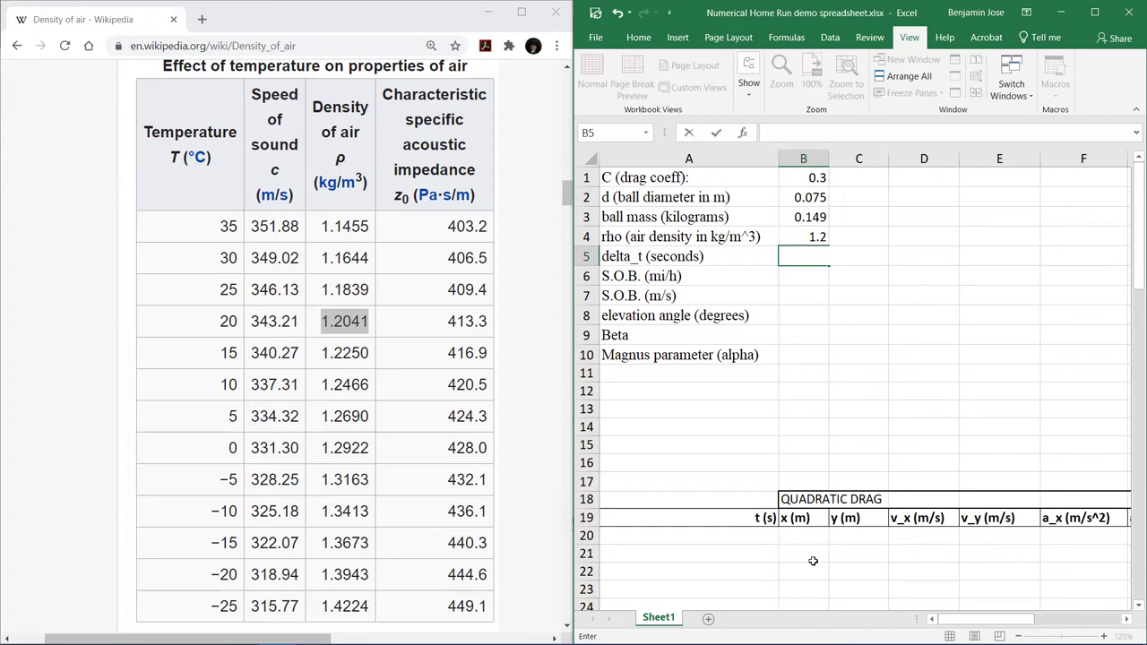
# Step: Set delta_t to 0.01 seconds in B5, and enter the 105.6 mi/h speed off bat from the home run tracker PDF in B6
pyautogui.write('0.01')
pyautogui.click(791, 281)
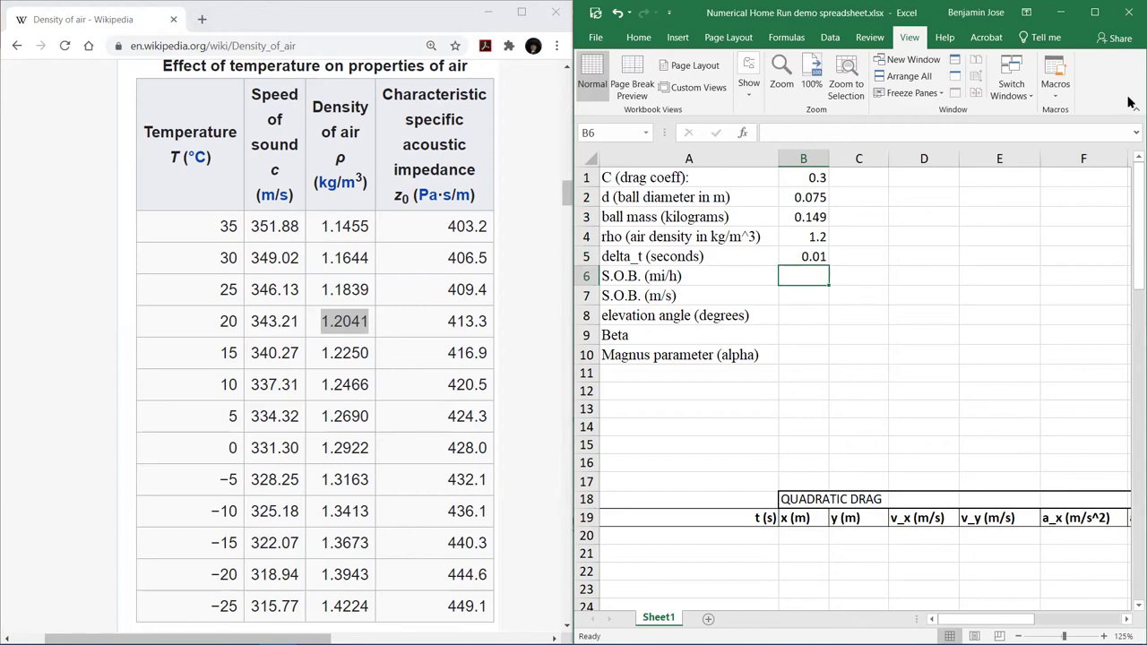
pyautogui.hotkey('alt', 'Tab')
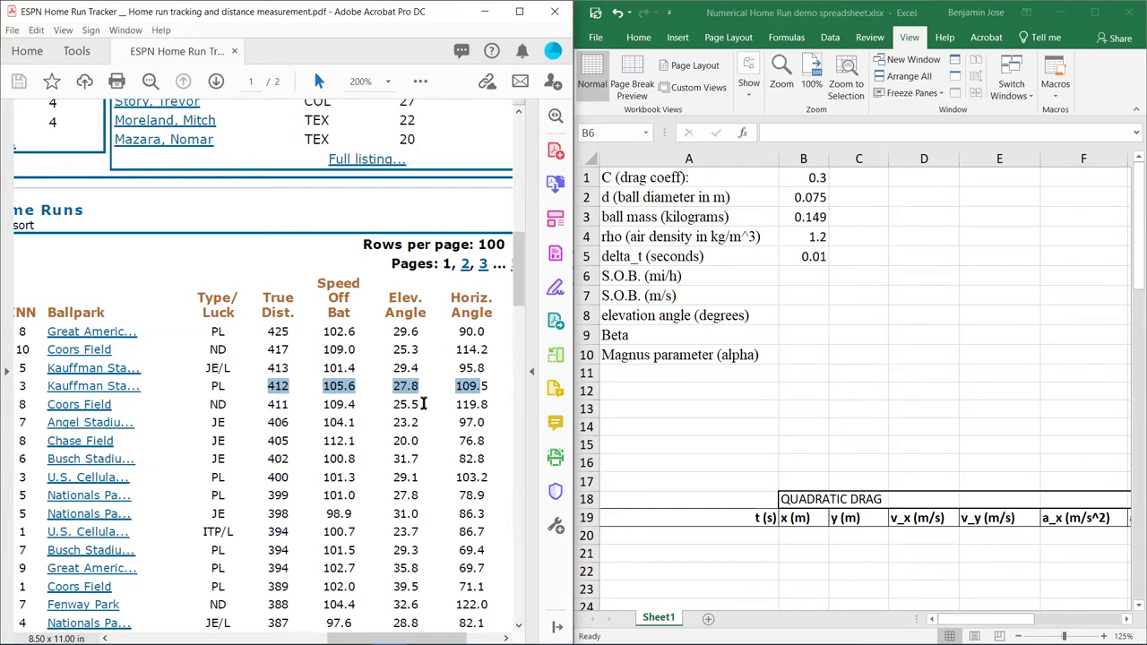
pyautogui.click(795, 275)
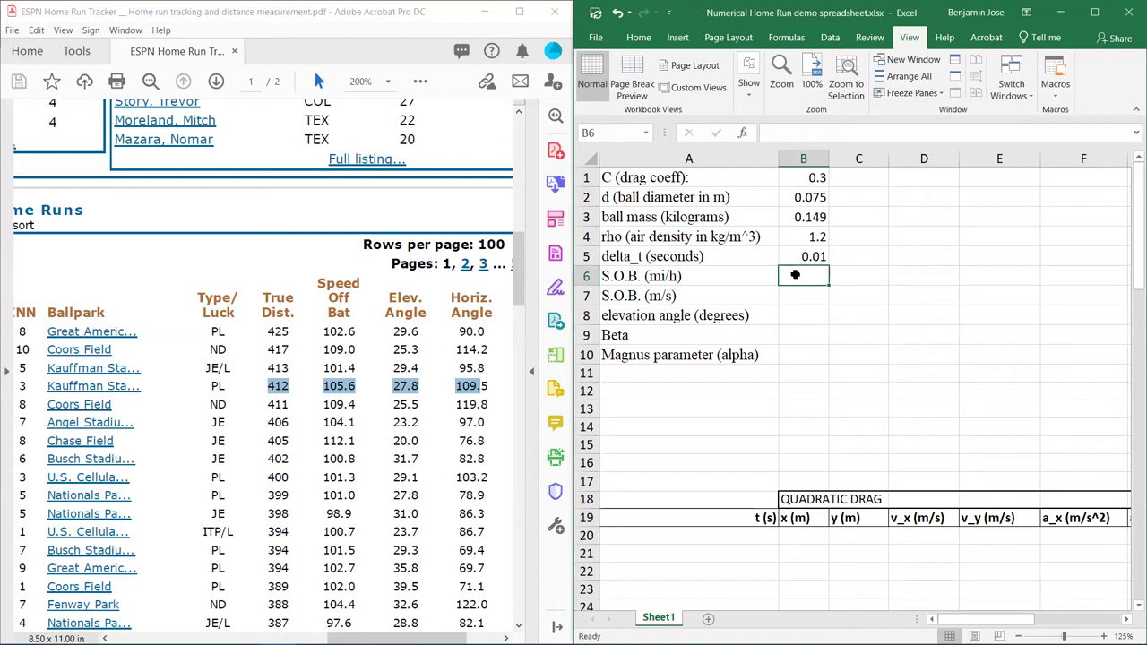
pyautogui.write('105.6')
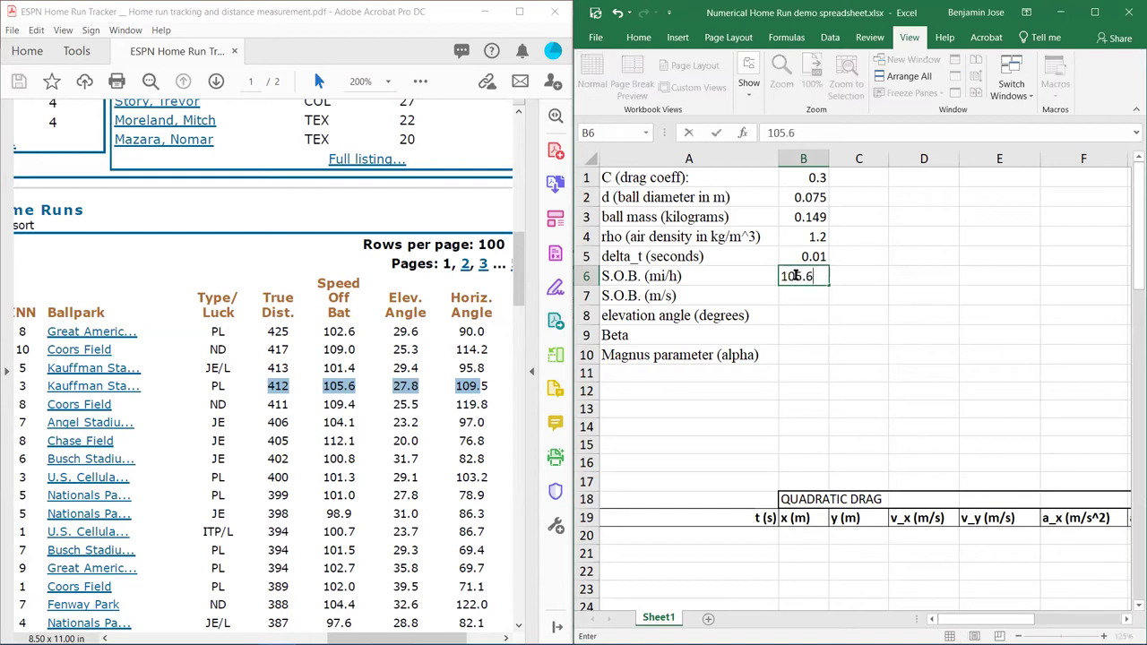
pyautogui.press('Return')
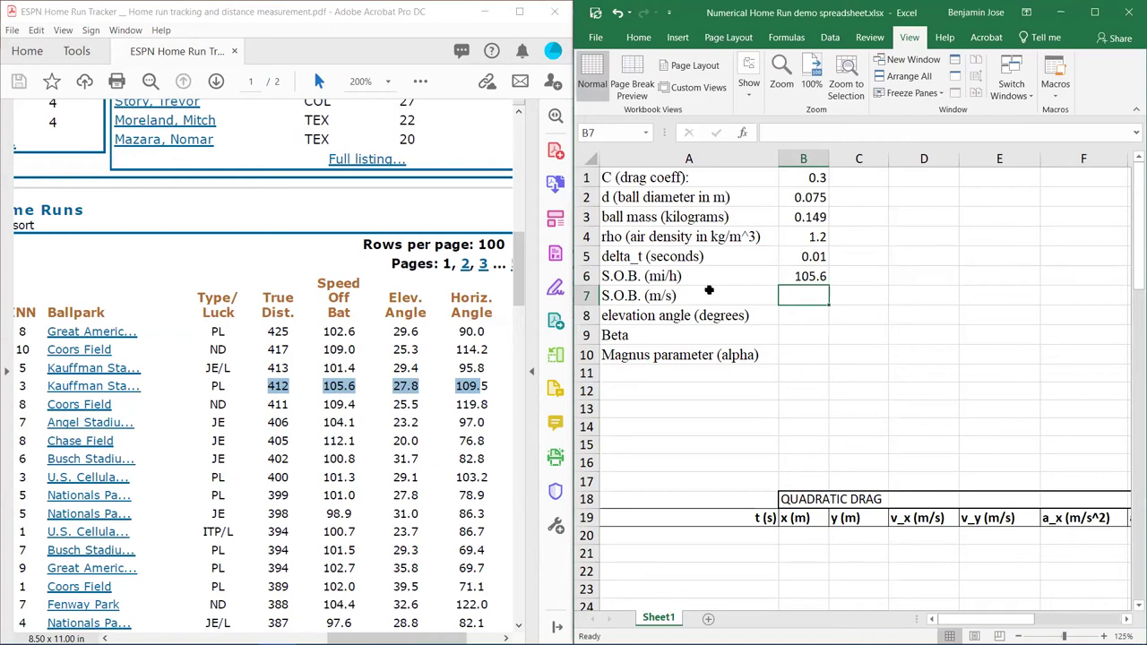
# Step: Convert the speed off bat to m/s in B7 with the formula =B6/2.24
pyautogui.write('=')
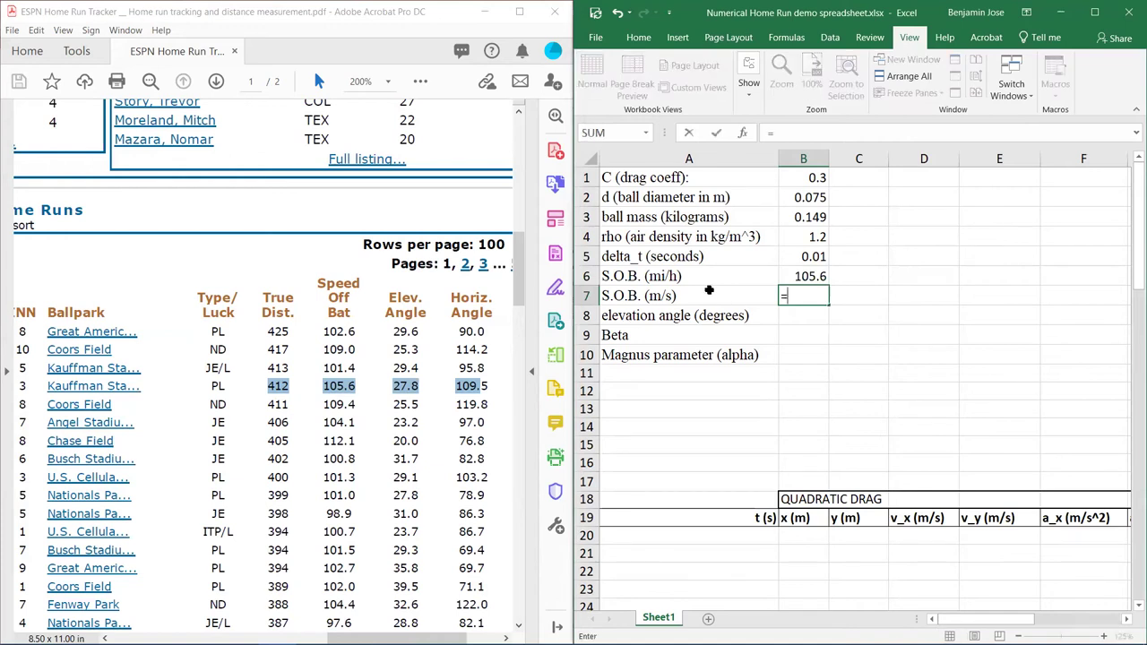
pyautogui.click(799, 276)
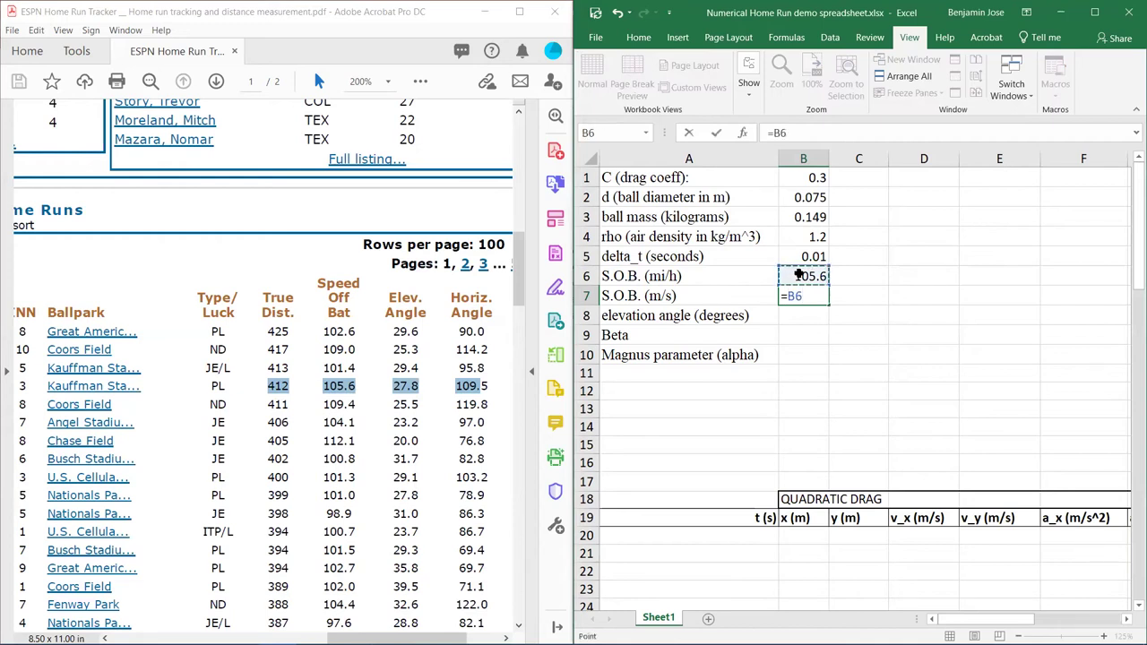
pyautogui.write('/2.24')
pyautogui.press('Return')
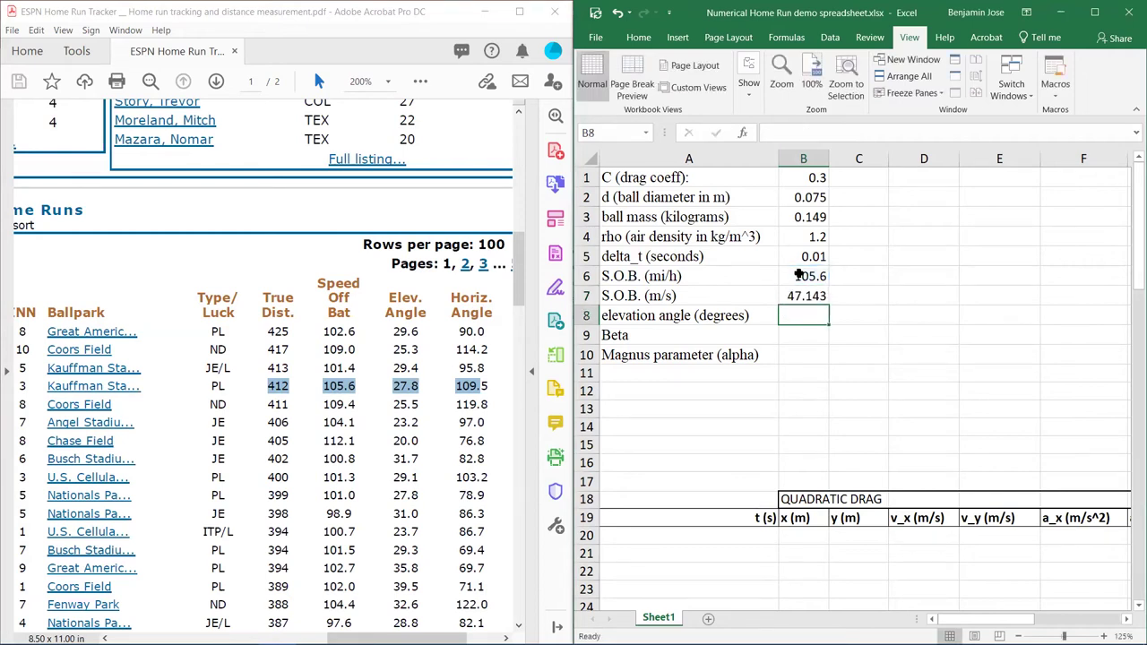
# Step: Test the m/s conversion by setting the speed off bat in B6 to 200 mi/h, and restore it to 105.6
pyautogui.click(812, 294)
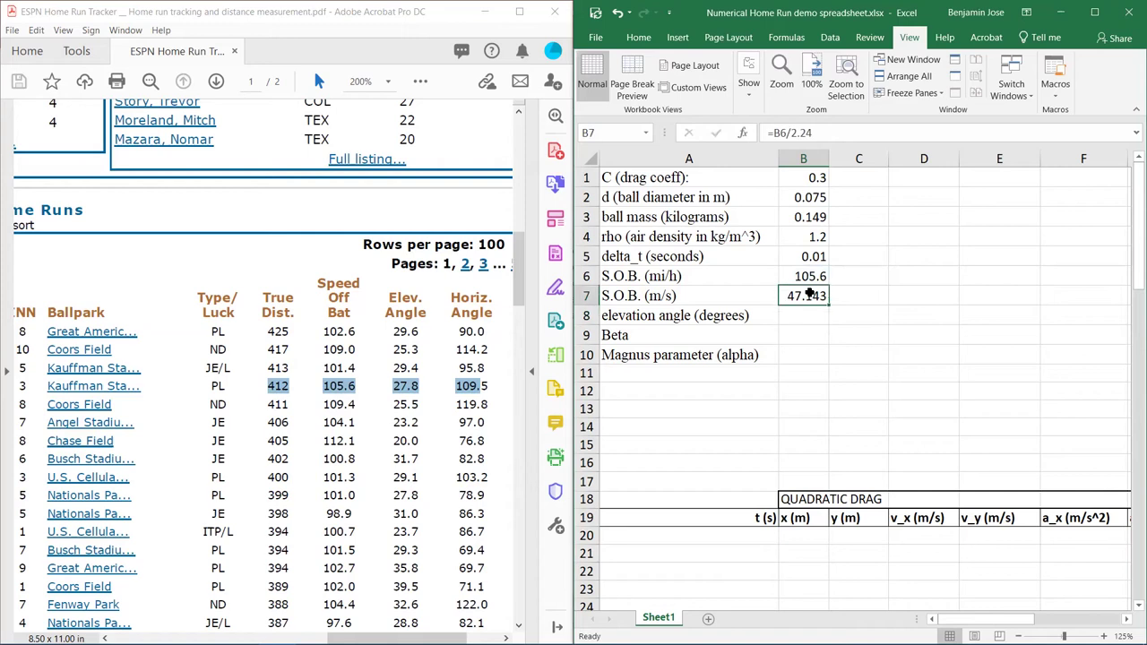
pyautogui.click(804, 279)
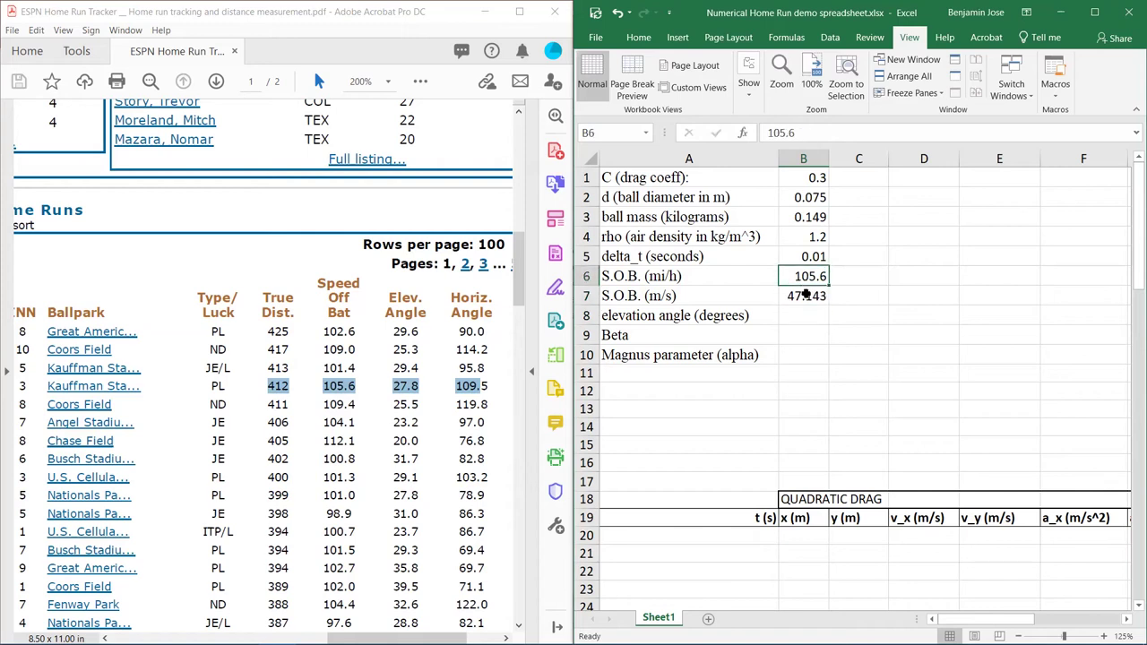
pyautogui.write('200')
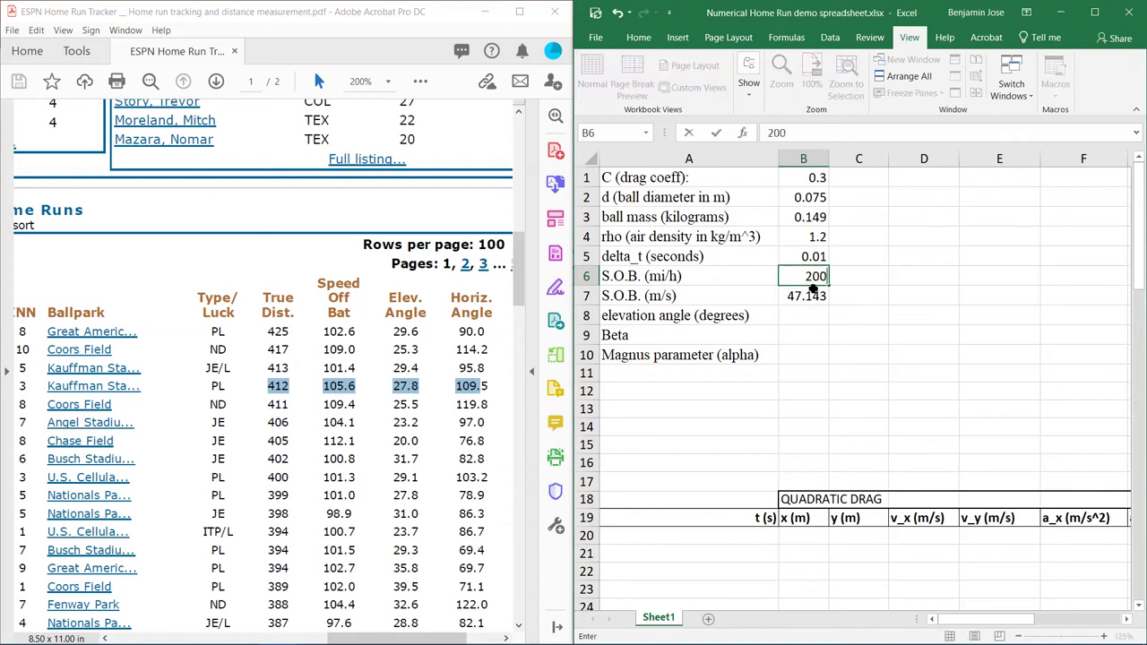
pyautogui.press('Return')
pyautogui.click(812, 285)
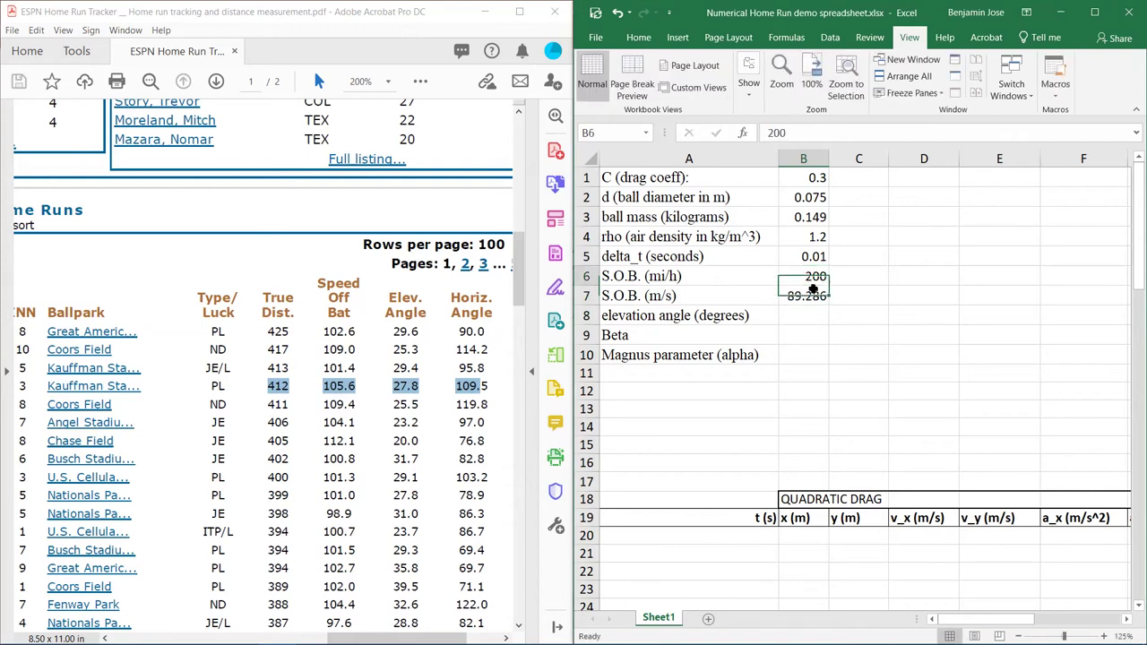
pyautogui.write('105.6')
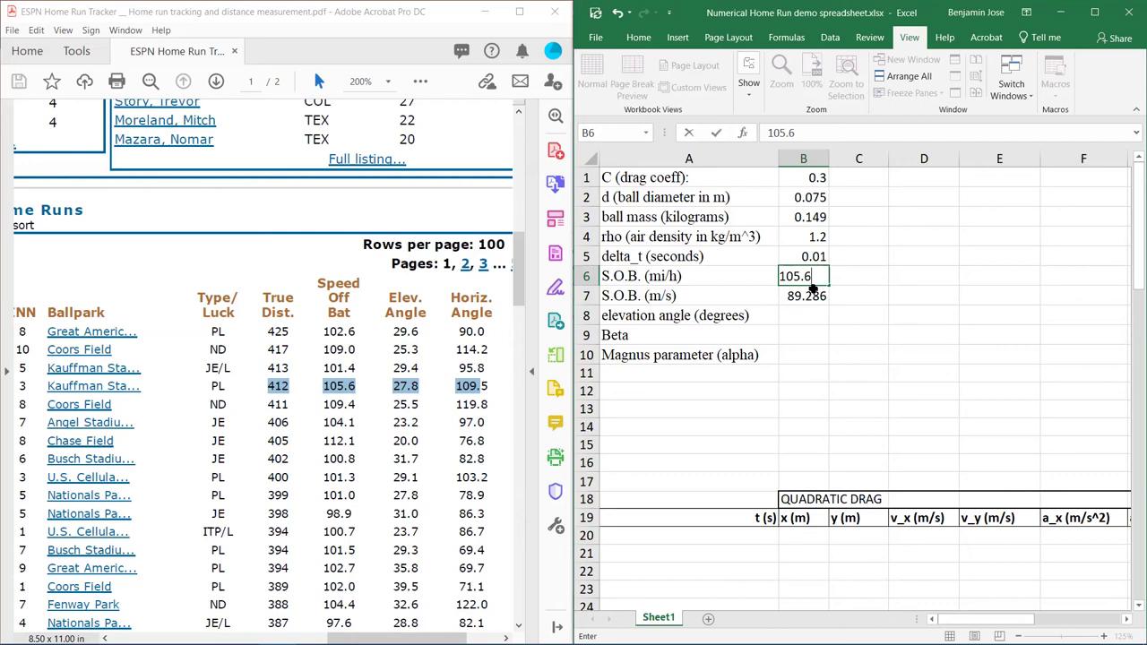
pyautogui.press('Return')
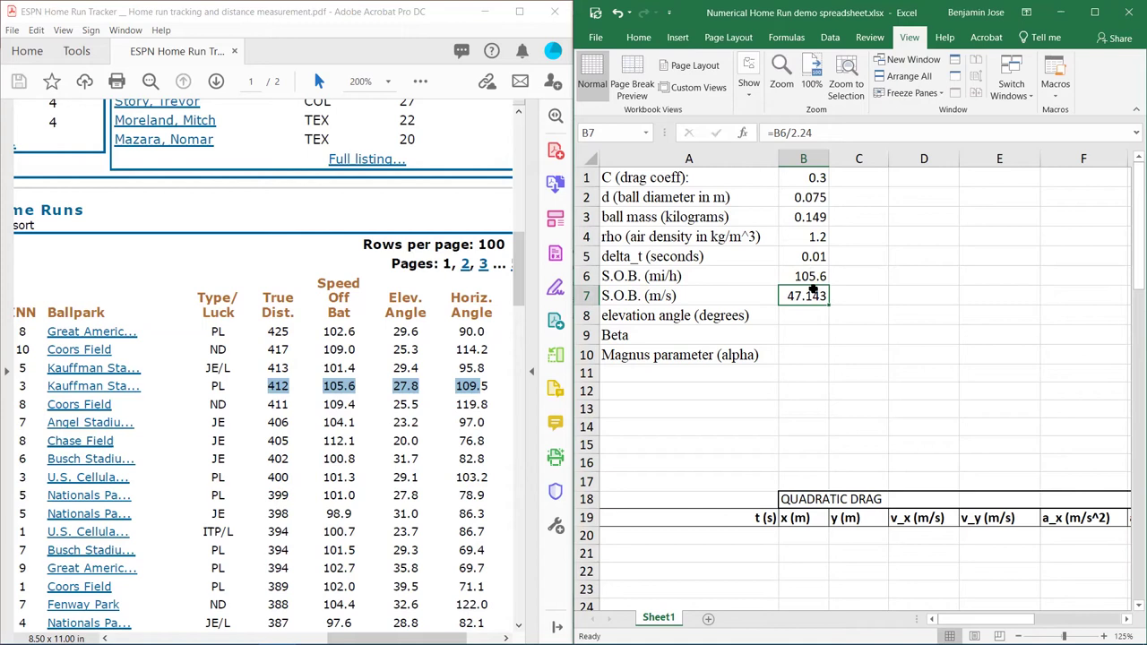
# Step: Enter the elevation angle of 27.8 degrees from the home run tracker in cell B8
pyautogui.press('Return')
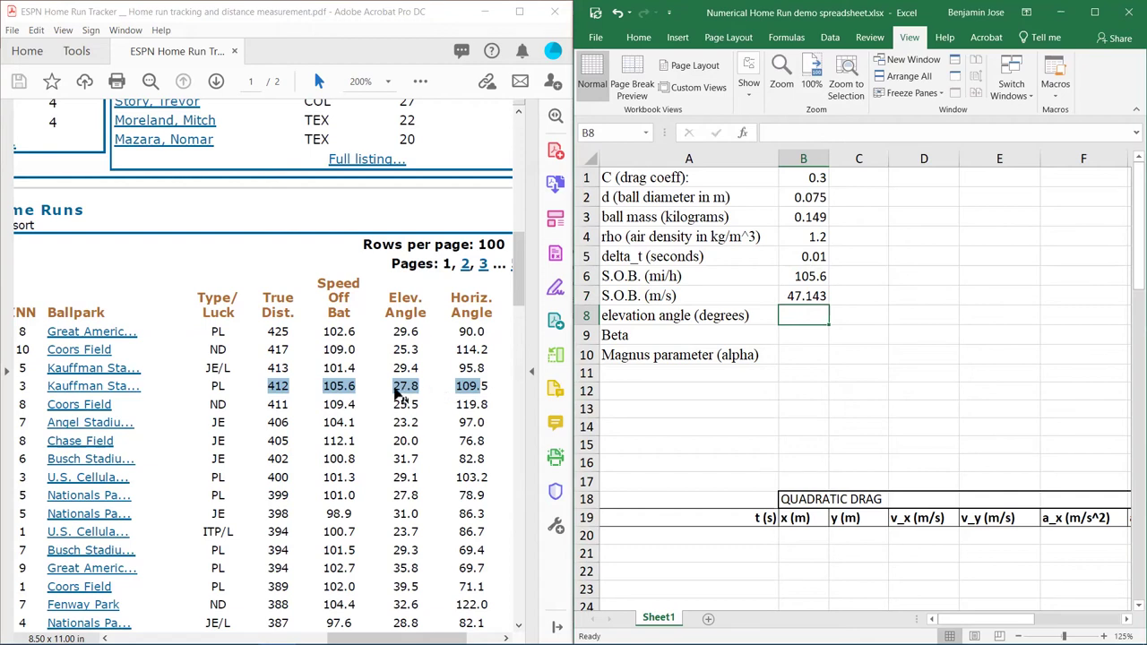
pyautogui.write('27.8')
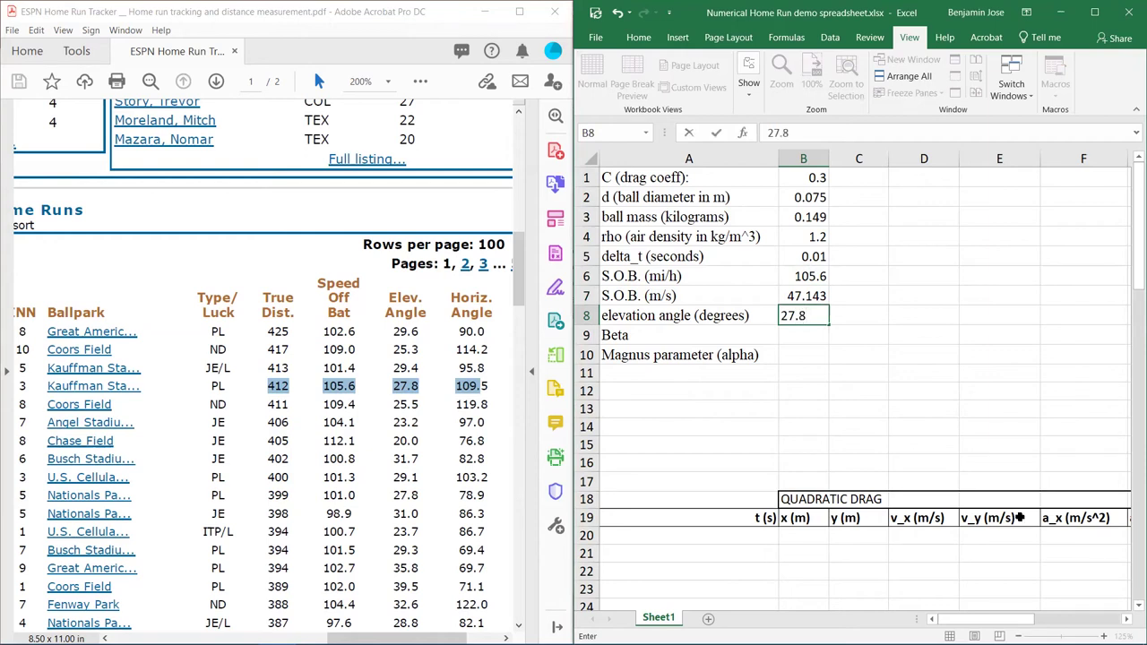
pyautogui.press('Return')
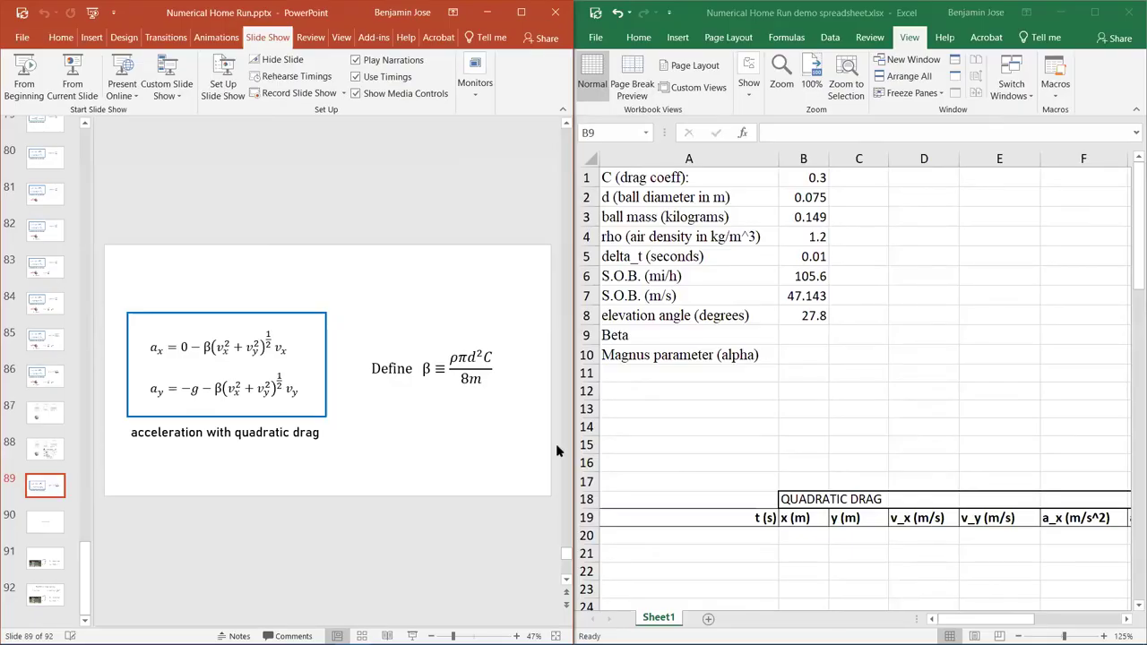
# Step: Calculate Beta in cell B9 with the formula =B4*PI()*B2^2*B1/8/B3
pyautogui.click(797, 334)
pyautogui.write('=')
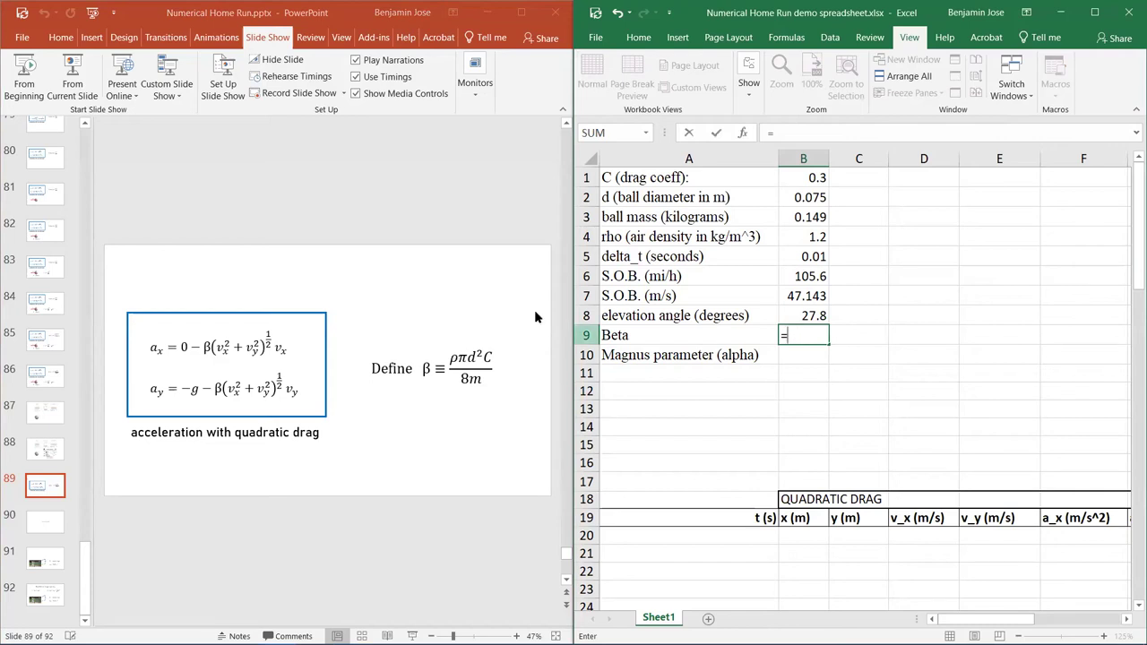
pyautogui.click(796, 238)
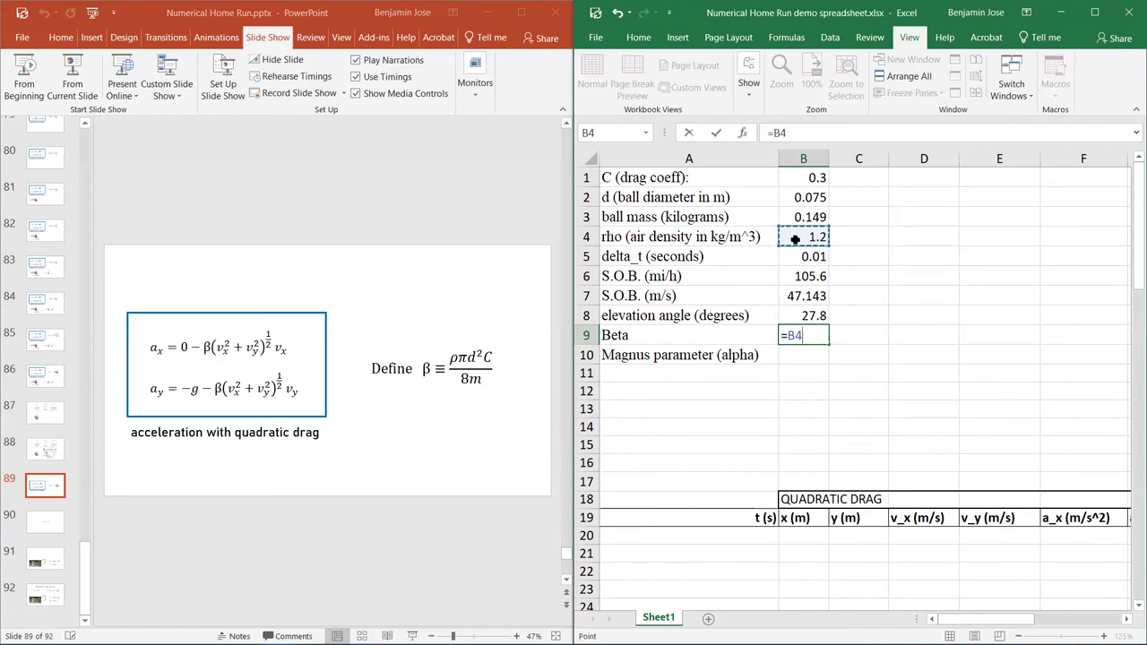
pyautogui.write('*')
pyautogui.write('PI()*')
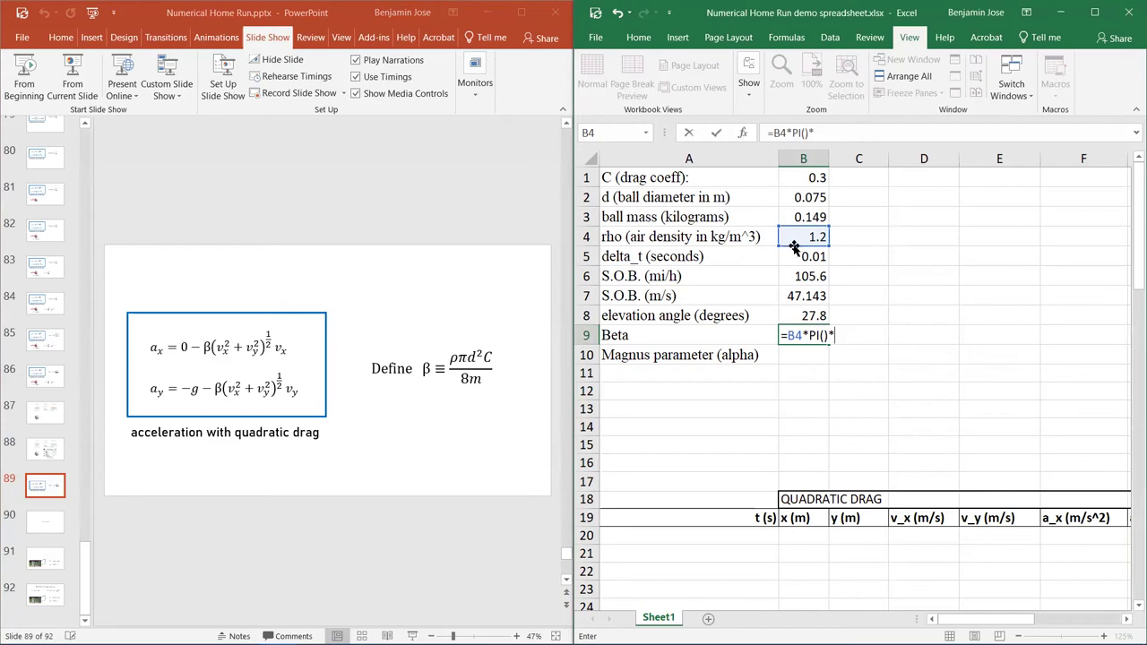
pyautogui.click(808, 197)
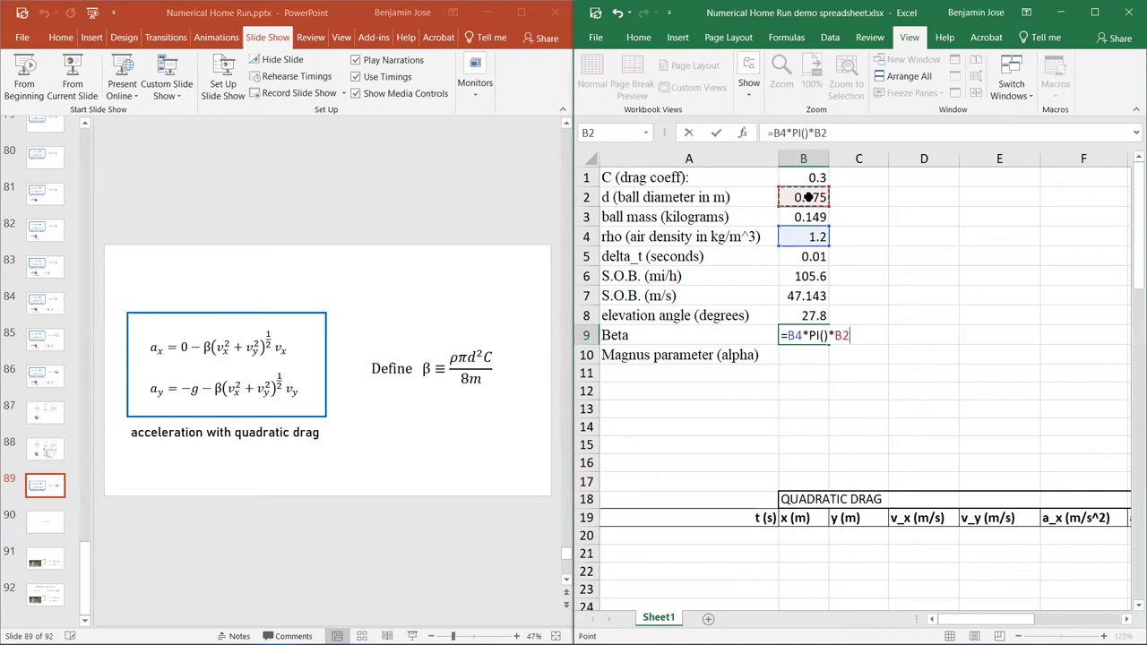
pyautogui.write('^2')
pyautogui.write('*')
pyautogui.click(804, 177)
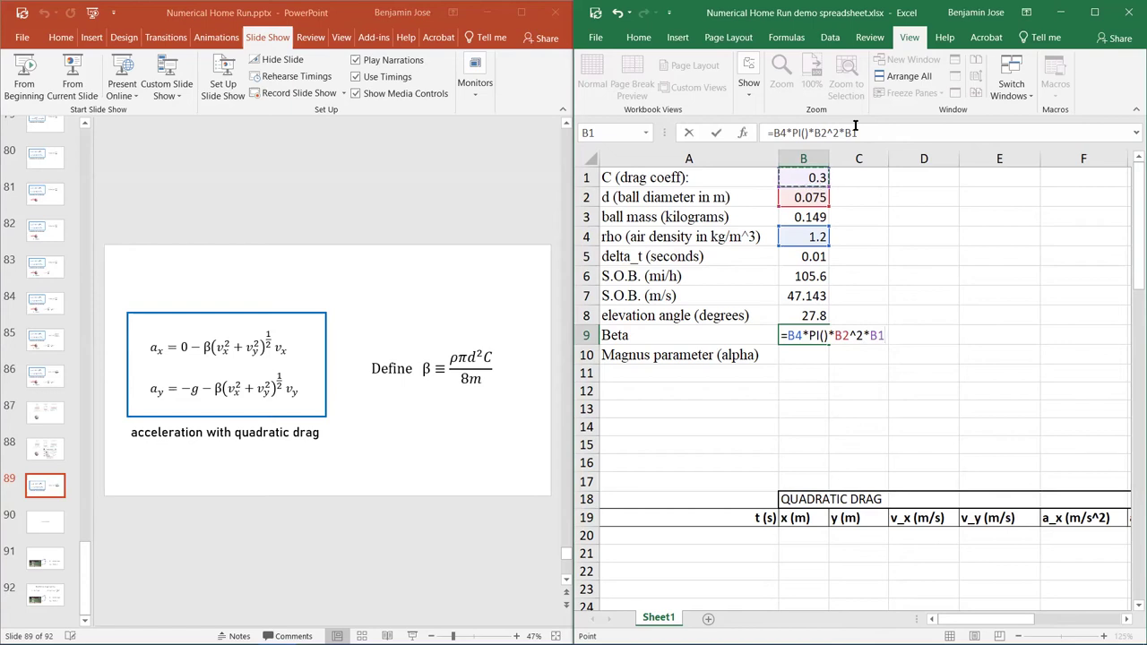
pyautogui.write('/8/')
pyautogui.click(807, 217)
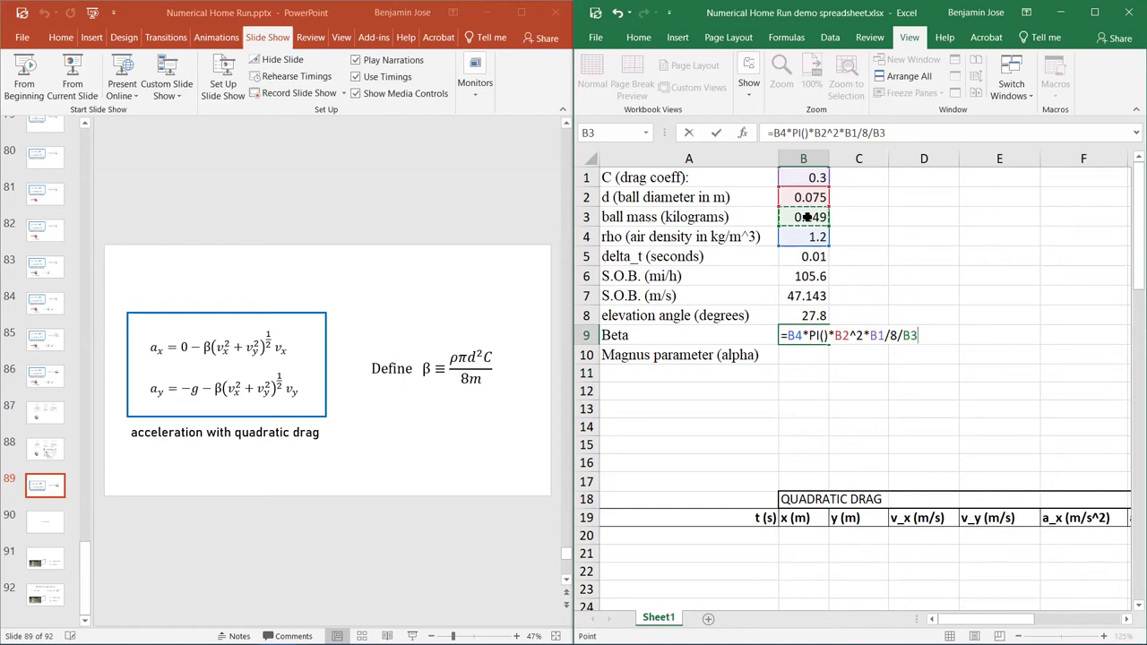
pyautogui.press('Return')
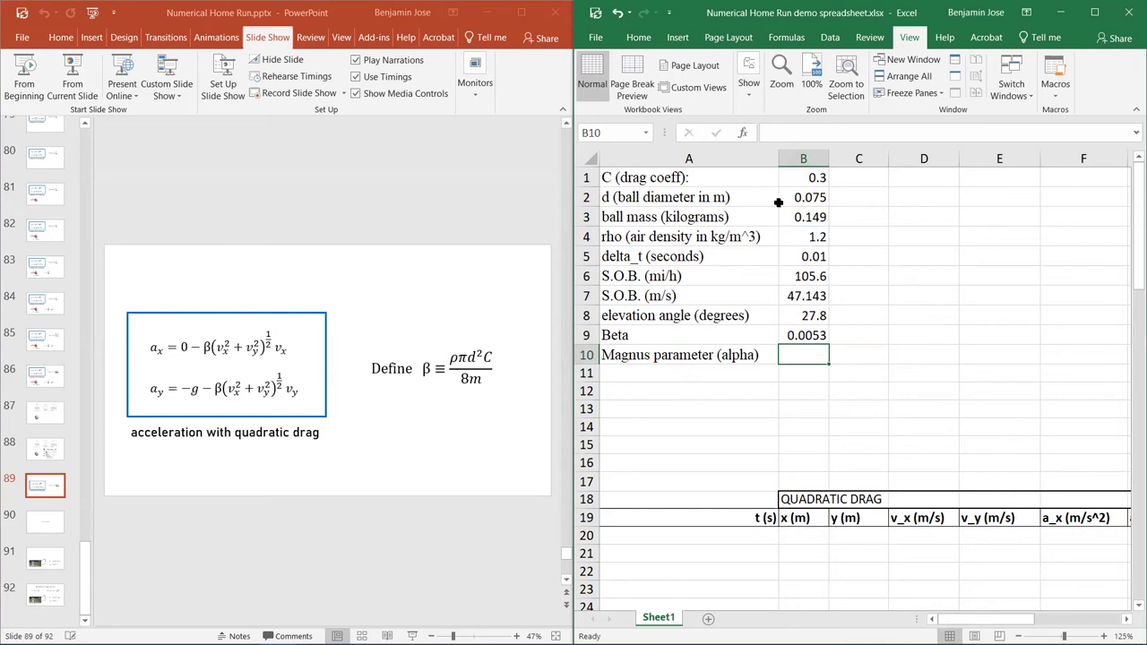
# Step: Test the Beta formula by setting the air density in B4 to 1.1, and restore it to 1.2
pyautogui.click(811, 236)
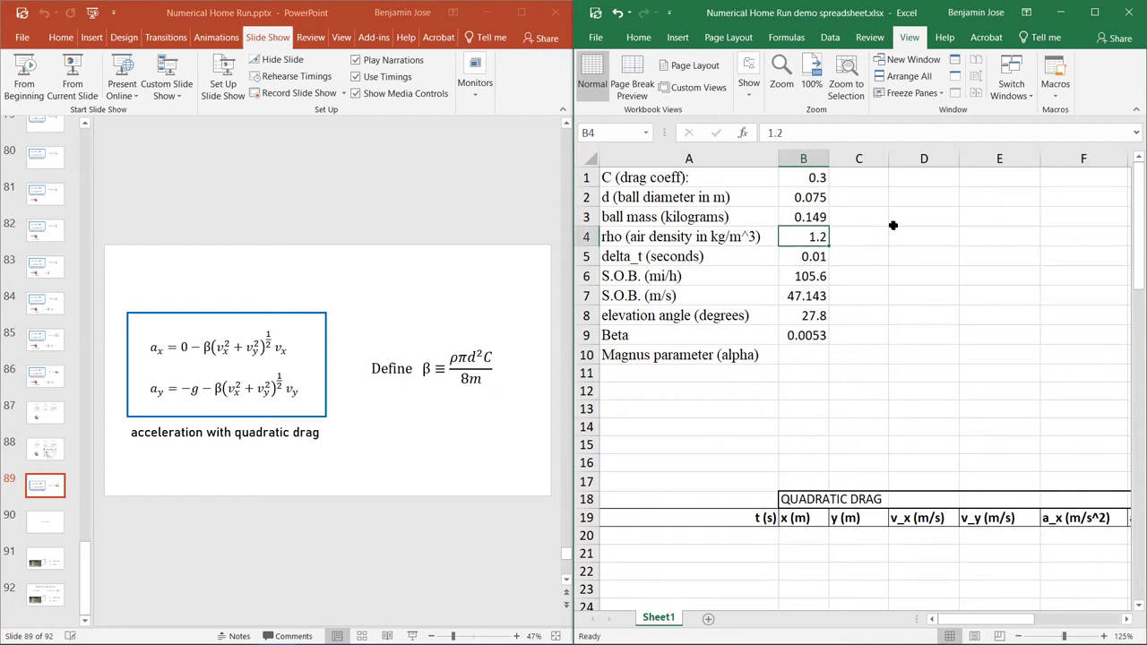
pyautogui.write('1.1')
pyautogui.press('Return')
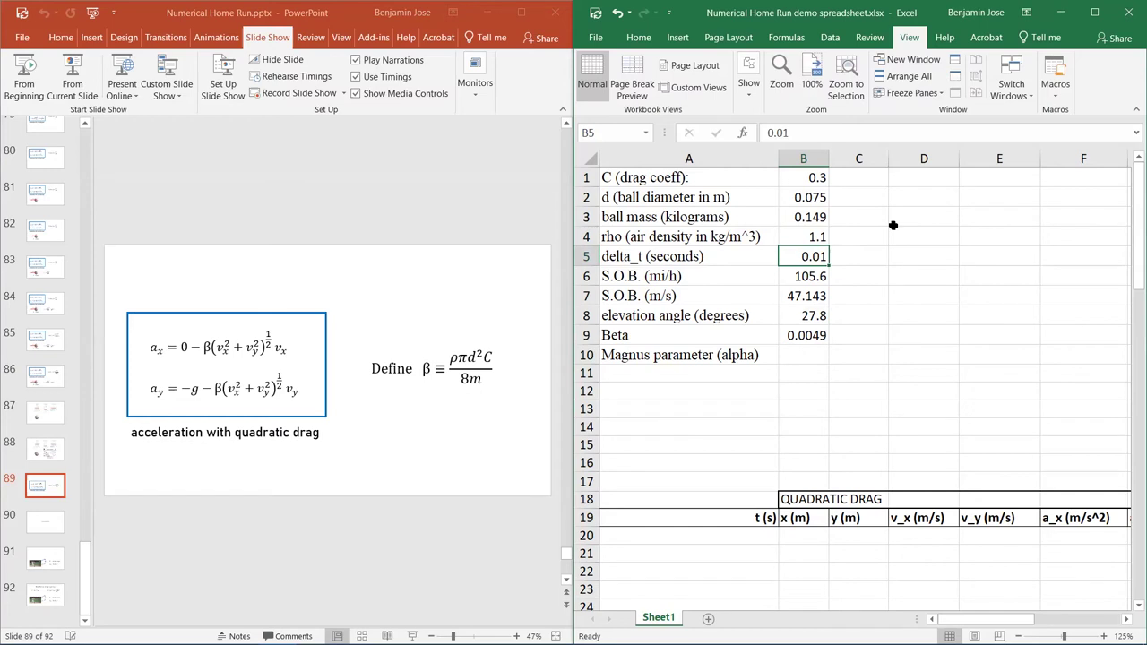
pyautogui.click(802, 240)
pyautogui.write('1.2')
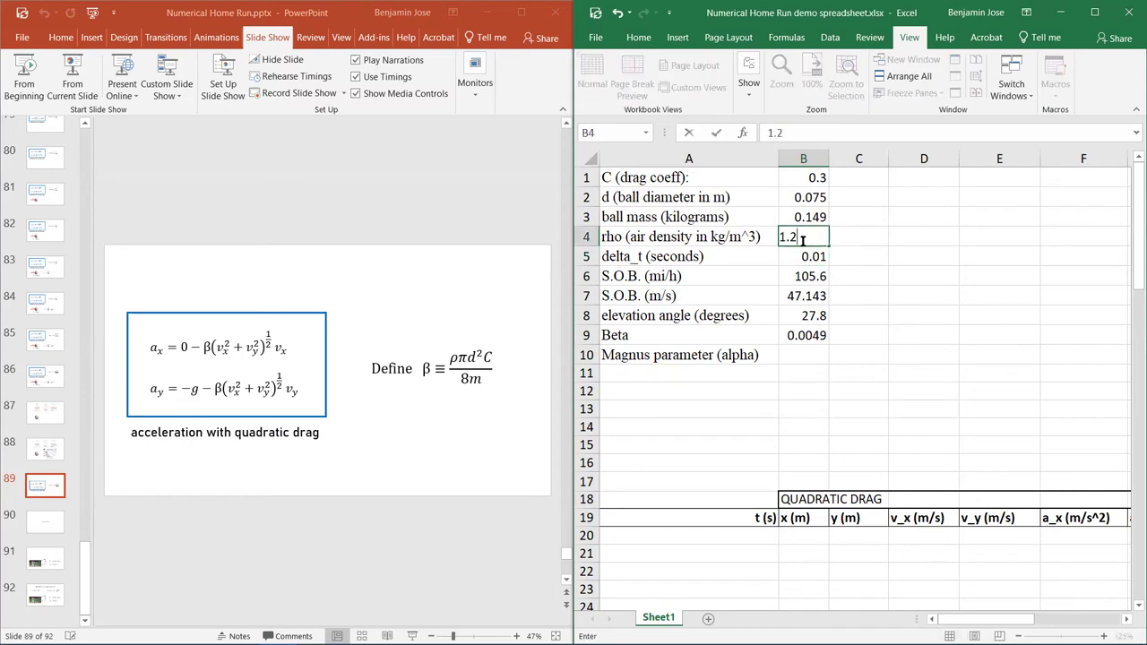
pyautogui.press('Return')
pyautogui.press('Return')
pyautogui.press('Down')
pyautogui.press('Down')
pyautogui.press('Down')
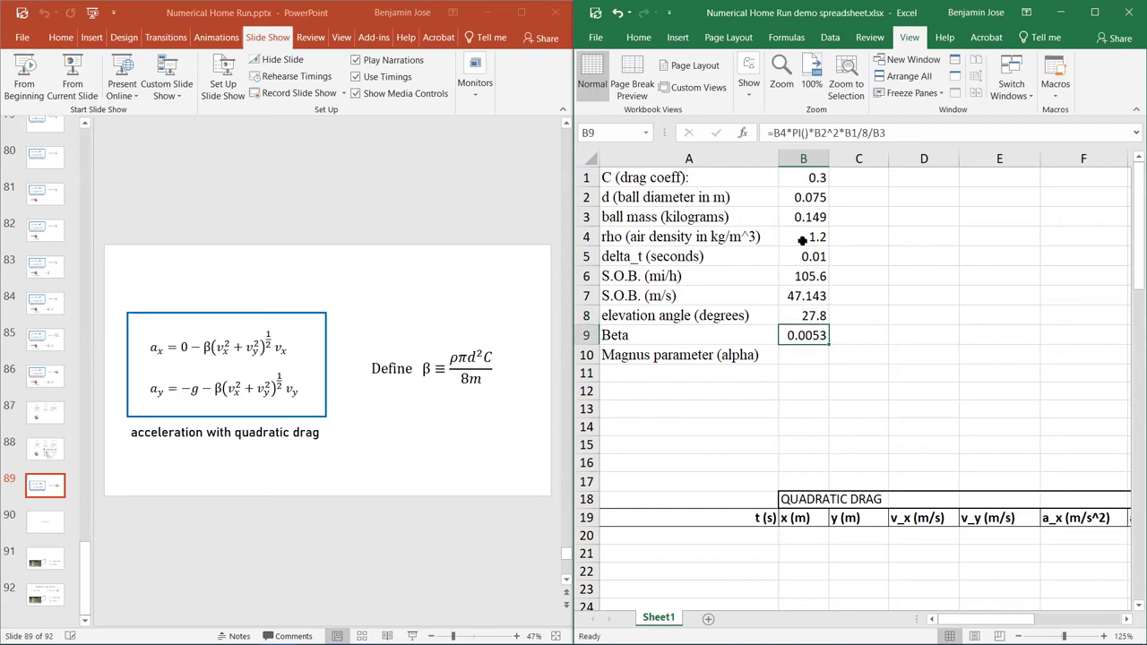
pyautogui.press('Down')
pyautogui.press('Up')
pyautogui.press('Up')
pyautogui.press('Down')
pyautogui.press('Down')
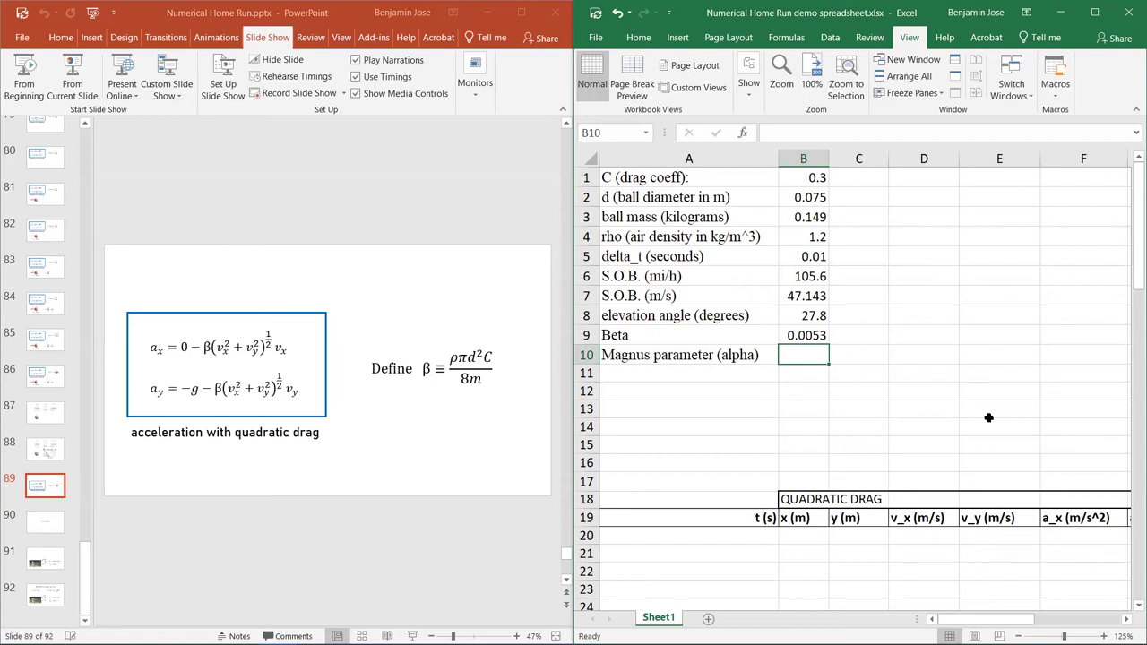
pyautogui.press('Down')
pyautogui.press('Down')
pyautogui.press('Down')
pyautogui.press('Down')
pyautogui.press('Down')
pyautogui.press('Down')
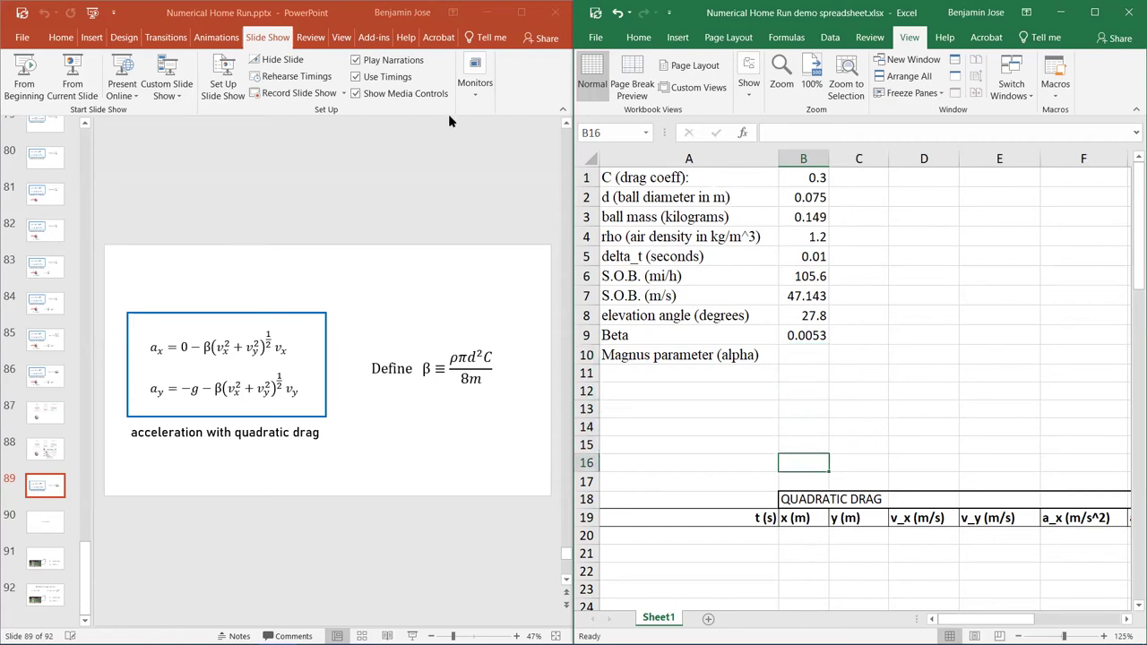
# Step: Switch to PowerPoint and present slide 91, which shows the initial velocity components and elevation angle, full screen
pyautogui.click(47, 523)
pyautogui.press('Down')
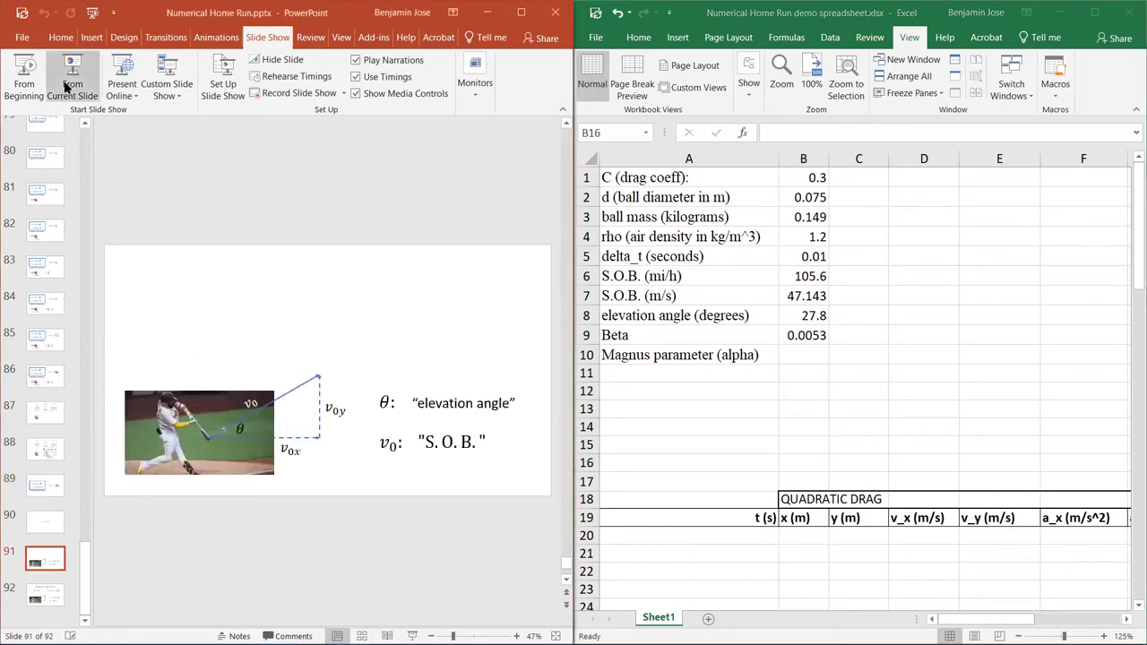
pyautogui.click(67, 87)
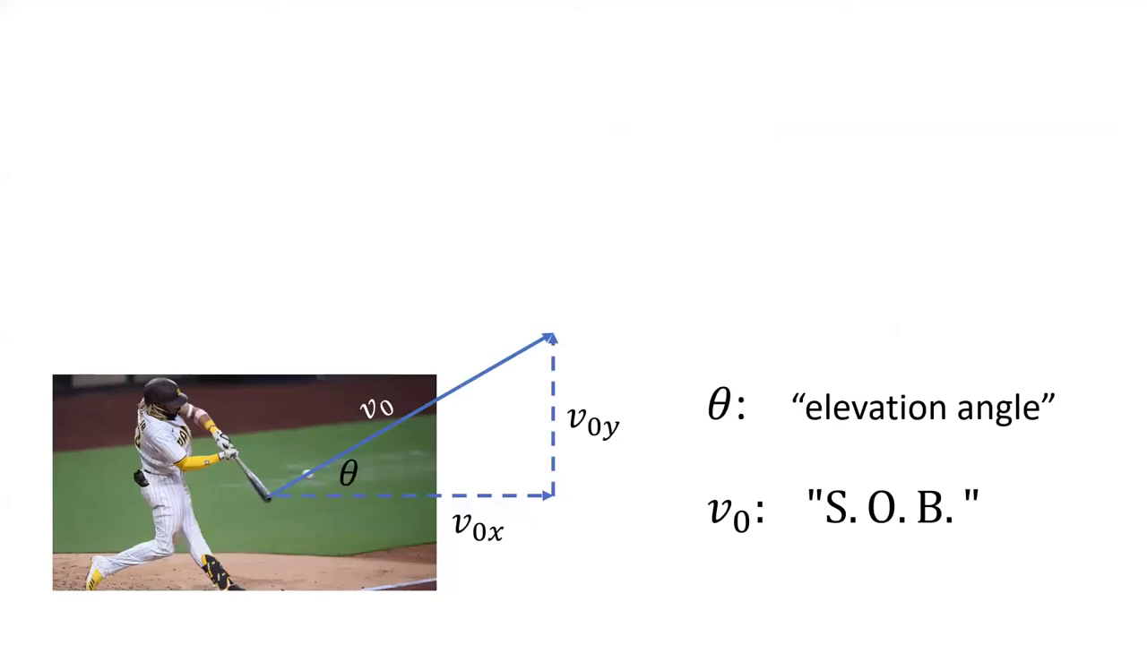
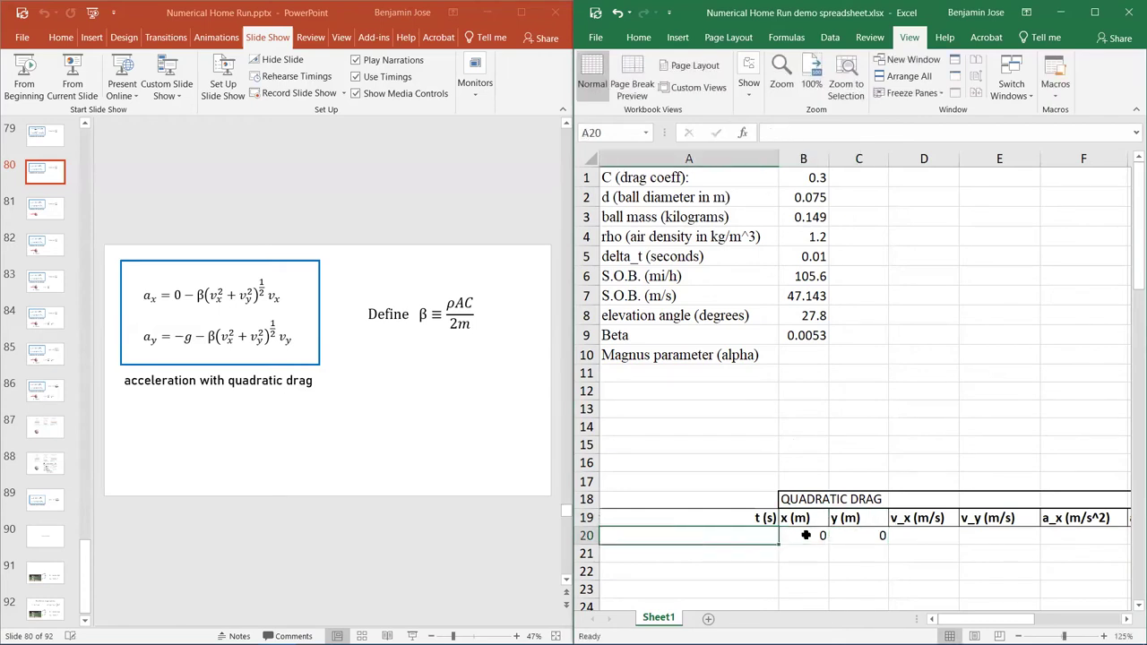
# Step: Enter a starting time of 0 in cell A20 of the quadratic drag table
pyautogui.write('0')
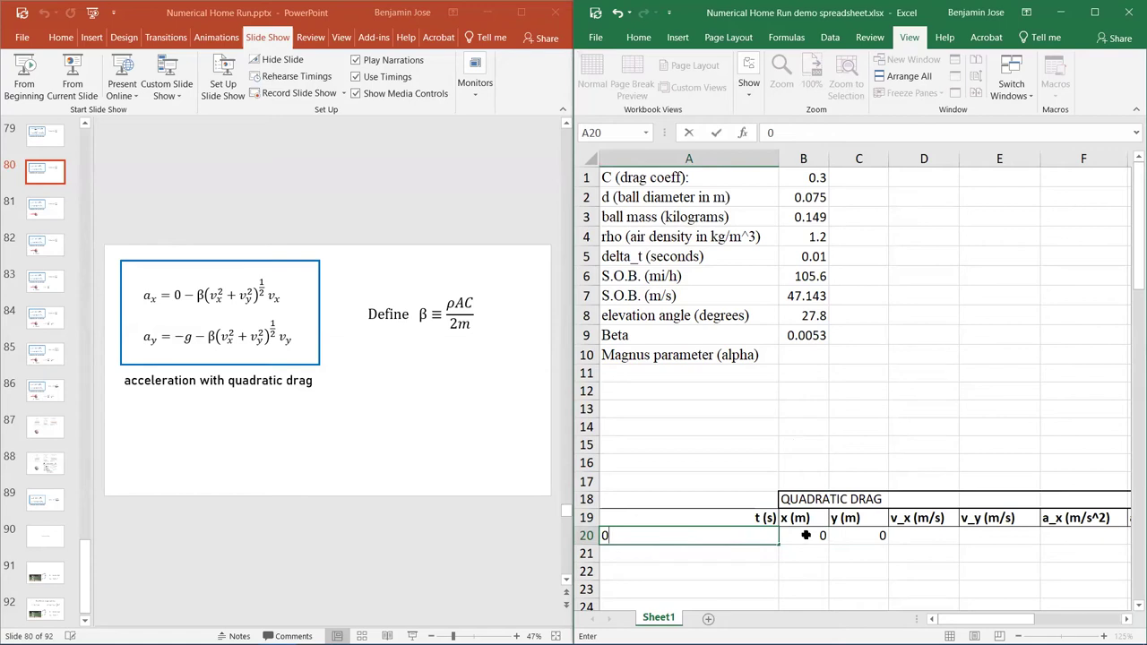
pyautogui.press('Right')
pyautogui.press('Right')
pyautogui.press('Right')
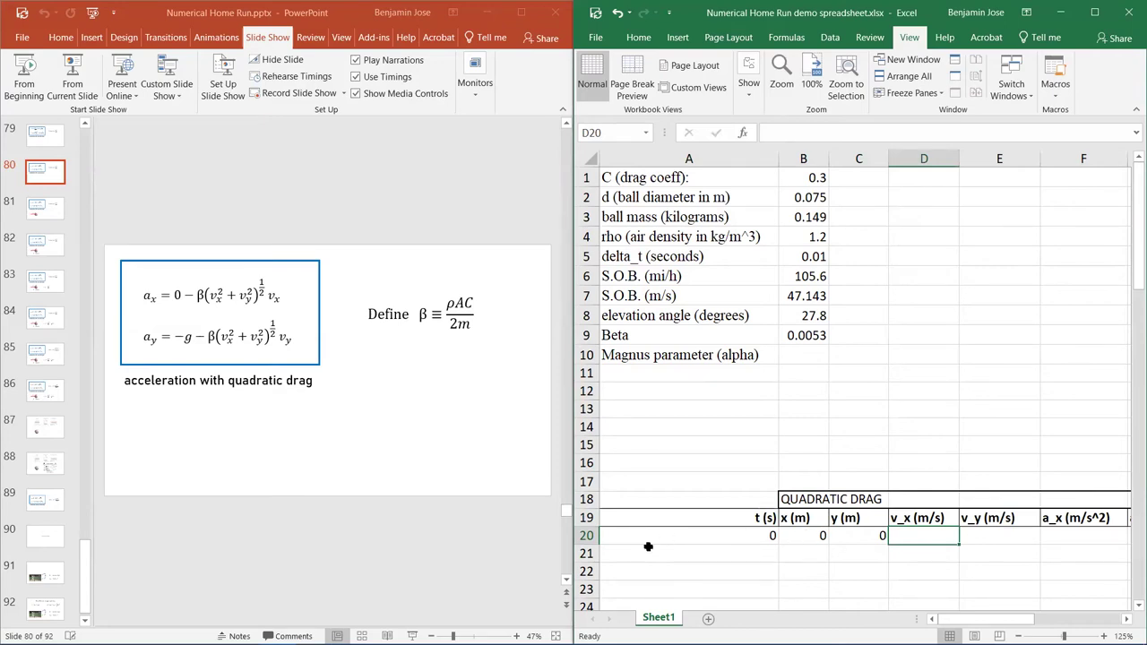
pyautogui.scroll(-1, 761, 529)
pyautogui.scroll(1, 761, 538)
# Step: Enter the time-step formula =A20+$B$5 in cell A21, keeping the delta_t reference absolute
pyautogui.click(766, 550)
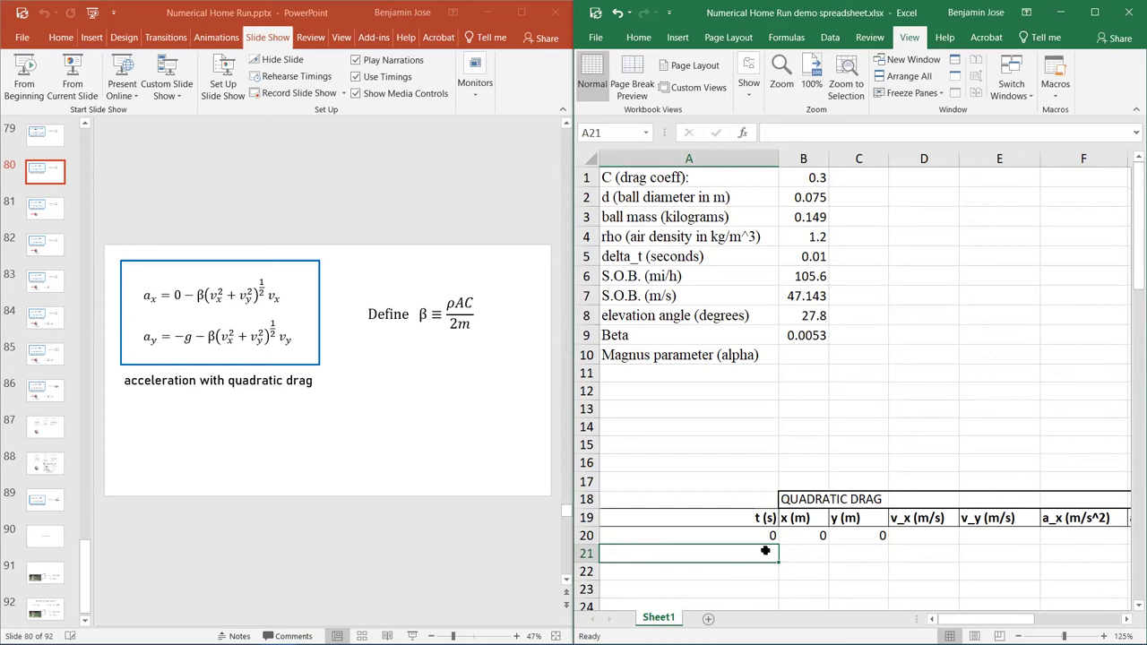
pyautogui.write('=')
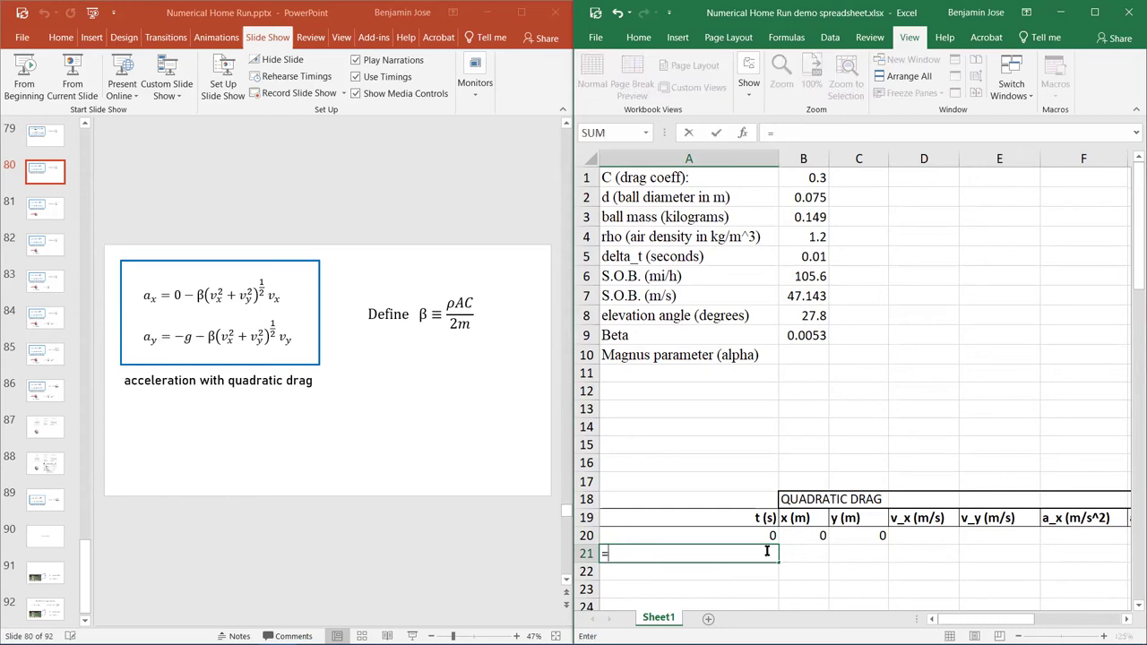
pyautogui.click(735, 535)
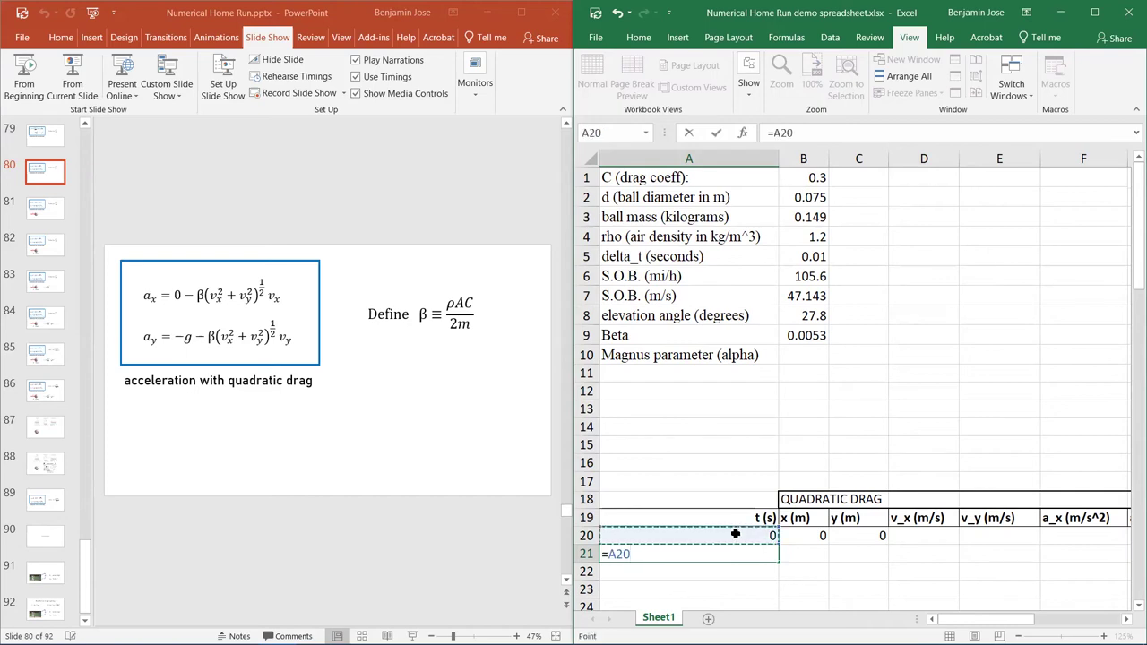
pyautogui.write('+')
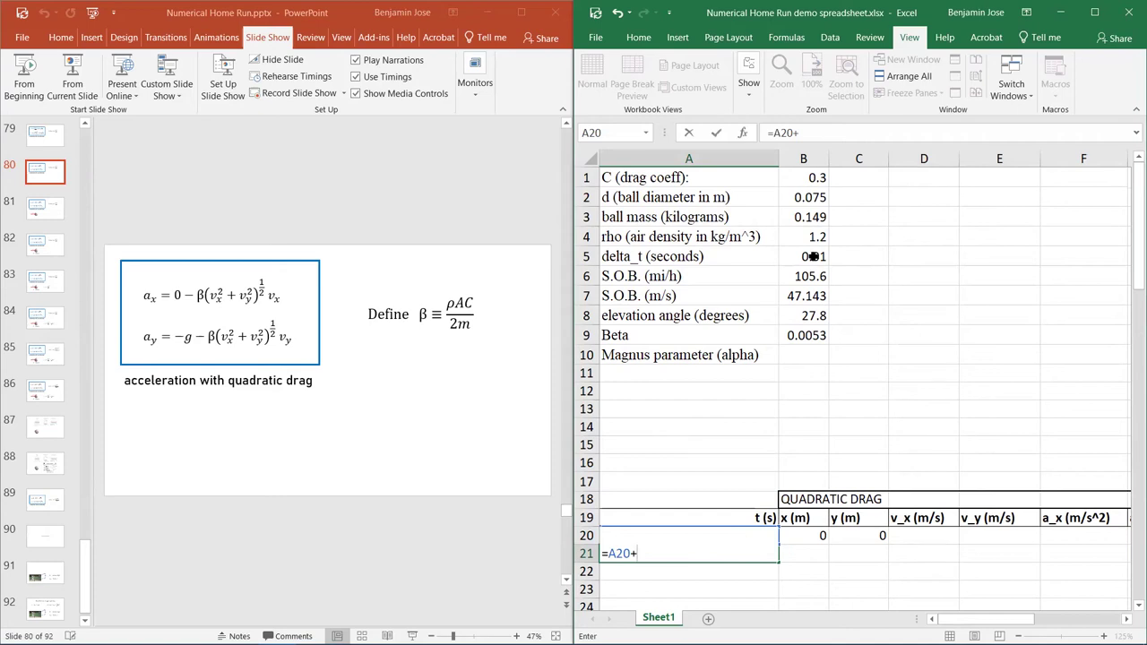
pyautogui.click(814, 257)
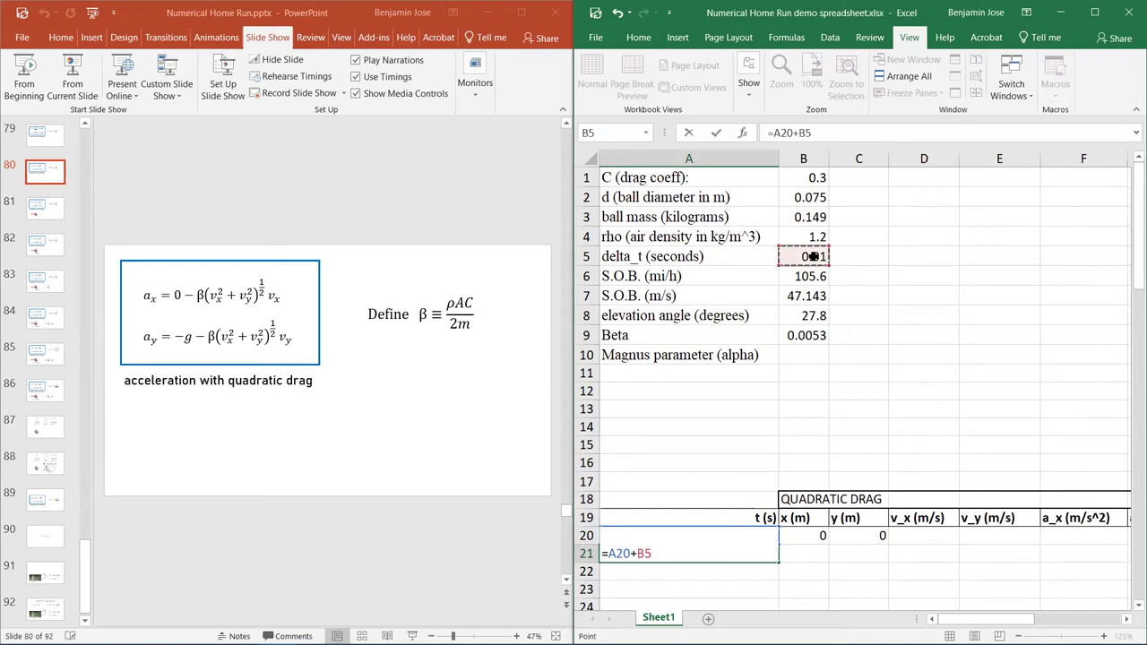
pyautogui.press('F4')
pyautogui.press('Return')
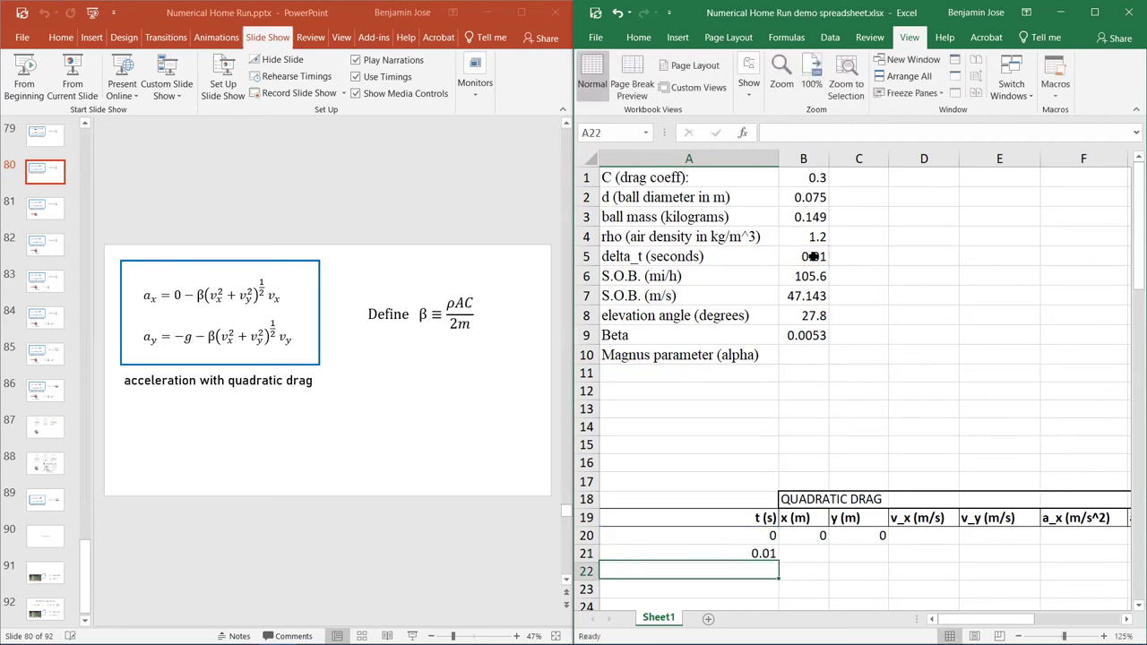
pyautogui.click(759, 554)
pyautogui.press('Down')
pyautogui.press('Down')
pyautogui.press('Up')
pyautogui.press('Up')
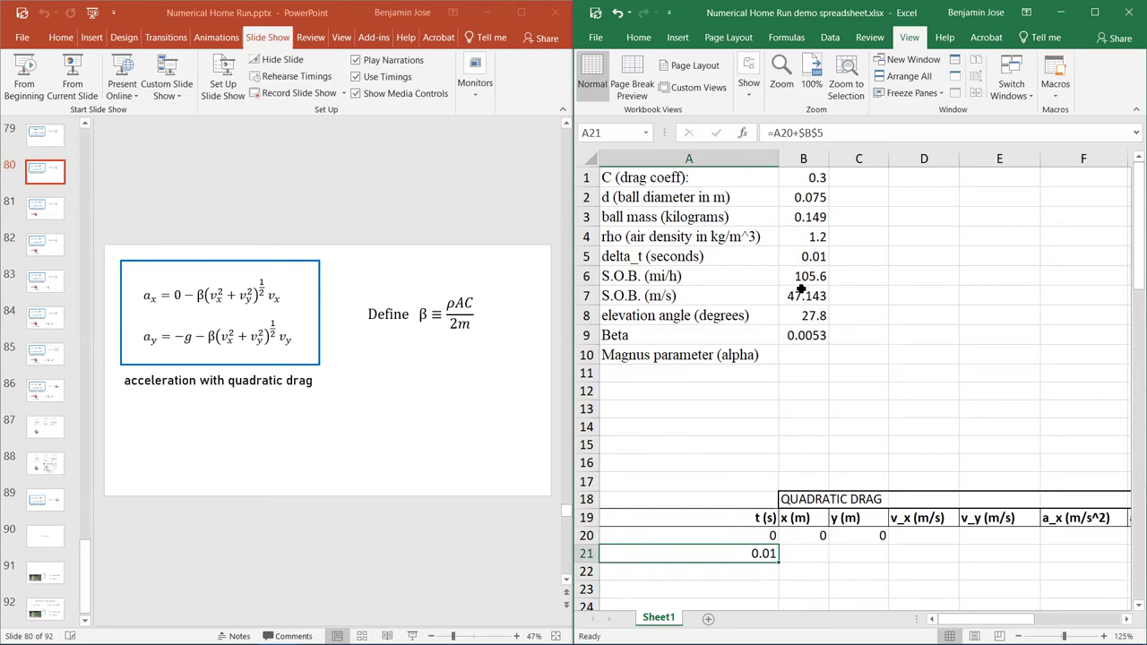
pyautogui.click(816, 260)
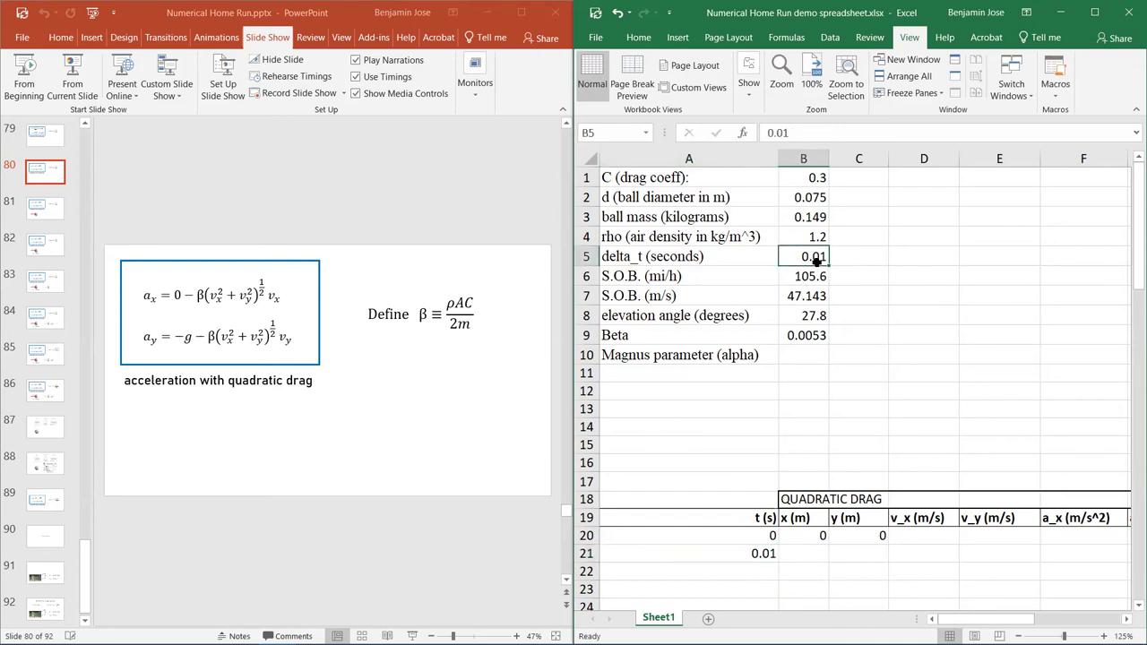
# Step: Fill the time formula in A21 down the t (s) column to row 419
pyautogui.click(753, 553)
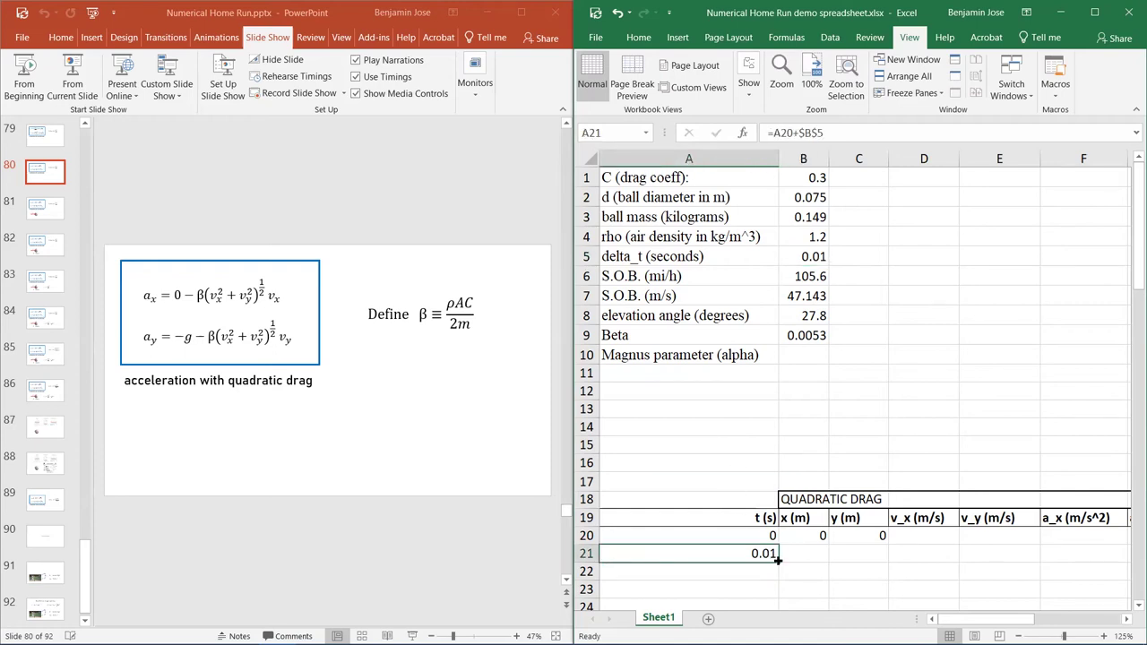
pyautogui.moveTo(779, 559); pyautogui.dragTo(779, 563)
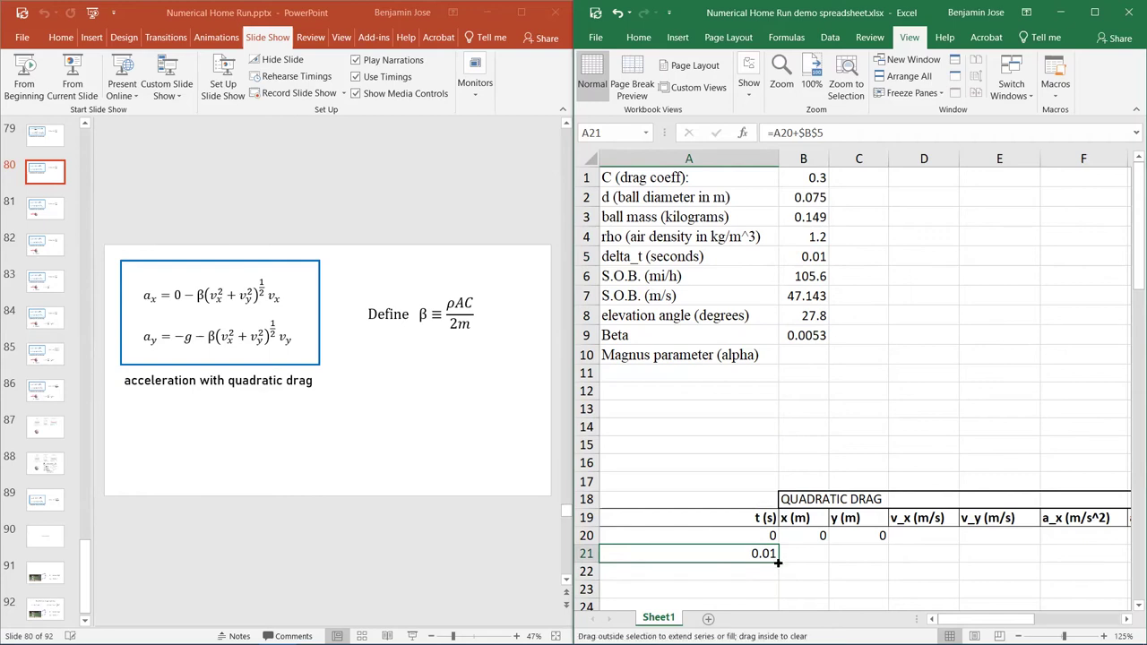
pyautogui.moveTo(779, 563); pyautogui.dragTo(700, 246)
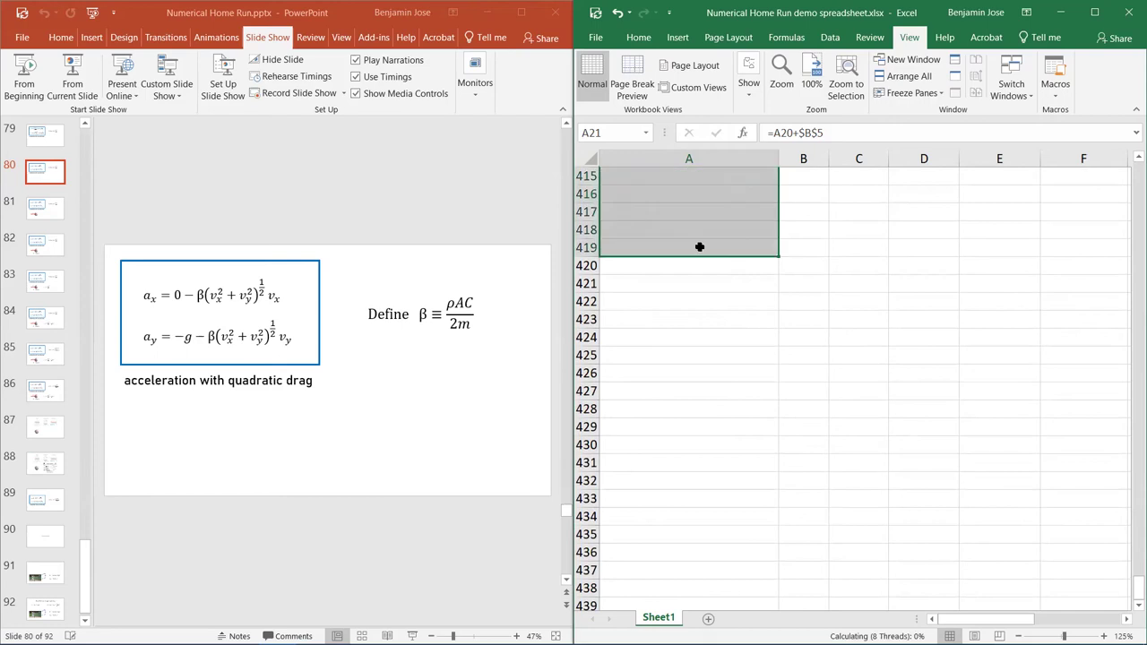
pyautogui.scroll(8, 826, 310)
pyautogui.scroll(20, 826, 310)
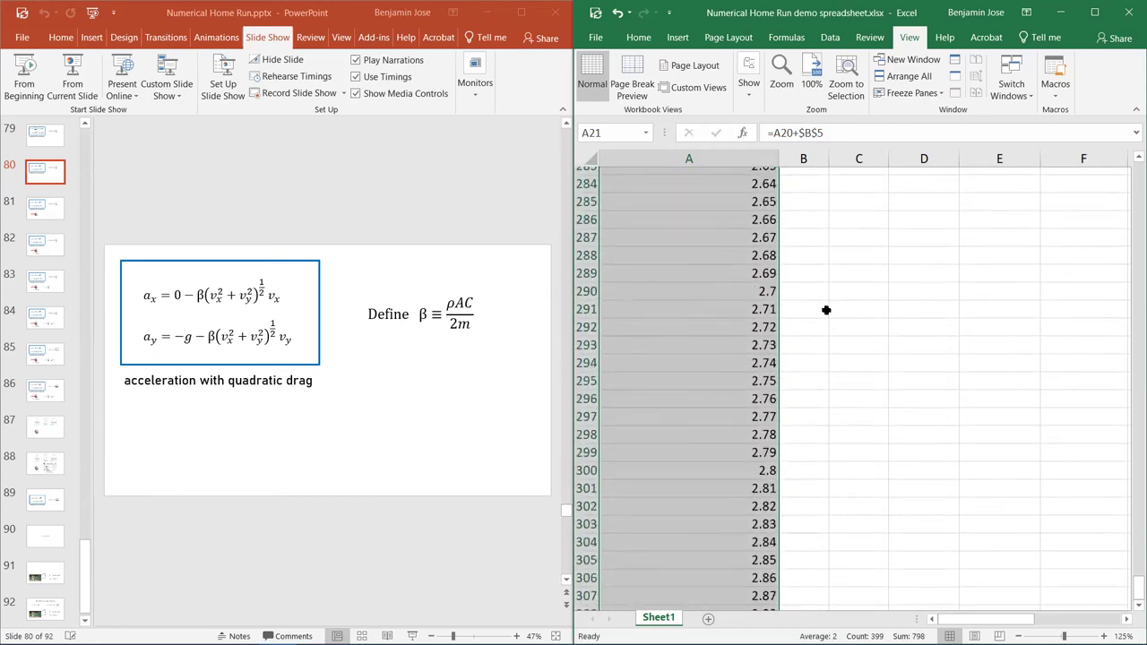
pyautogui.scroll(20, 825, 311)
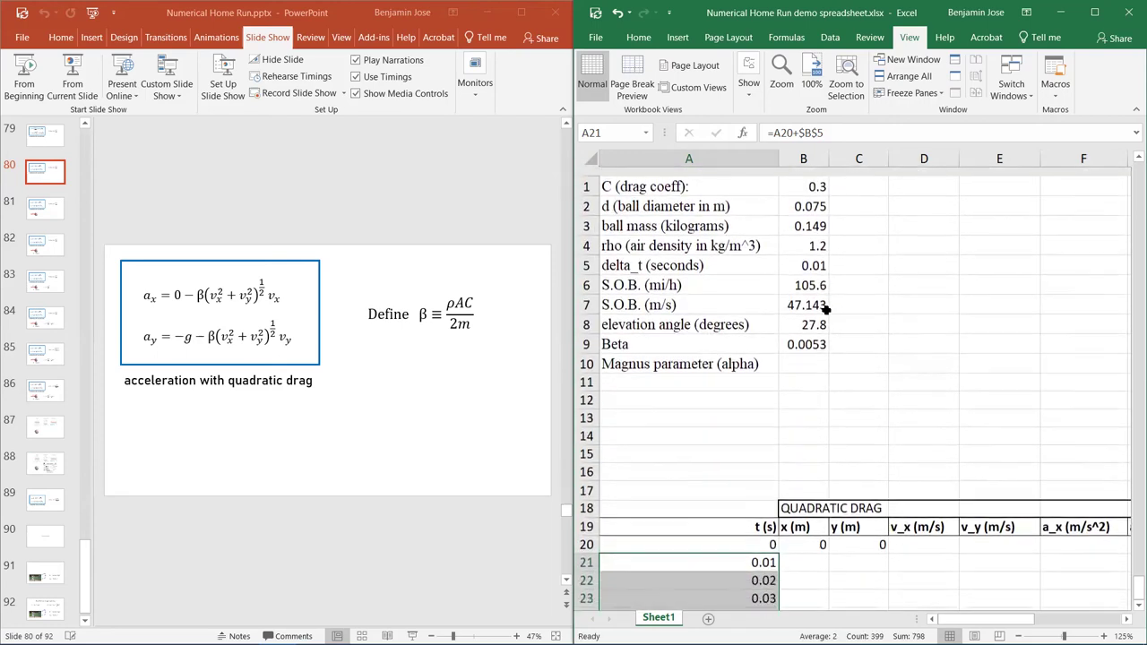
# Step: Enter the initial horizontal velocity formula =B7*COS(RADIANS(B8)) in cell D20 of the v_x (m/s) column
pyautogui.scroll(-2, 826, 310)
pyautogui.click(798, 433)
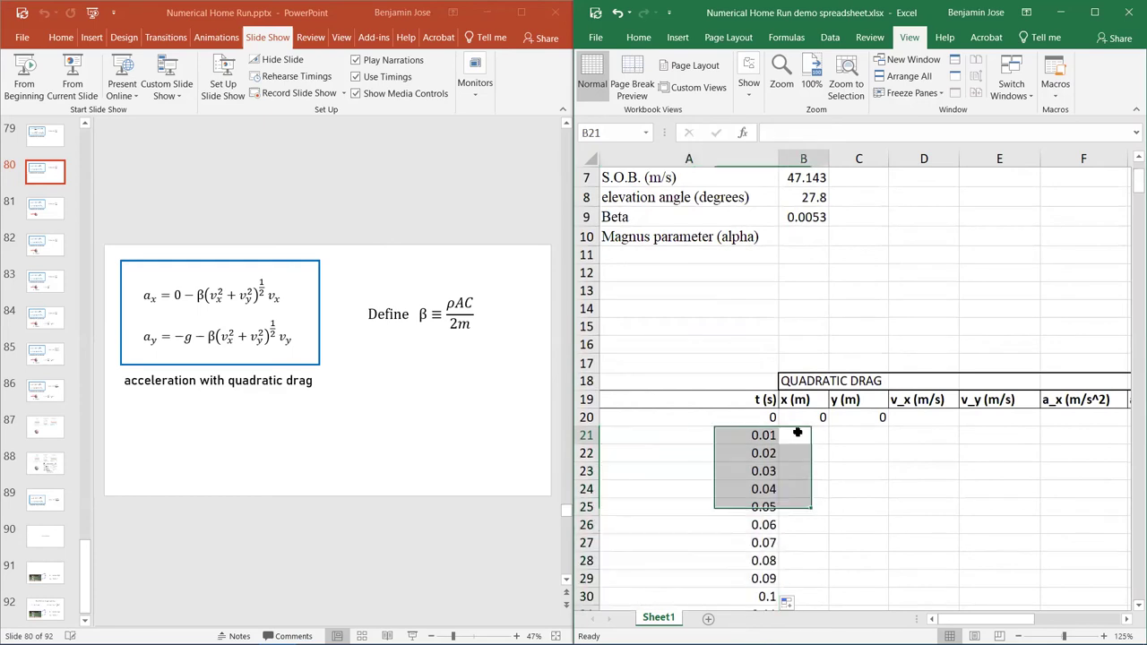
pyautogui.press('Up')
pyautogui.press('Right')
pyautogui.press('Right')
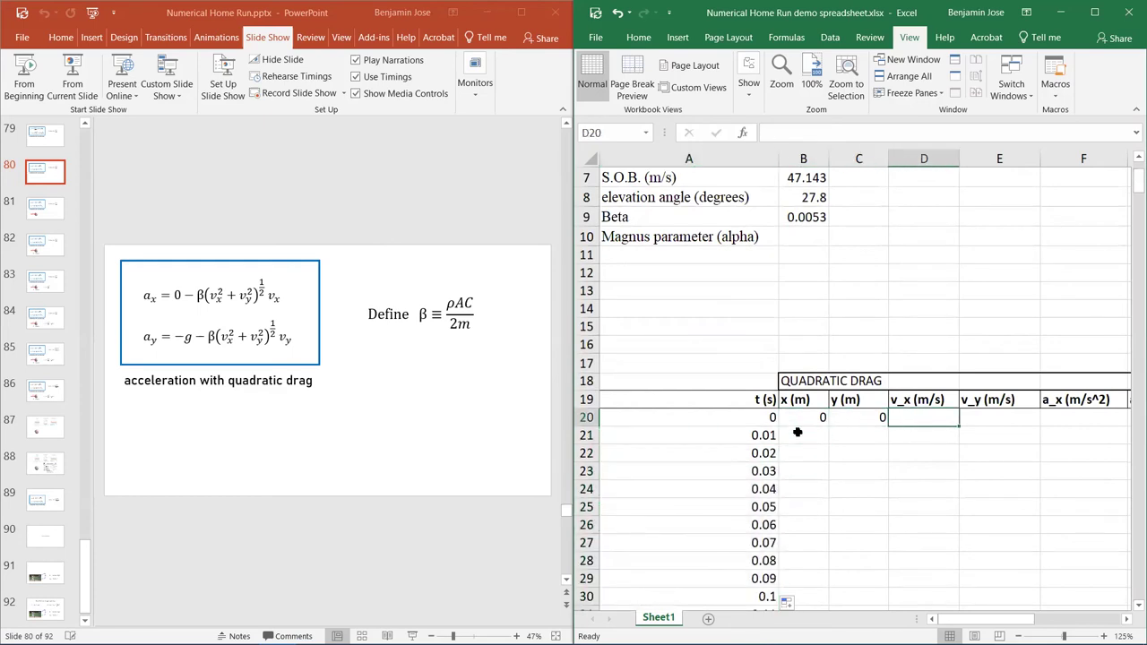
pyautogui.scroll(2, 966, 476)
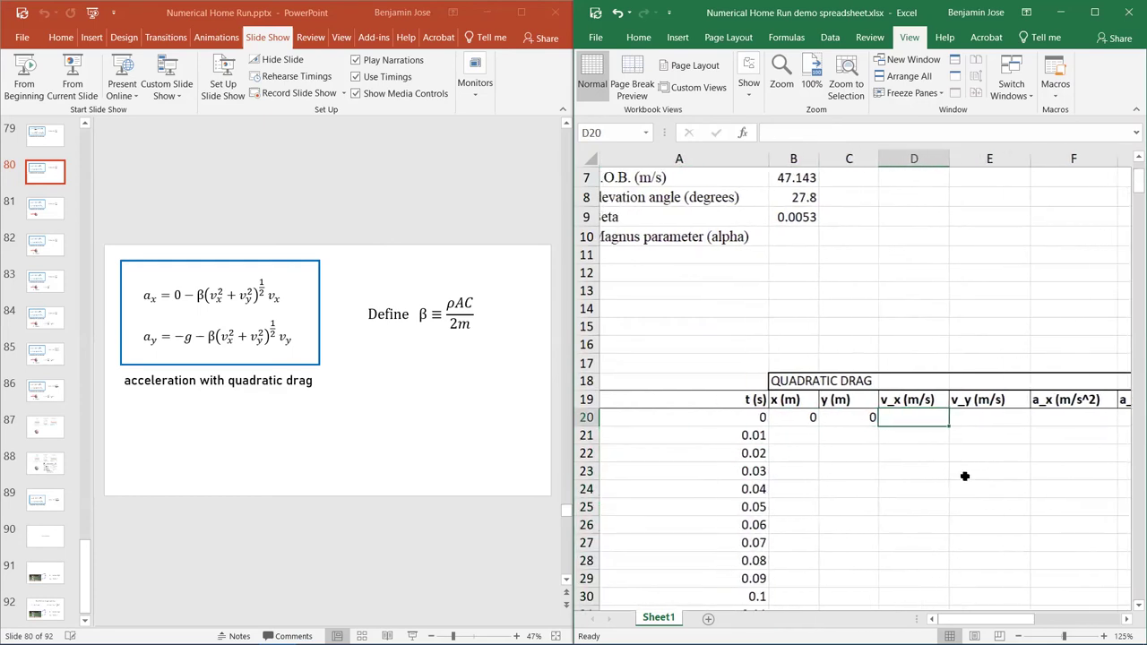
pyautogui.scroll(1, 966, 476)
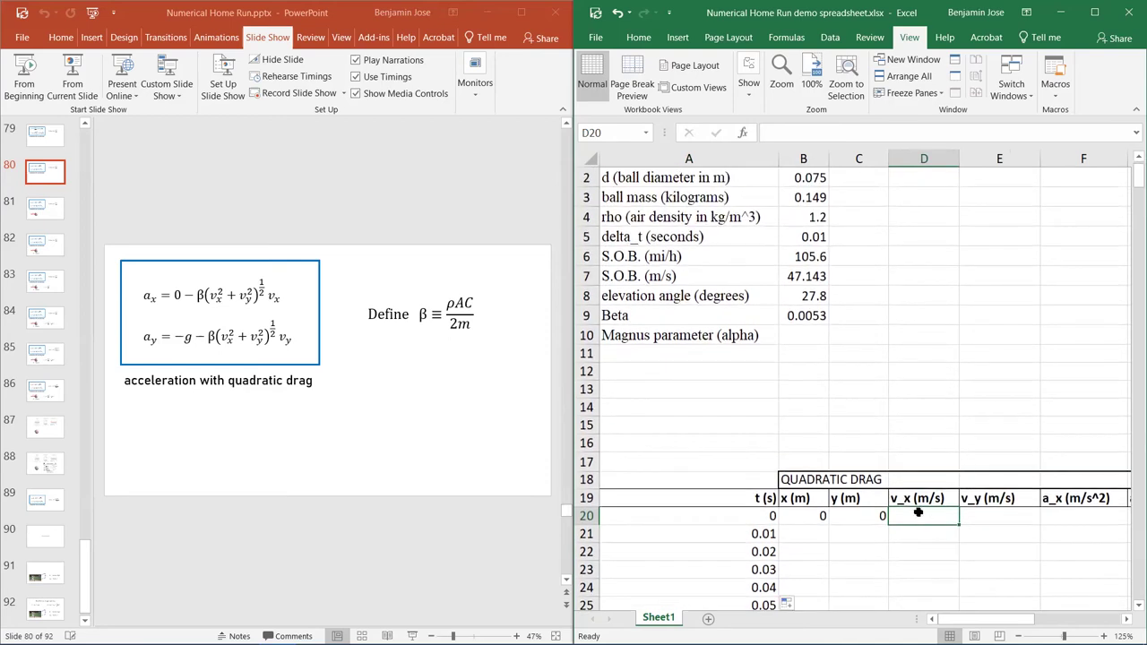
pyautogui.write('=')
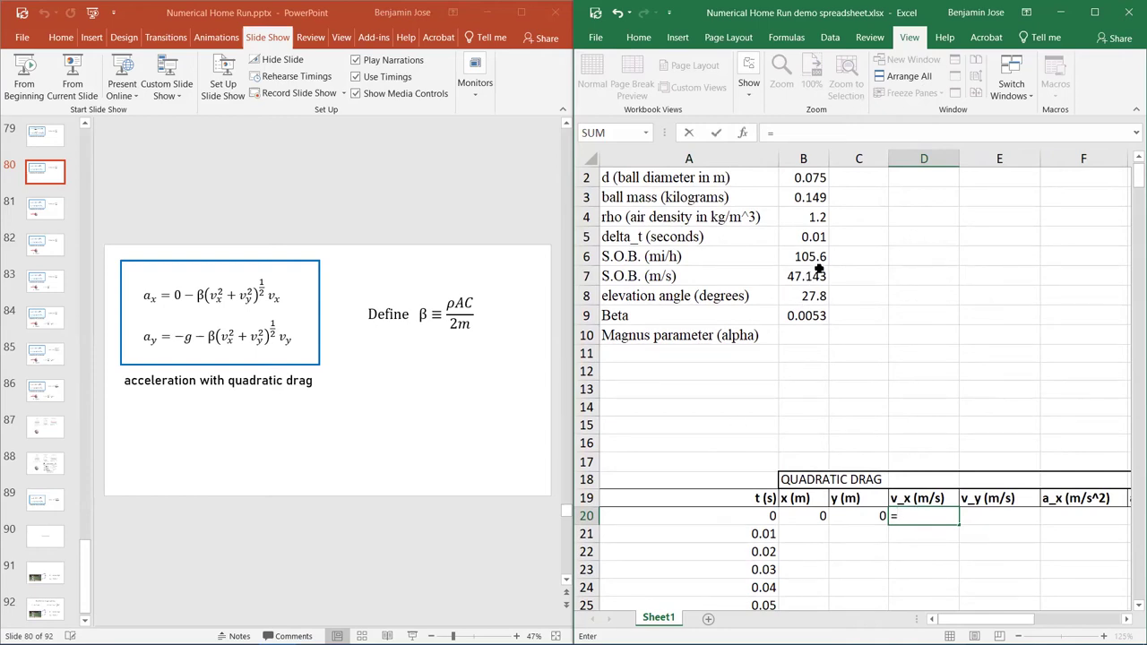
pyautogui.click(792, 277)
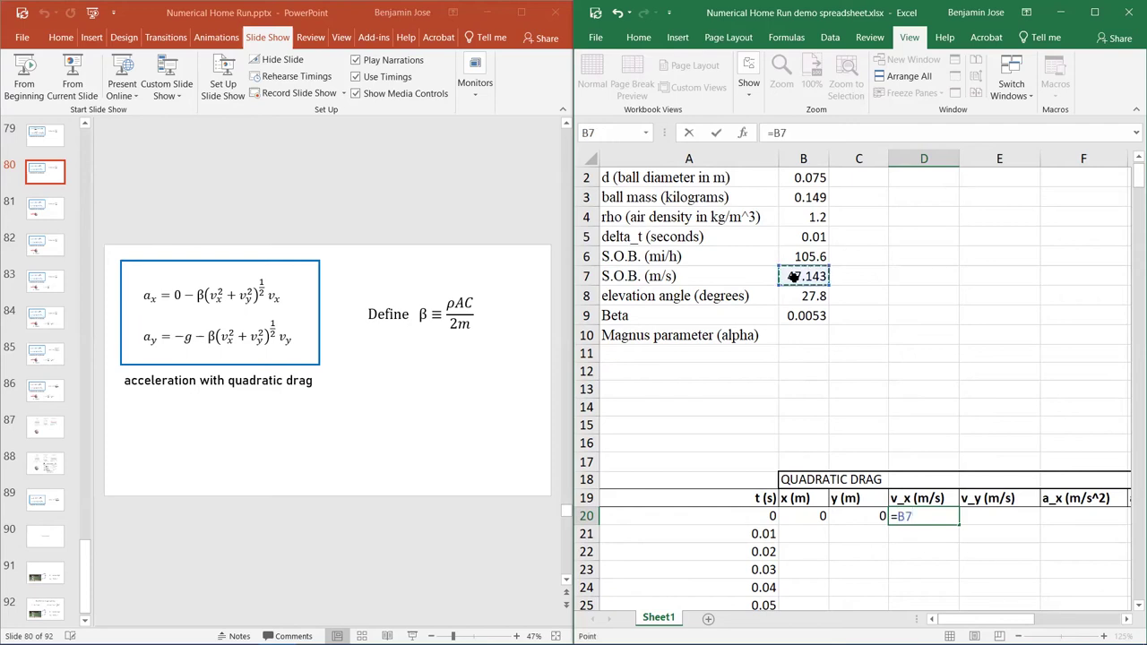
pyautogui.write('*COS(')
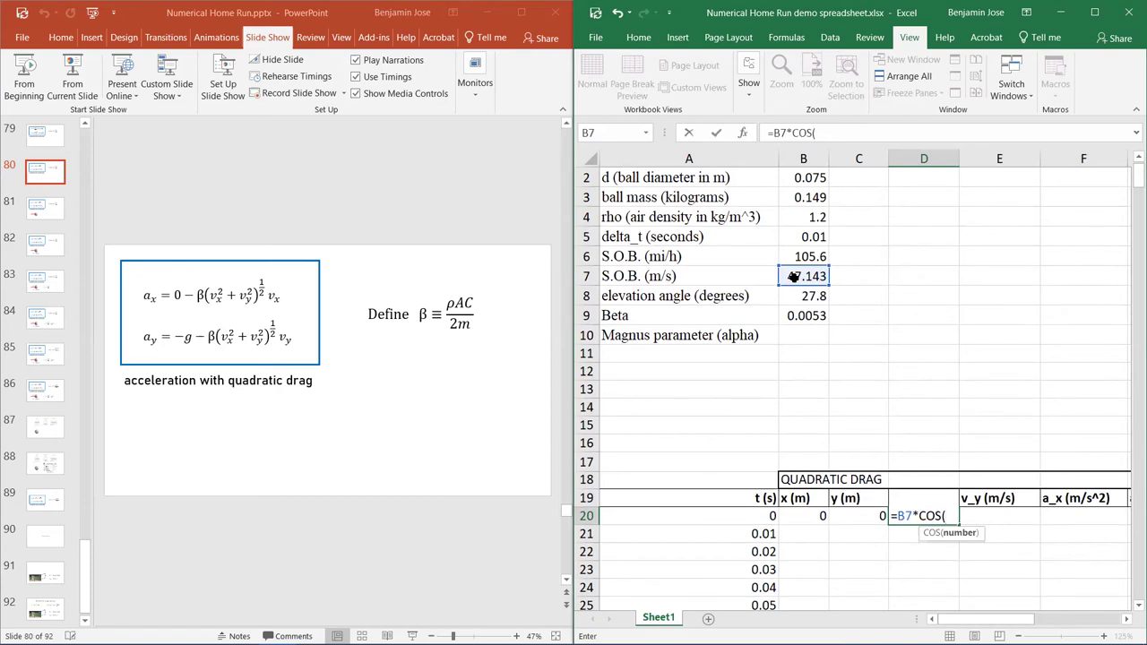
pyautogui.write('RAD')
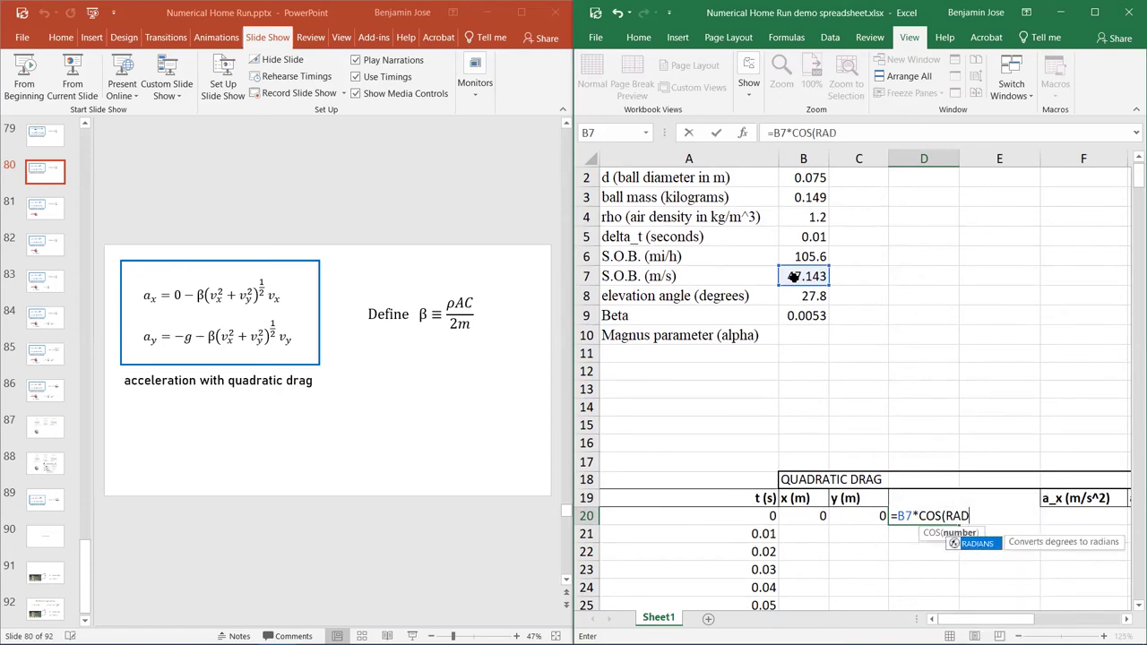
pyautogui.write('IANS(')
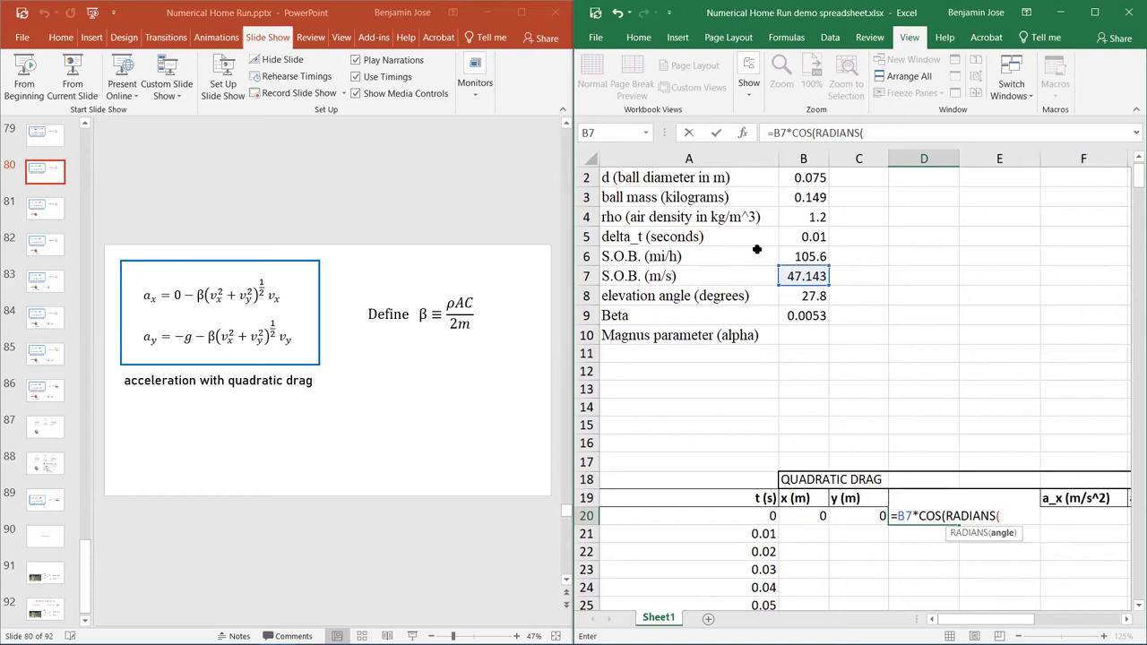
pyautogui.click(792, 297)
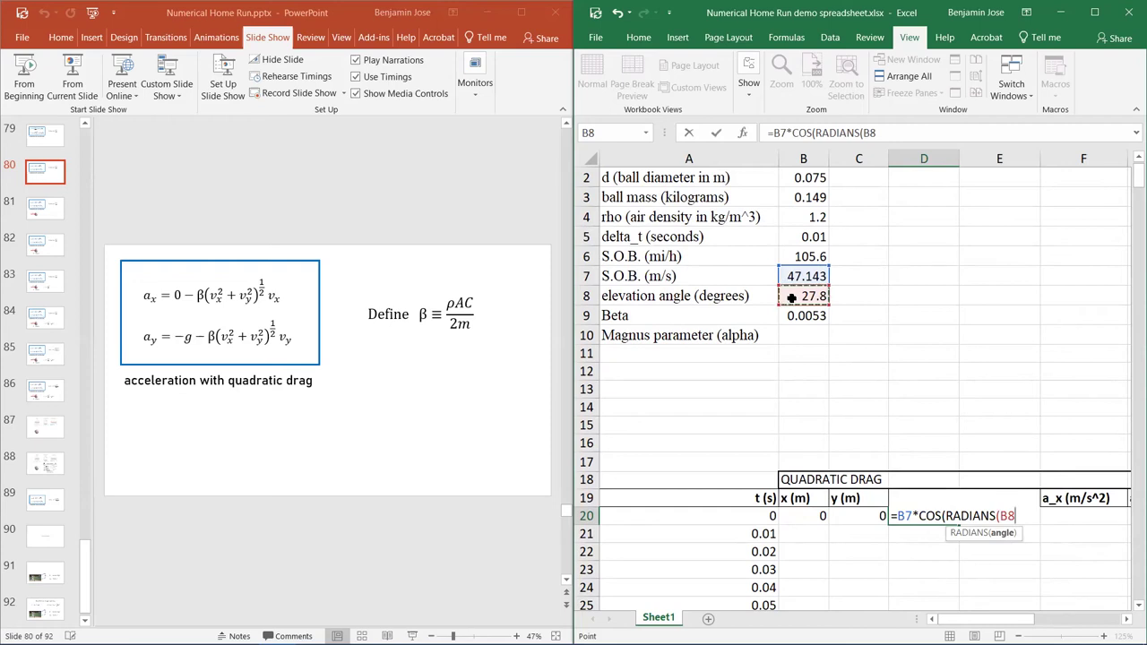
pyautogui.write('))')
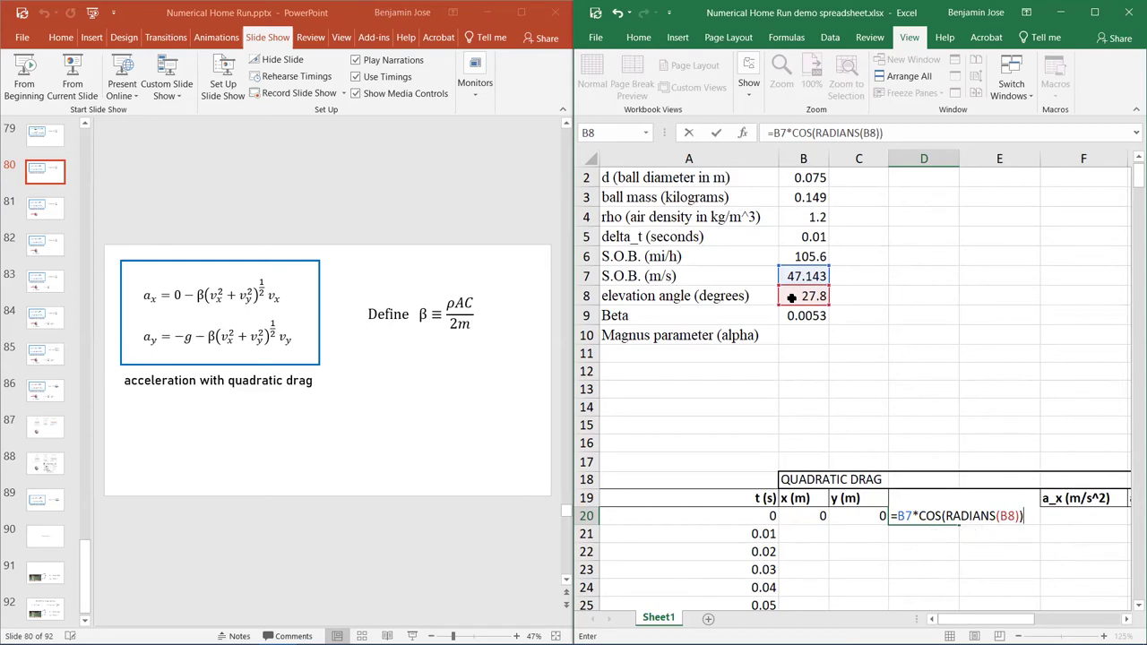
pyautogui.press('Return')
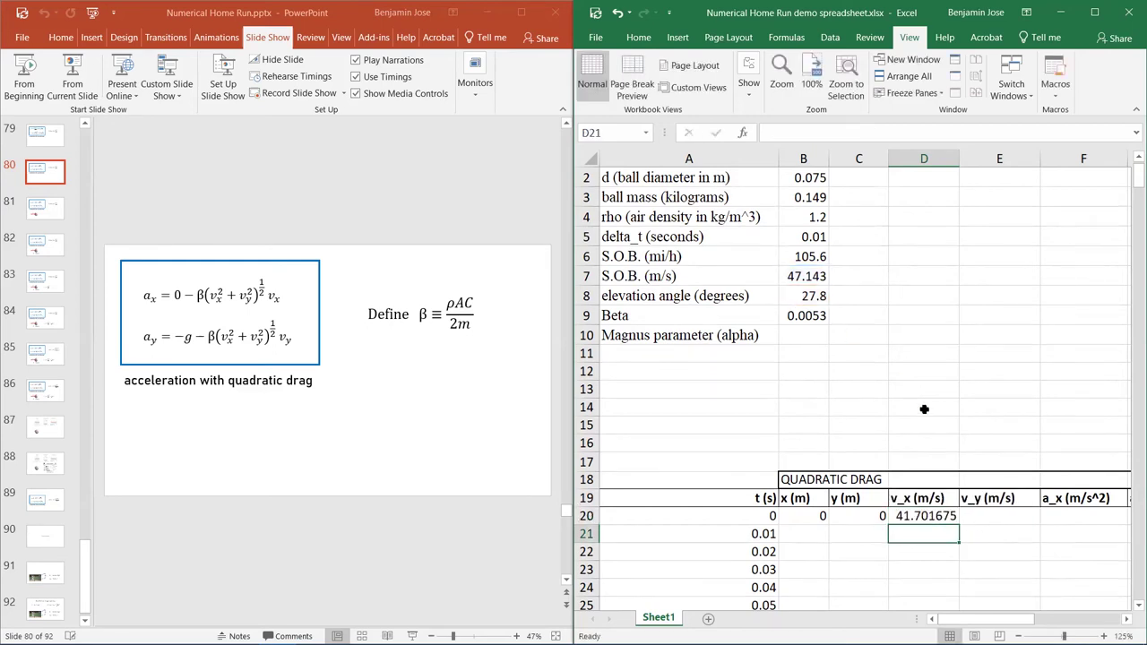
pyautogui.click(911, 517)
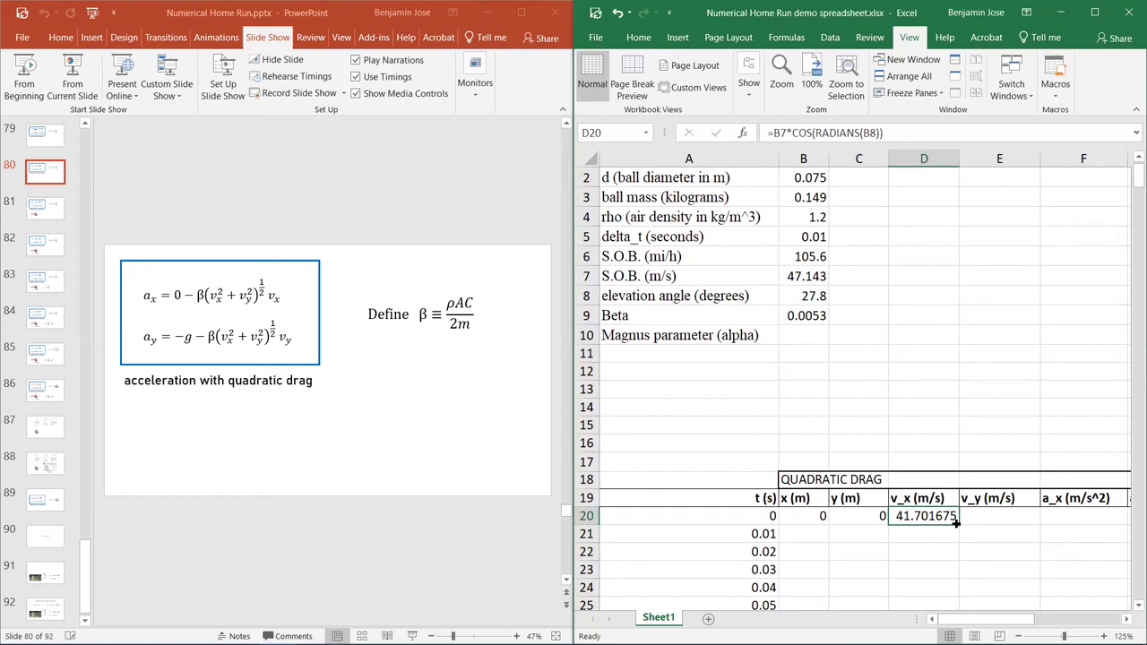
# Step: Enter the test formula =SIN(RADIANS(30)) in empty cell B12 to check the degree-to-radian conversion
pyautogui.click(801, 371)
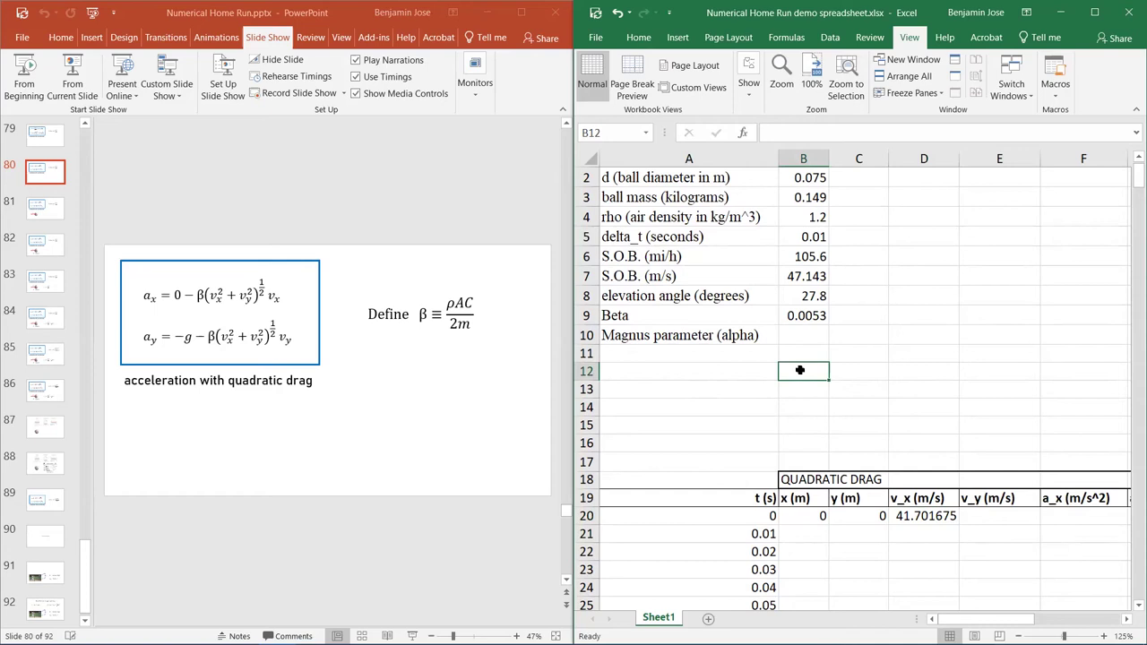
pyautogui.write('=SIN(RA')
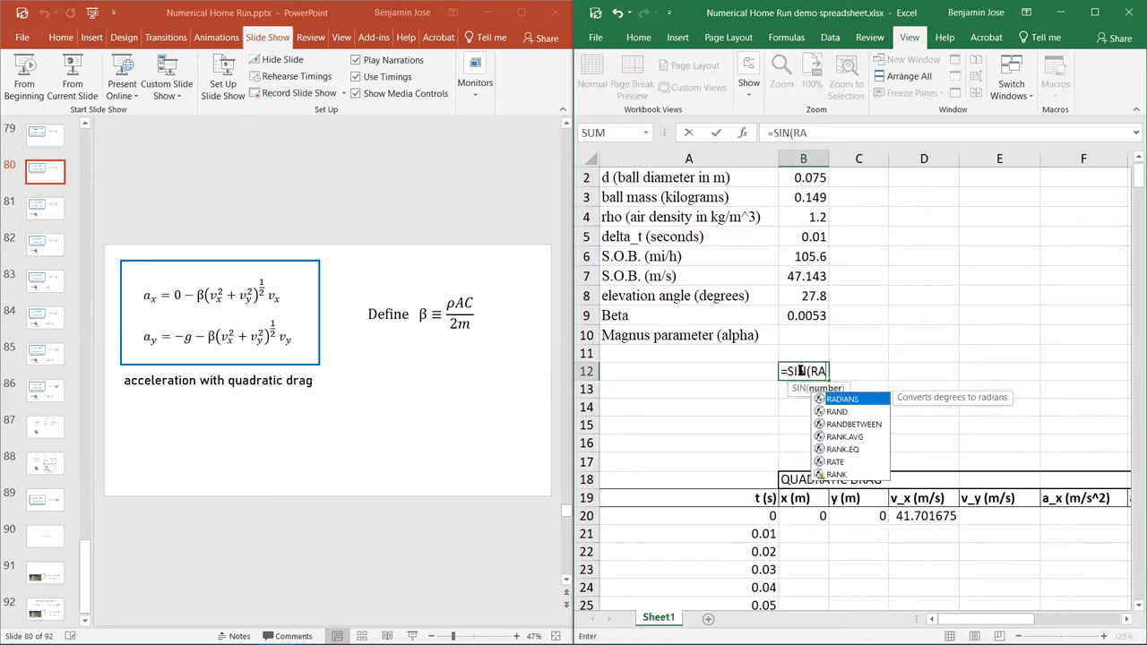
pyautogui.write('DIANS(30))')
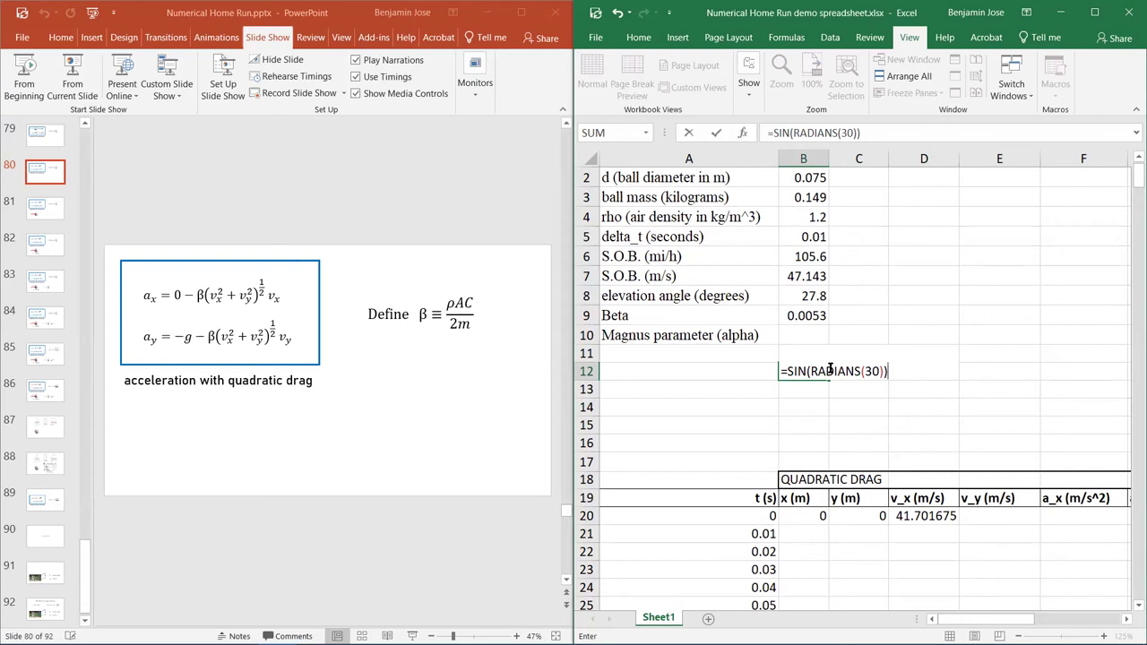
pyautogui.press('Return')
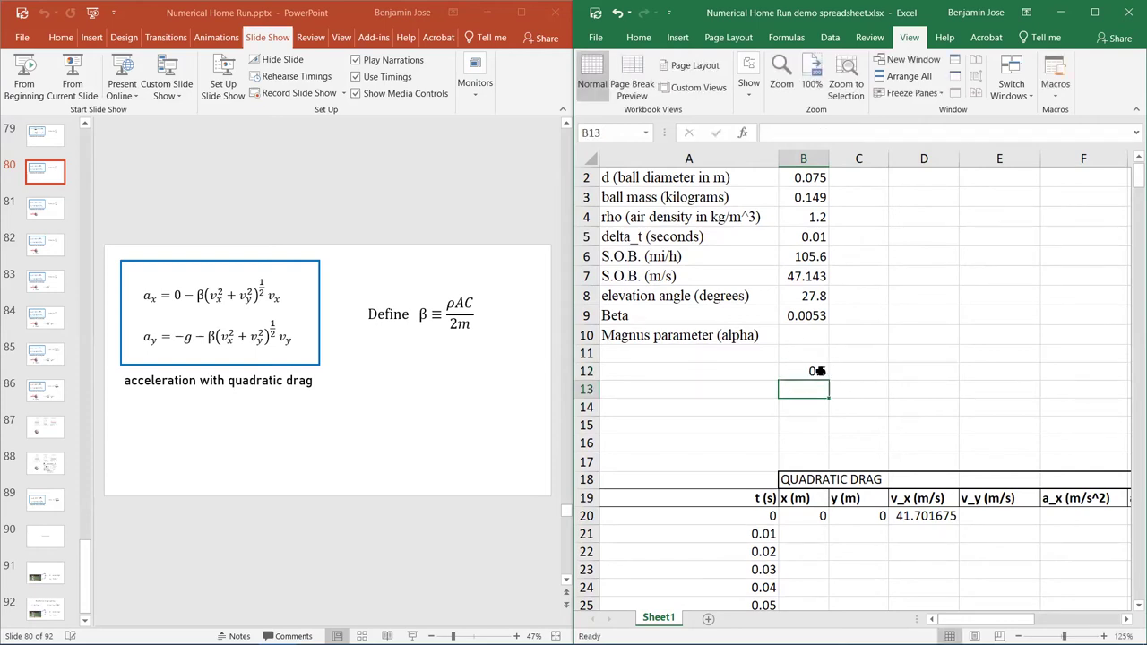
# Step: Clear the sine test formula from cell B12
pyautogui.click(816, 370)
pyautogui.tripleClick(874, 133)
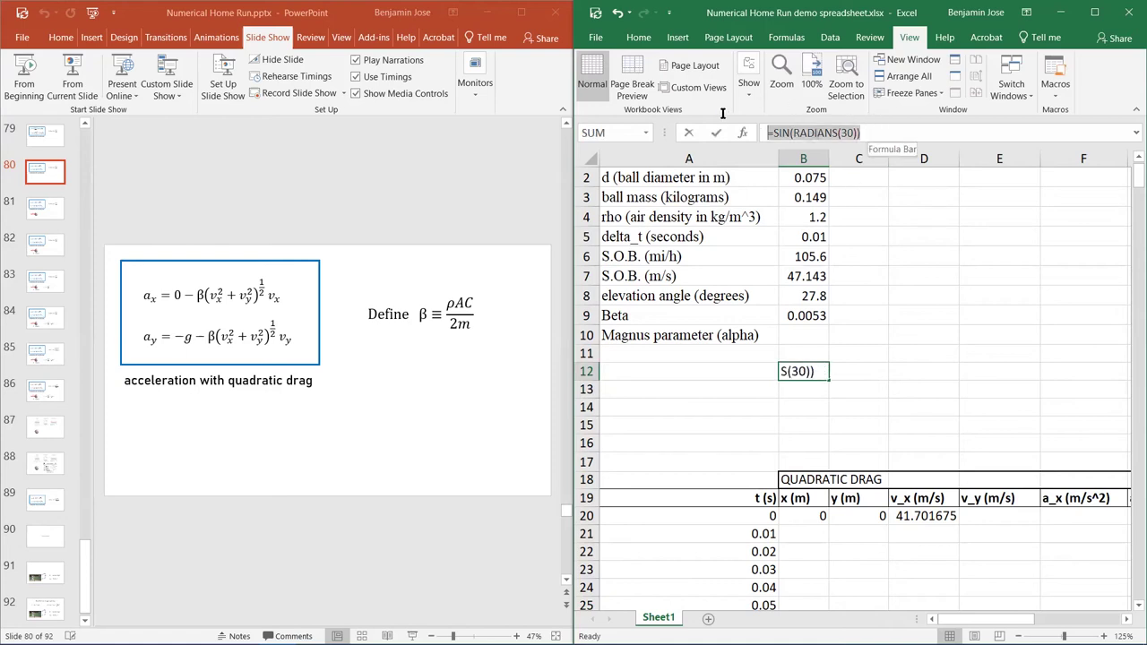
pyautogui.press('Delete')
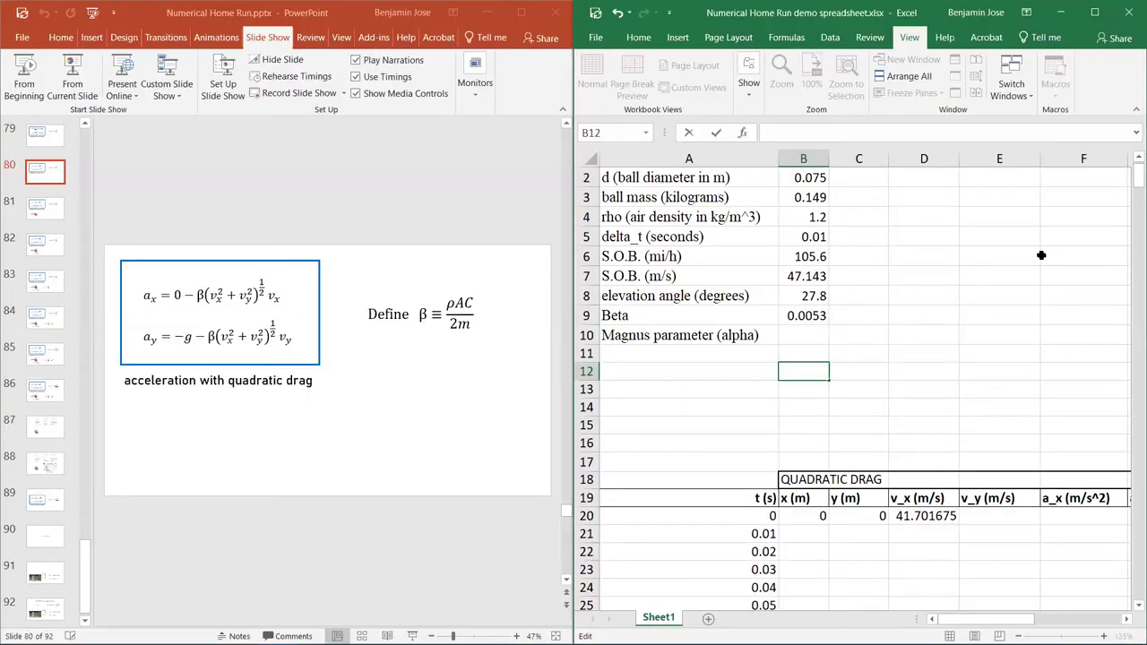
pyautogui.click(921, 515)
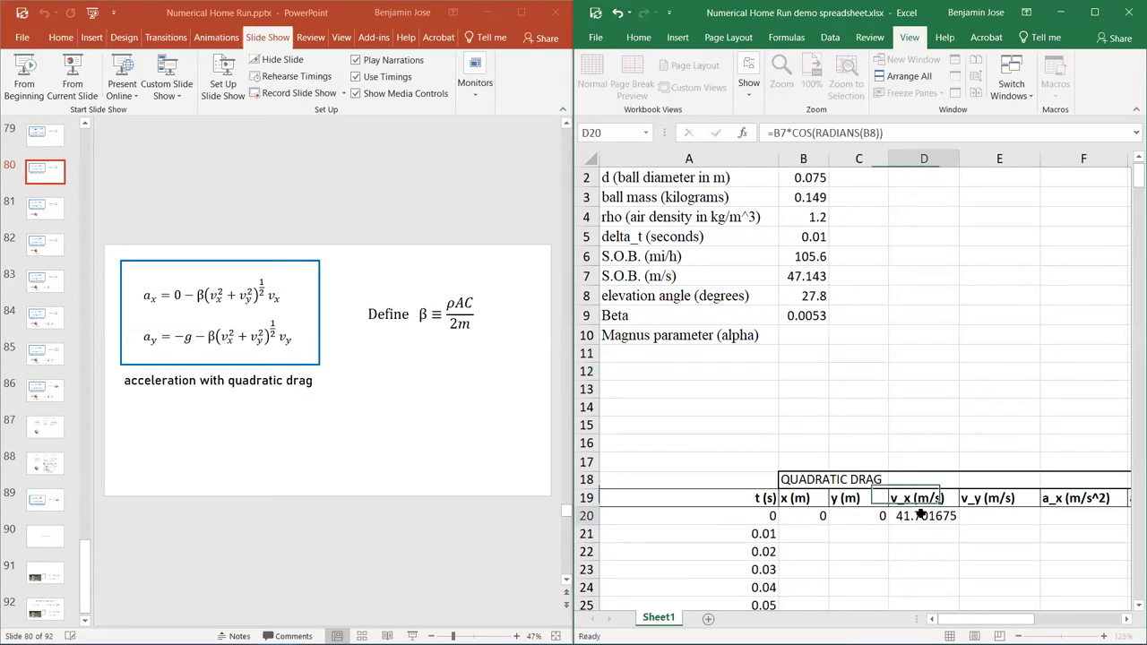
# Step: Enter the initial vertical velocity formula =B7*SIN(RADIANS(B8)) in cell E20 of the v_y (m/s) column
pyautogui.click(971, 515)
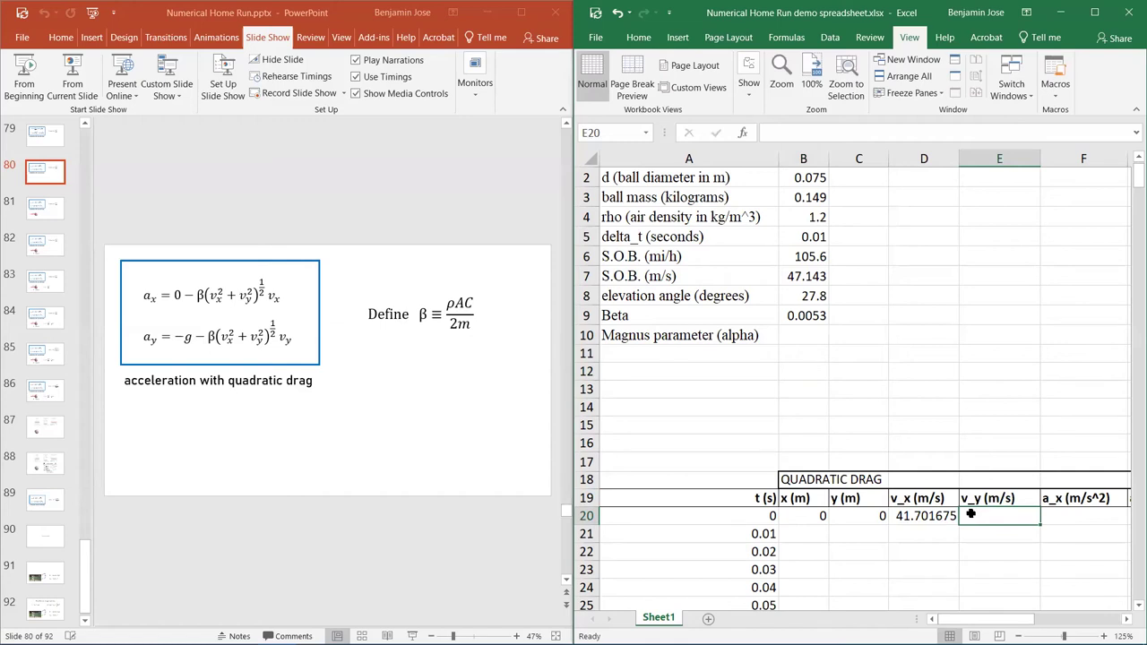
pyautogui.write('=')
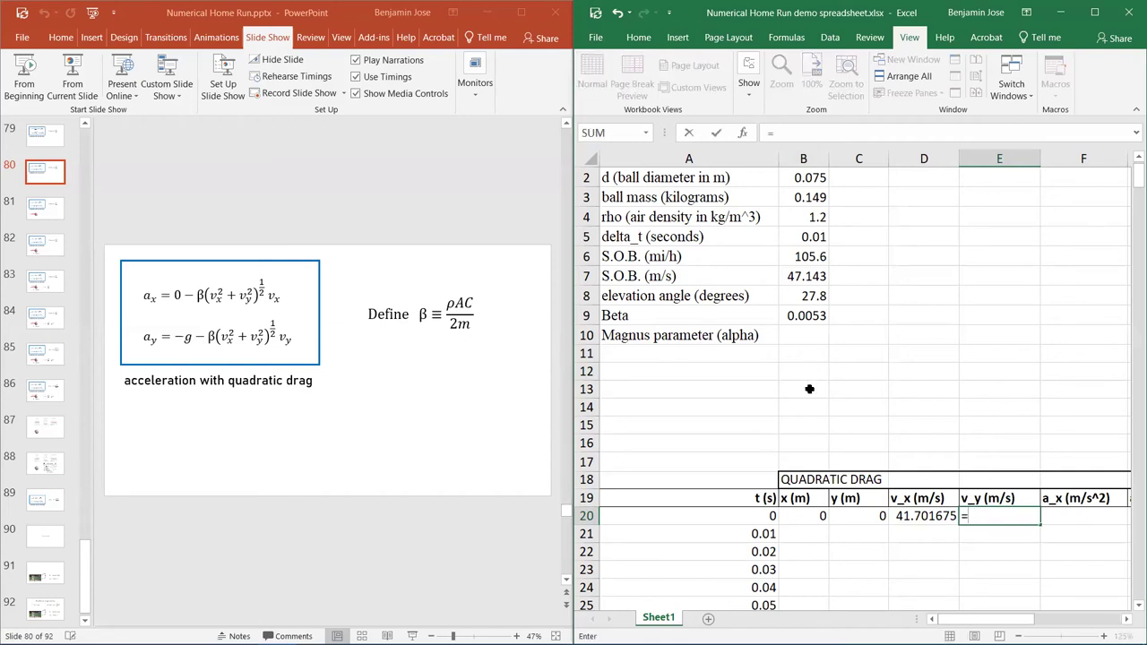
pyautogui.click(806, 277)
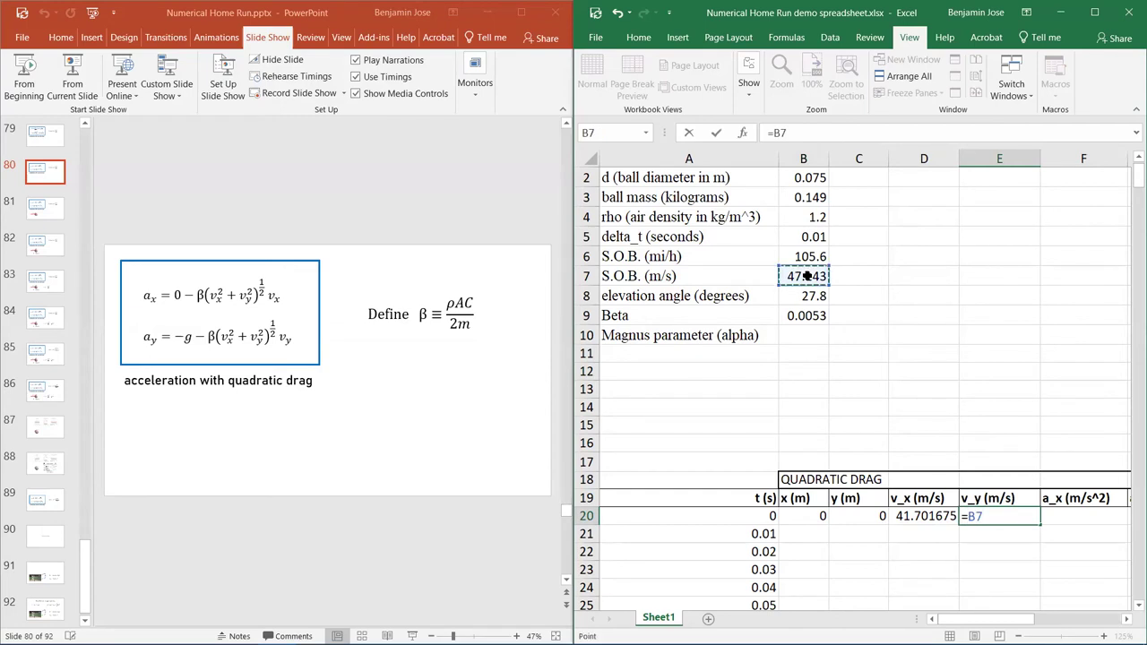
pyautogui.write('*SIN(')
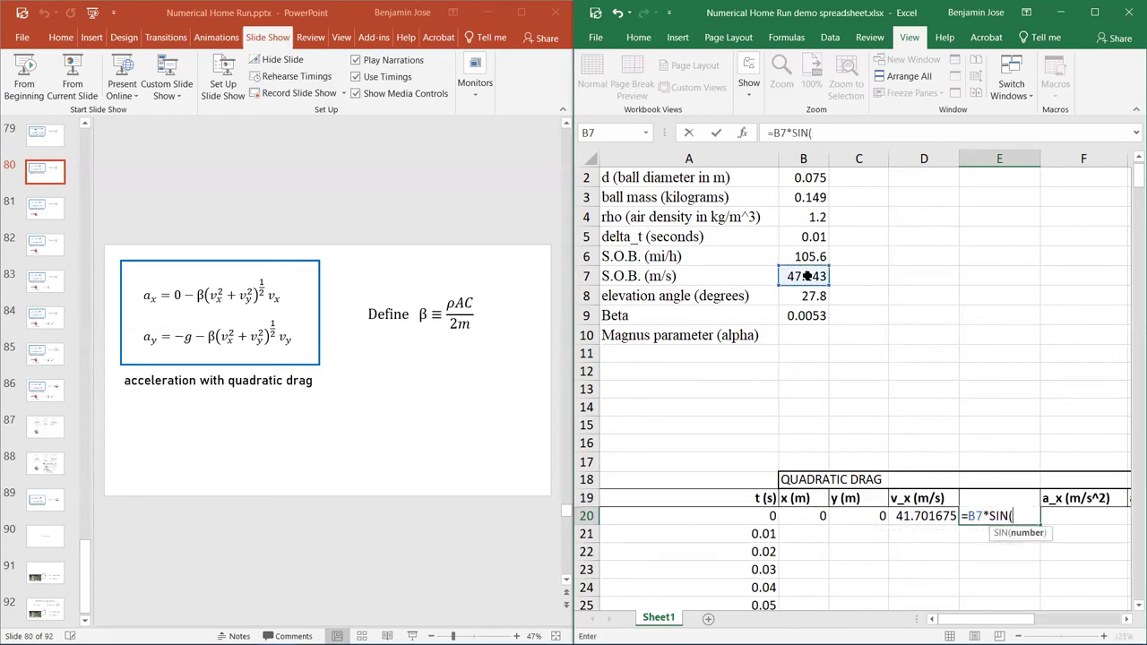
pyautogui.write('RADIANS(')
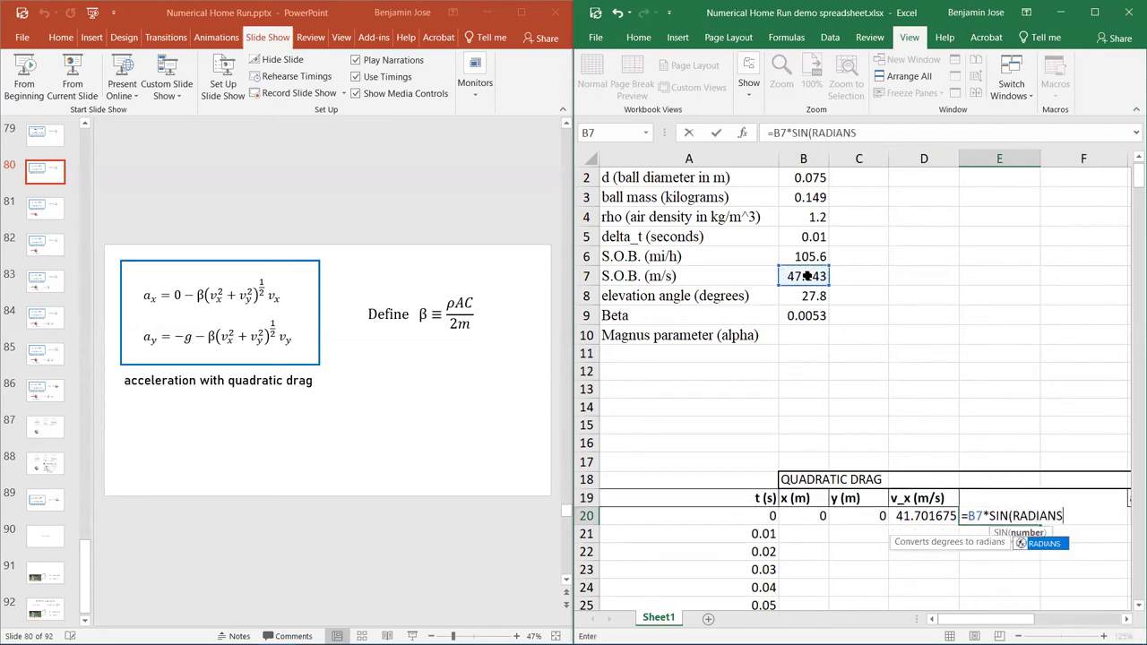
pyautogui.click(816, 295)
pyautogui.write('))')
pyautogui.press('Return')
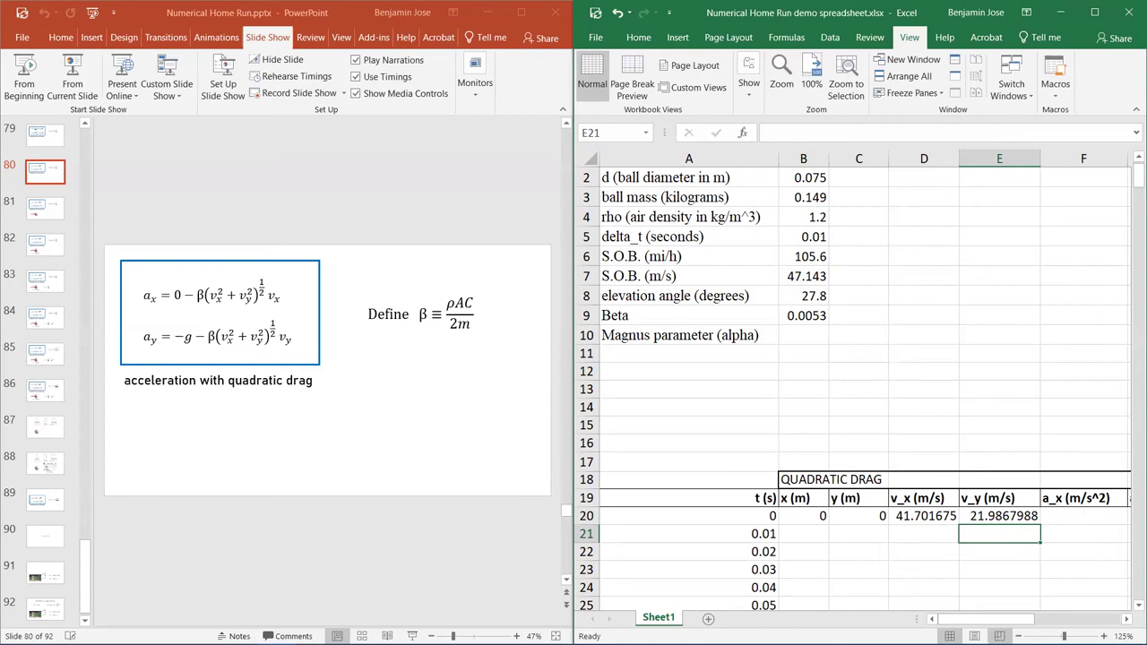
# Step: Enter the initial horizontal acceleration formula =-$B$9*SQRT(D20^2+E20^2)*D20 in cell F20 of the a_x (m/s^2) column
pyautogui.click(1058, 513)
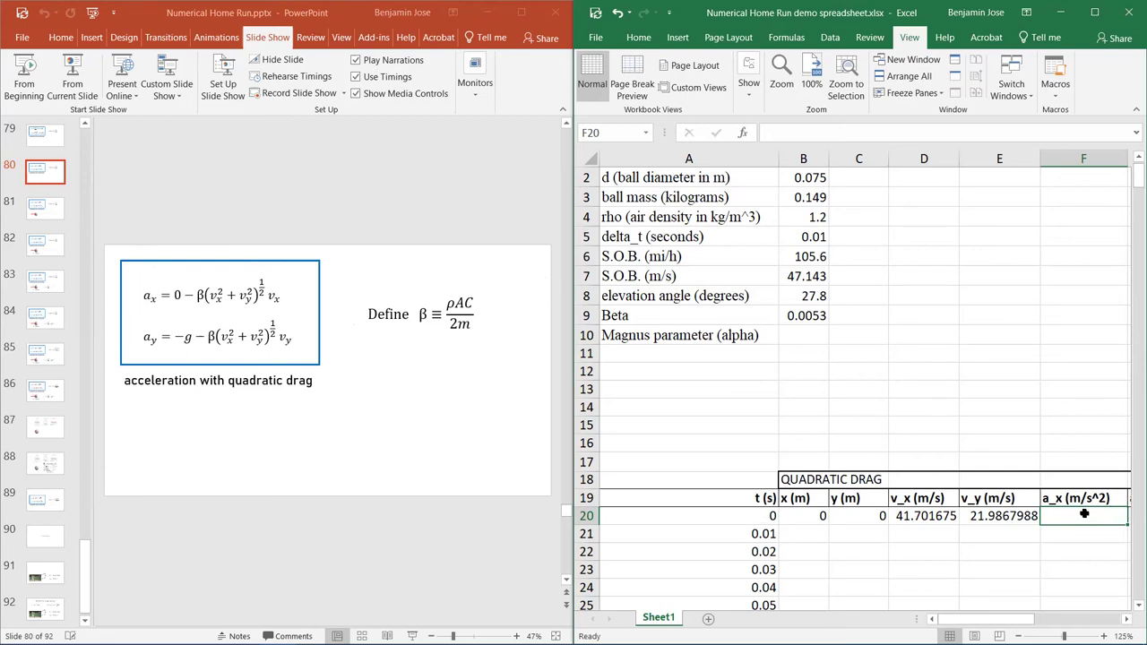
pyautogui.write('=')
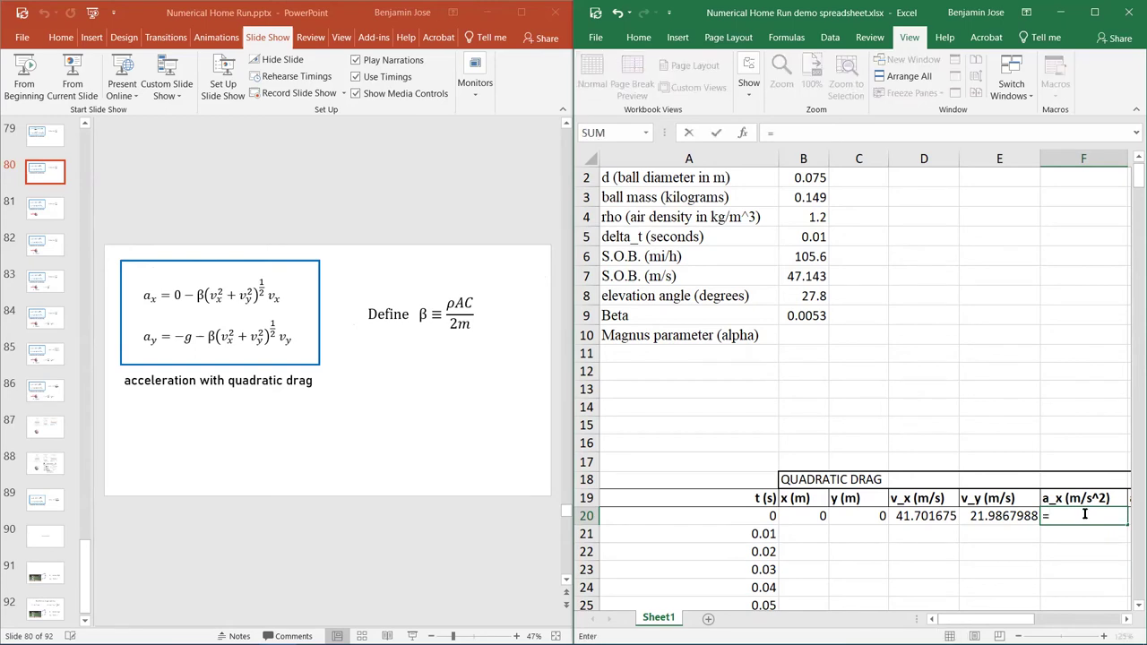
pyautogui.write('-')
pyautogui.click(791, 316)
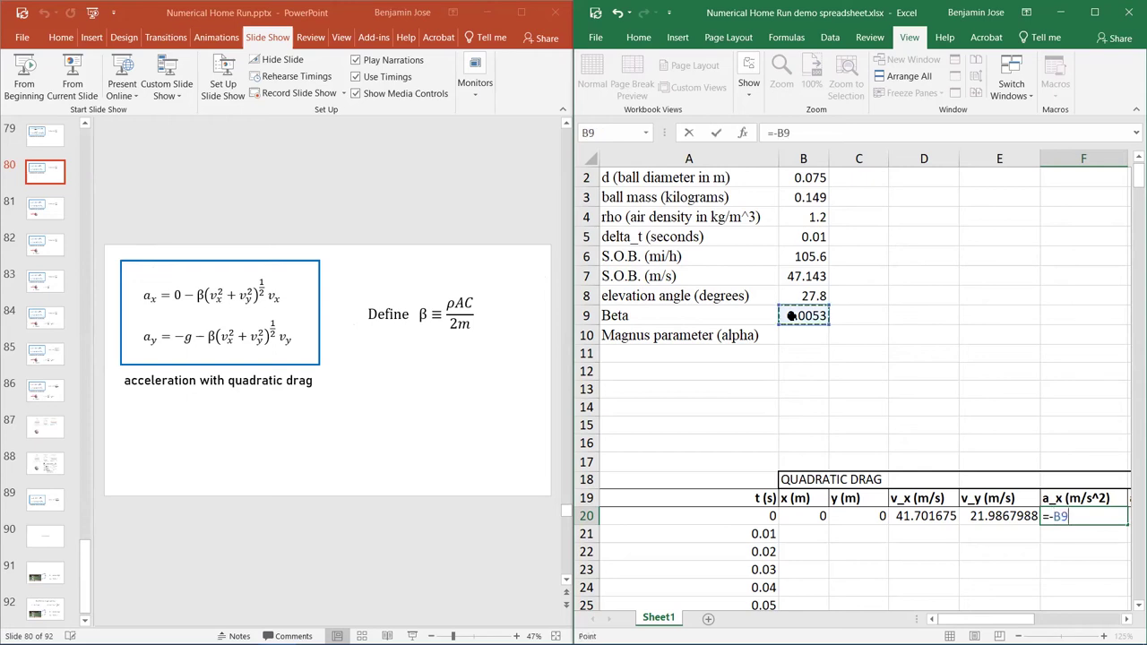
pyautogui.press('F4')
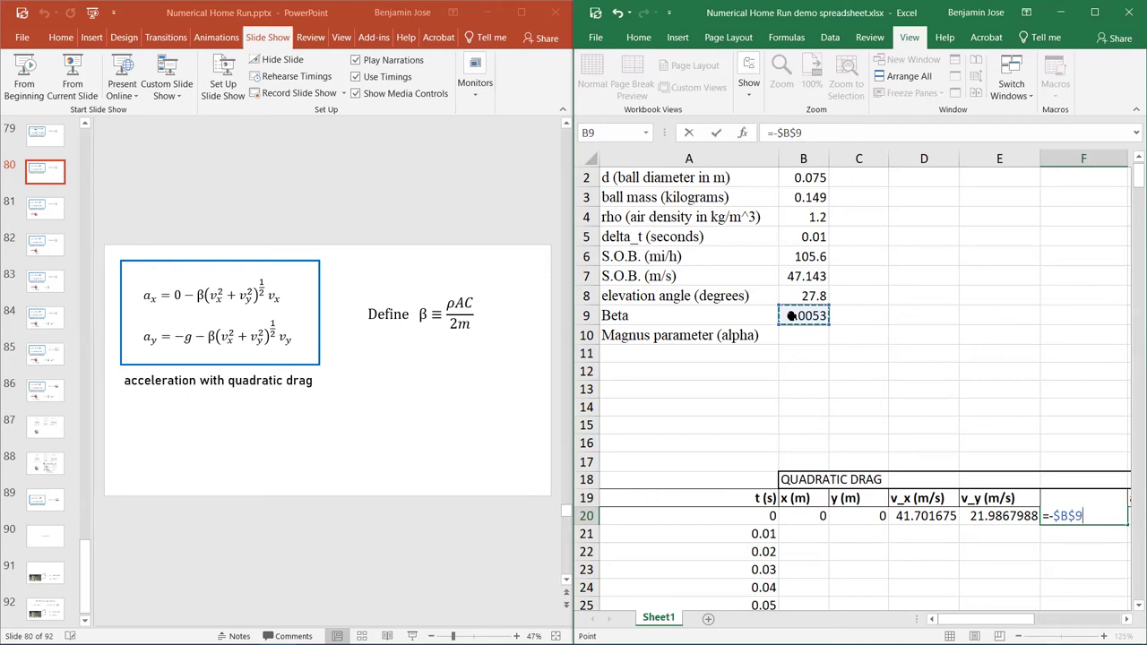
pyautogui.write('*SQRT(')
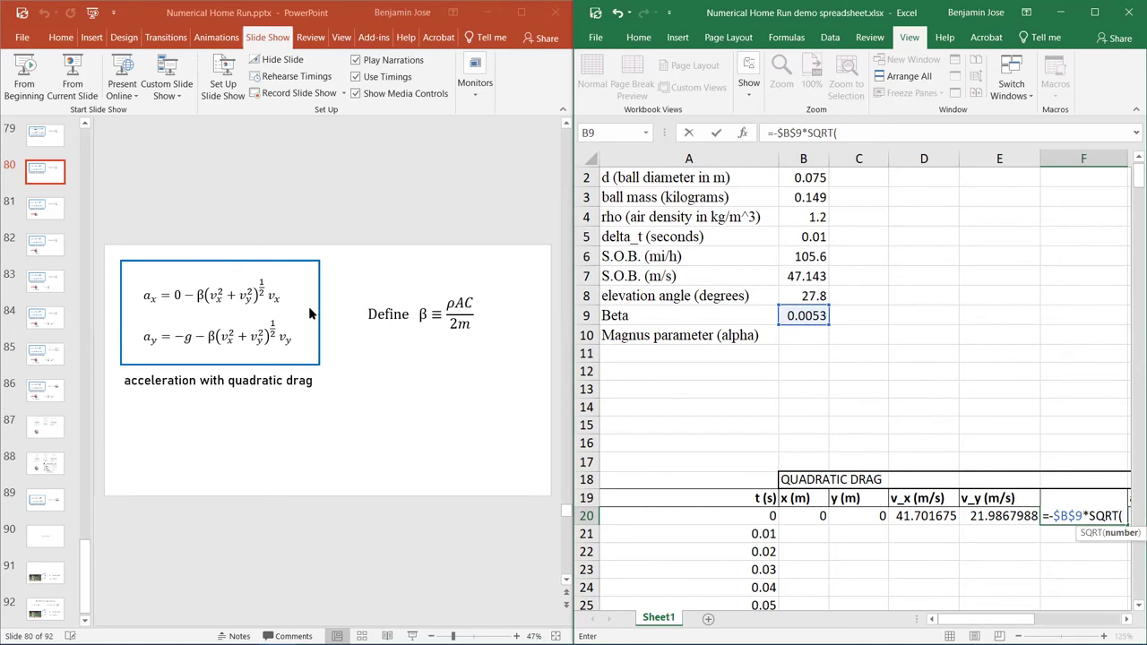
pyautogui.click(905, 517)
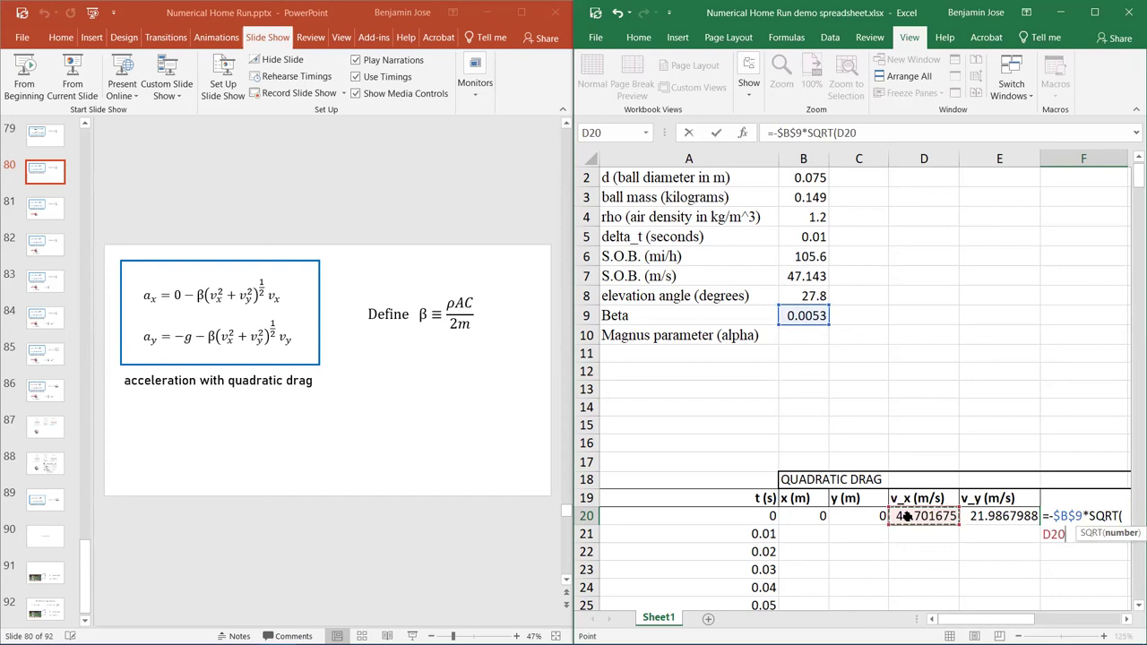
pyautogui.write('^2')
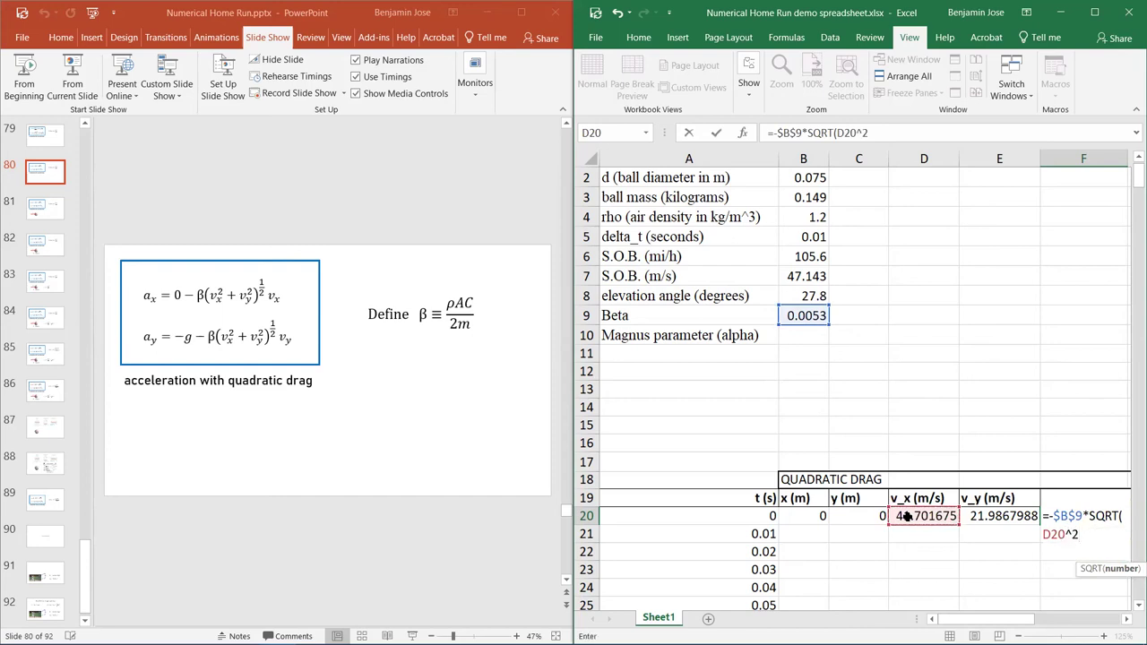
pyautogui.write('+')
pyautogui.click(1003, 515)
pyautogui.write('^2')
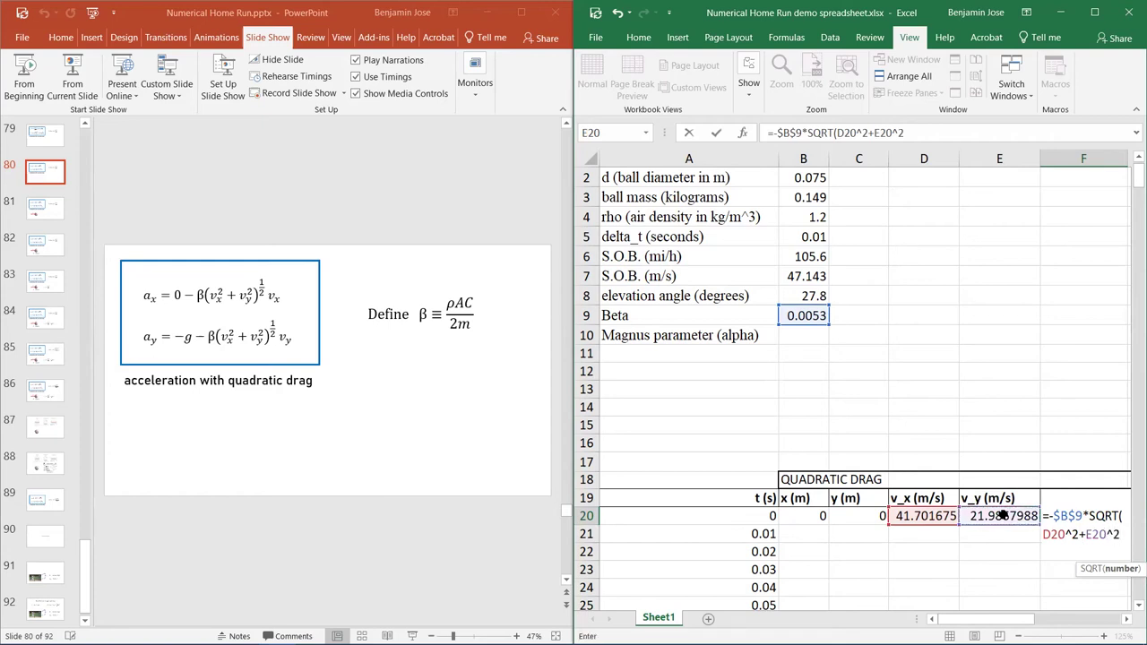
pyautogui.write(')')
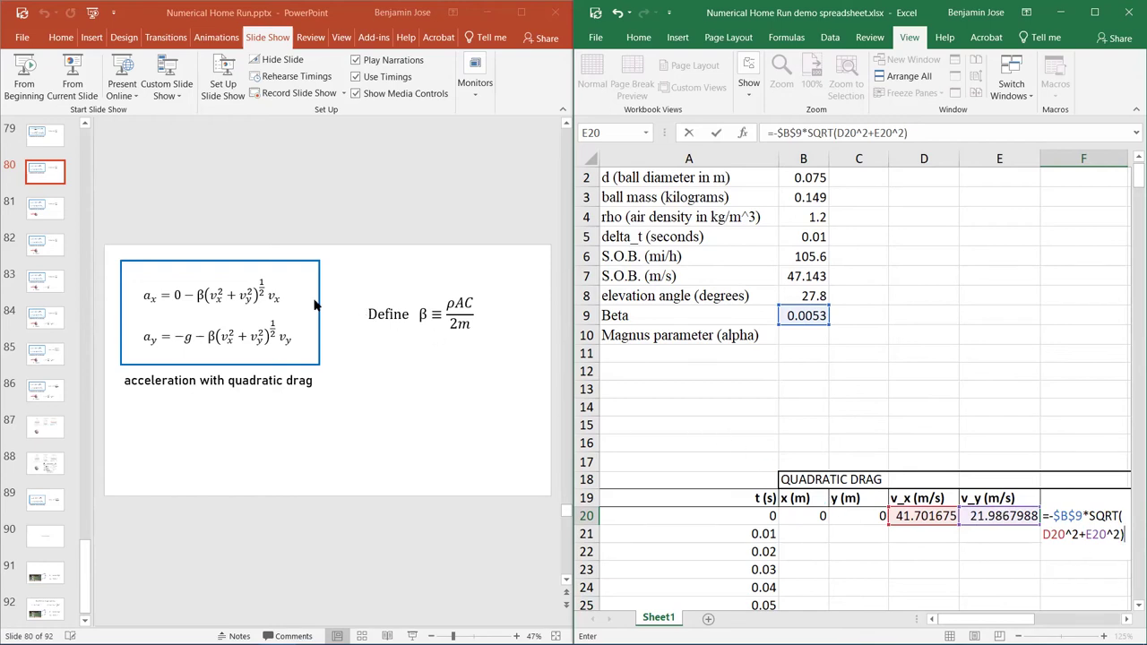
pyautogui.write('*')
pyautogui.click(913, 515)
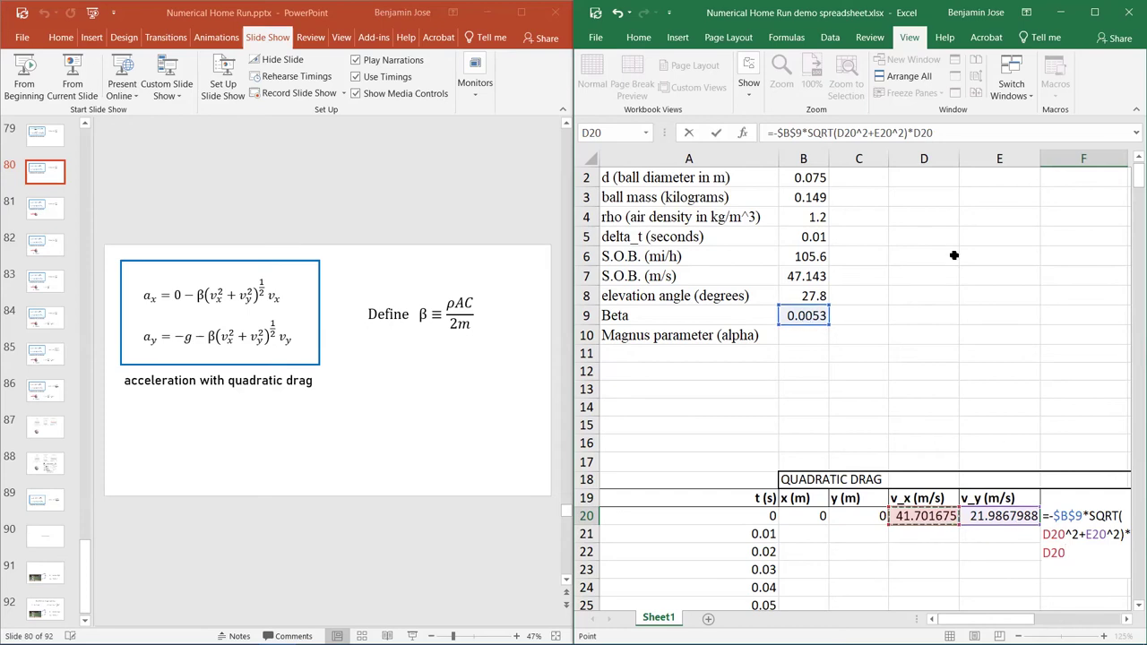
pyautogui.press('Return')
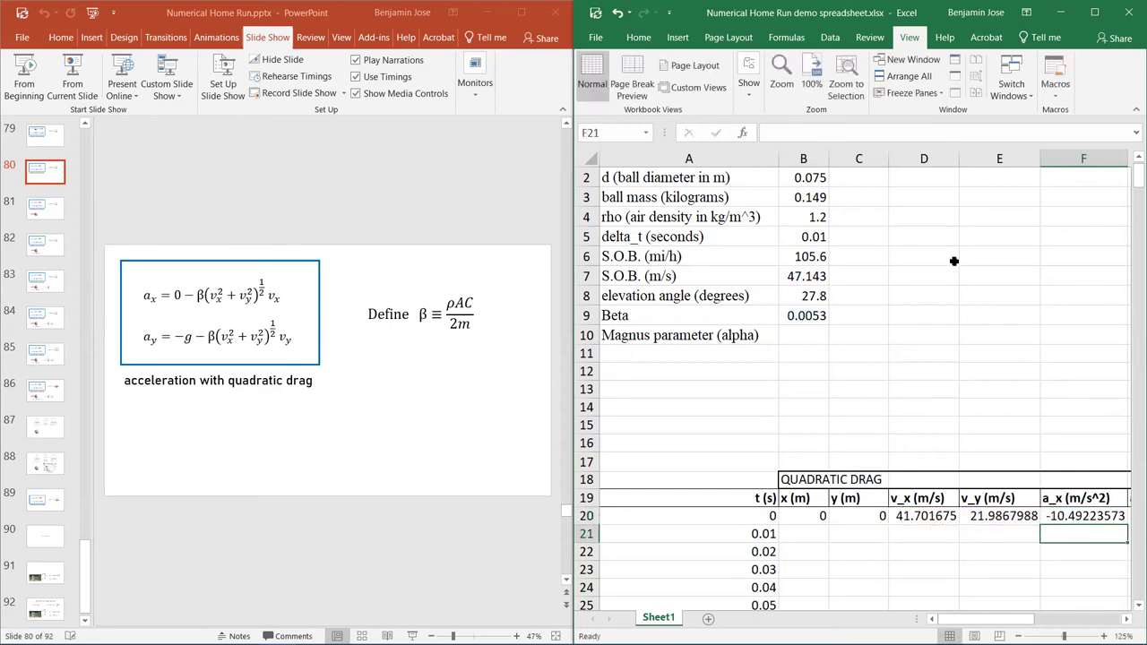
pyautogui.click(1056, 515)
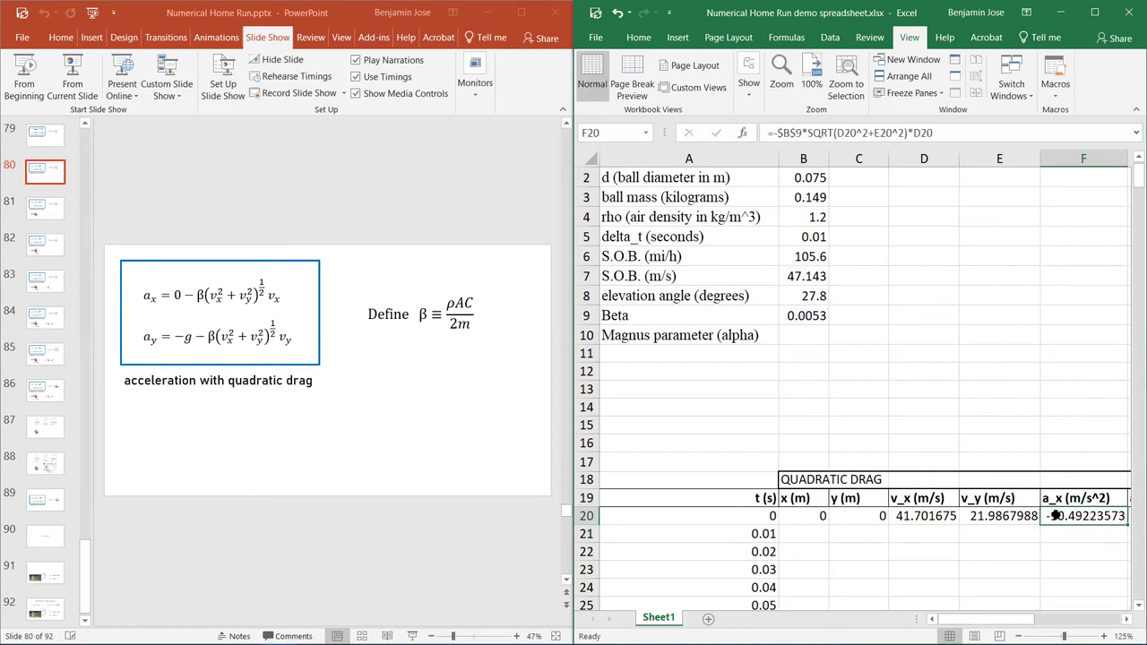
pyautogui.press('Down')
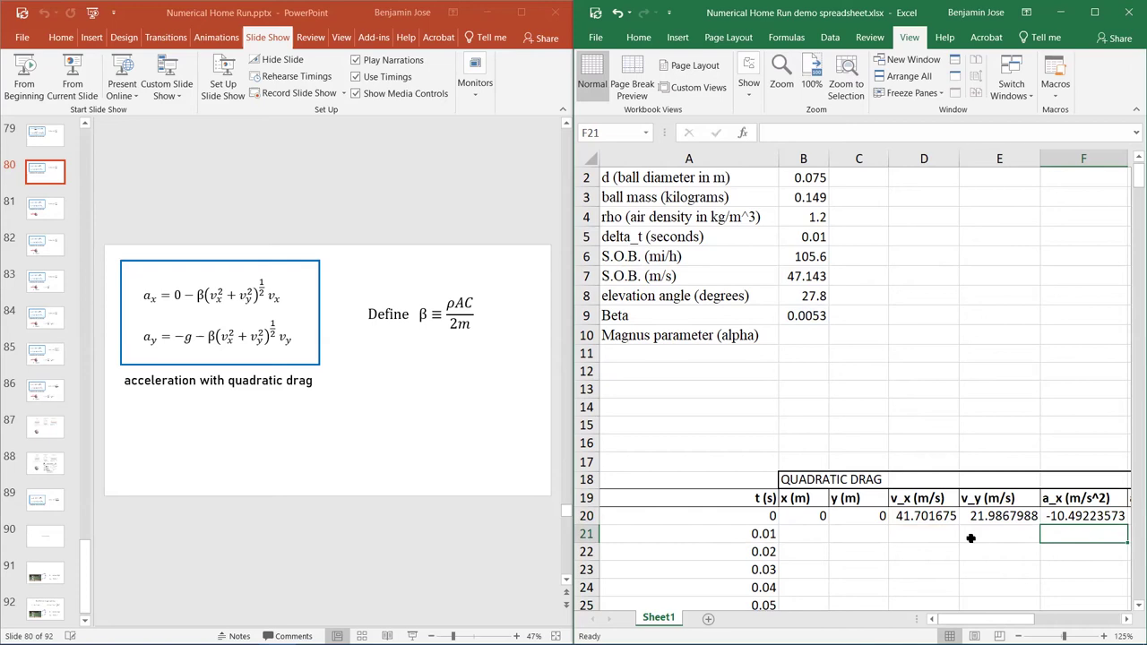
# Step: Enter the initial vertical acceleration formula =-9.80-$B$9*SQRT(D20^2+E20^2)*E20 in cell G20 of the a_y (m/s^2) column
pyautogui.click(1075, 517)
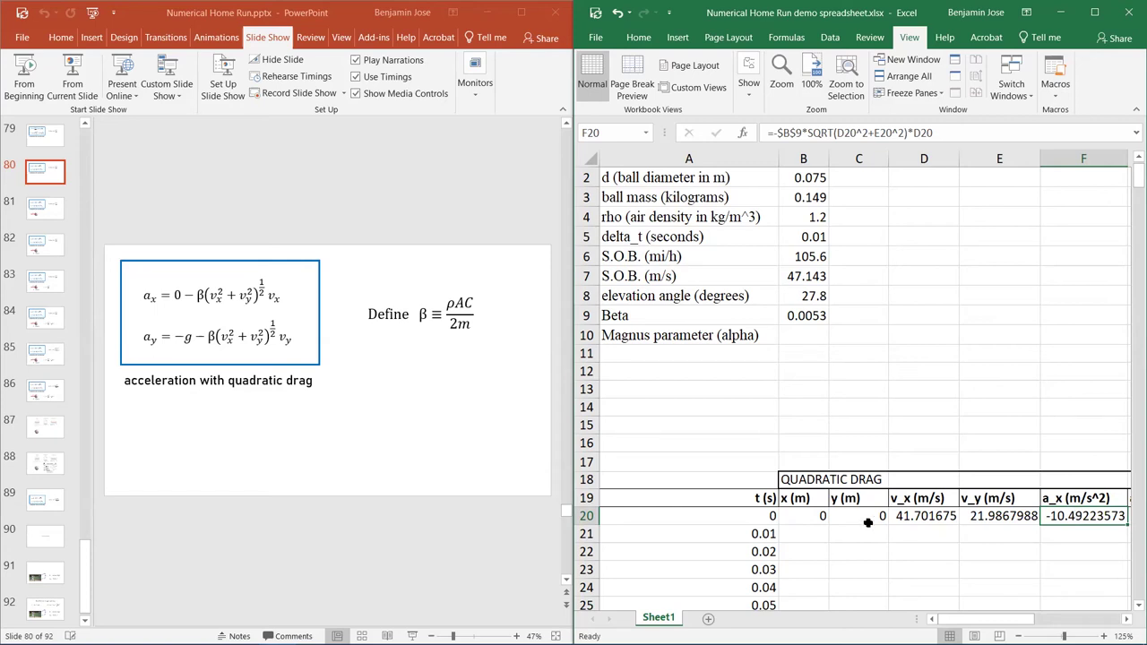
pyautogui.press('Right')
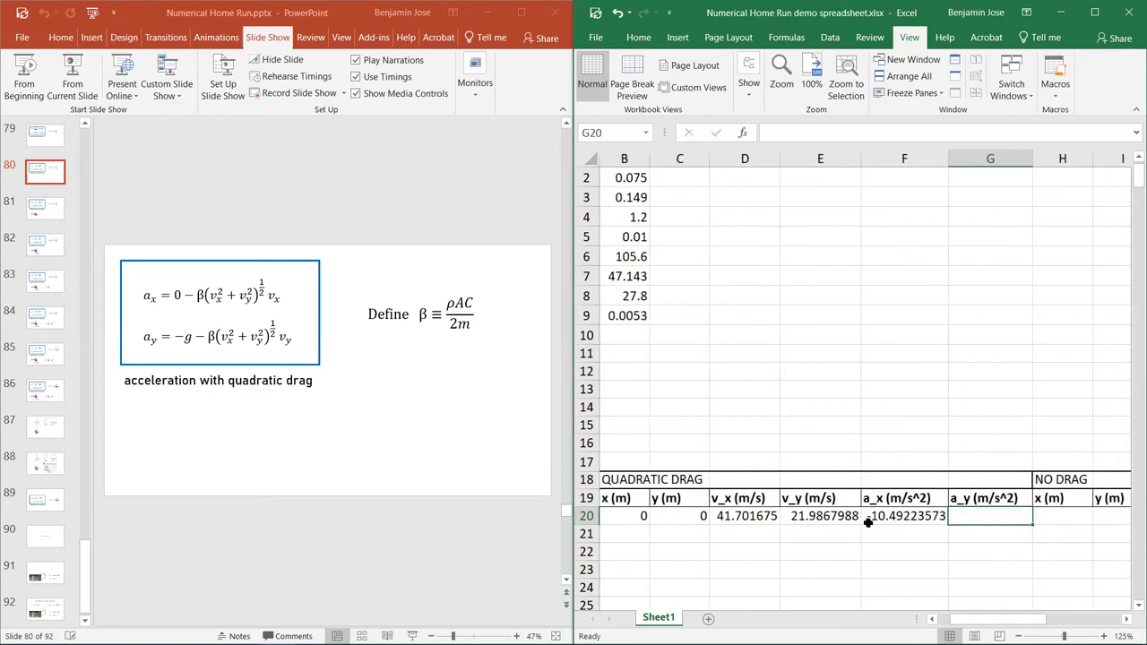
pyautogui.write('=')
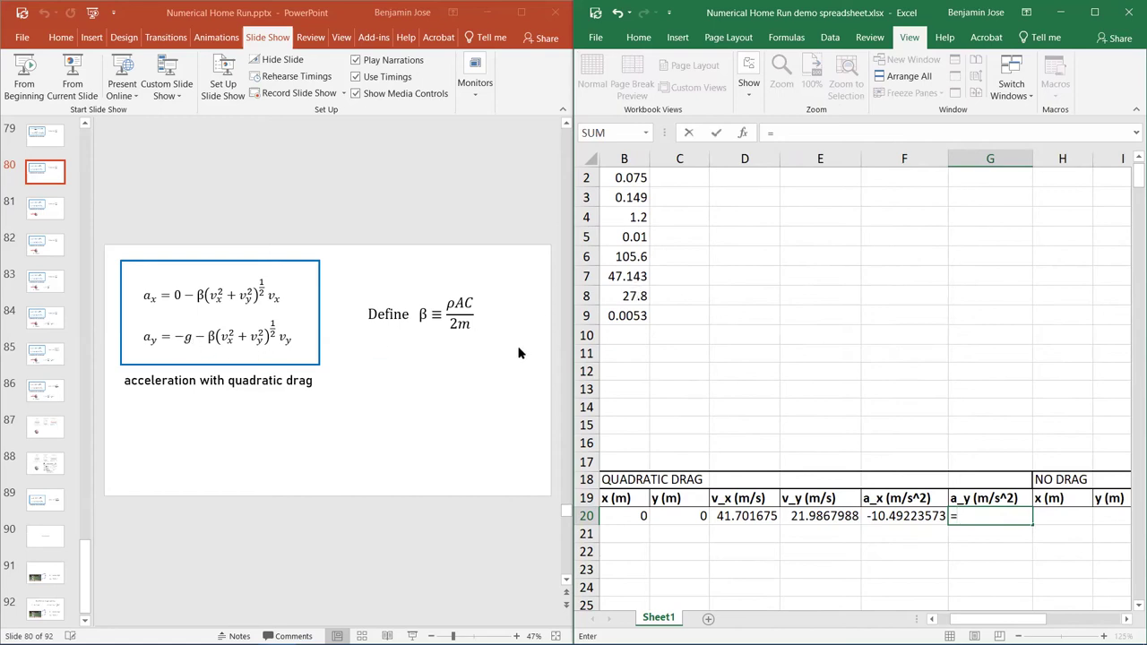
pyautogui.write('-9.80-')
pyautogui.hscroll(-1, 720, 359)
pyautogui.hscroll(-1, 720, 359)
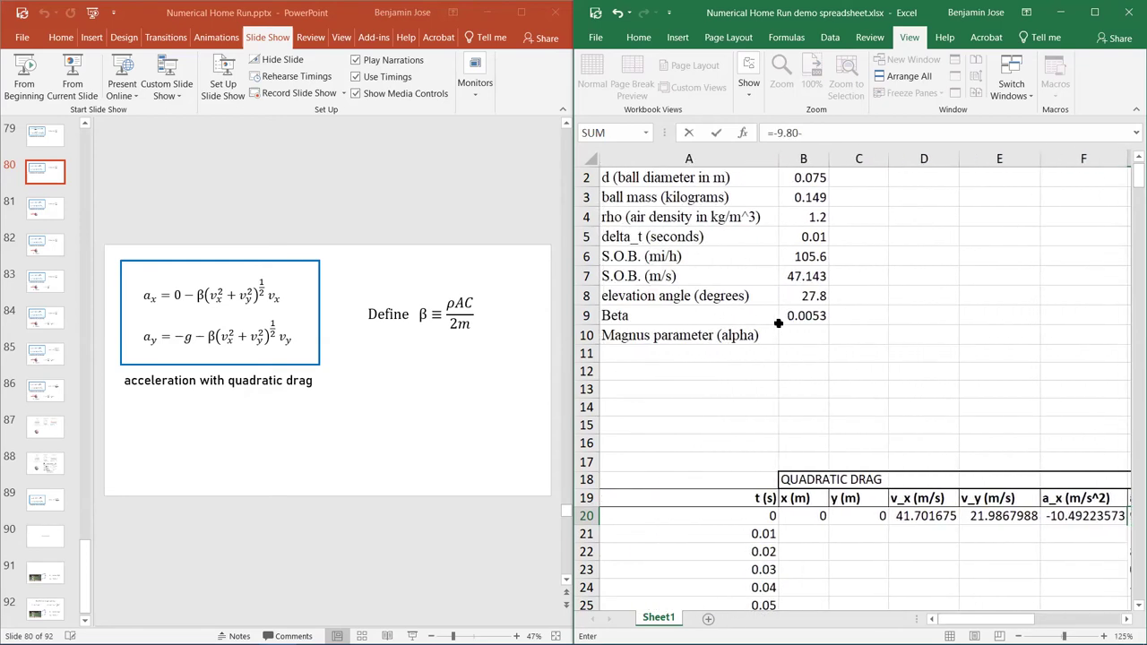
pyautogui.click(802, 316)
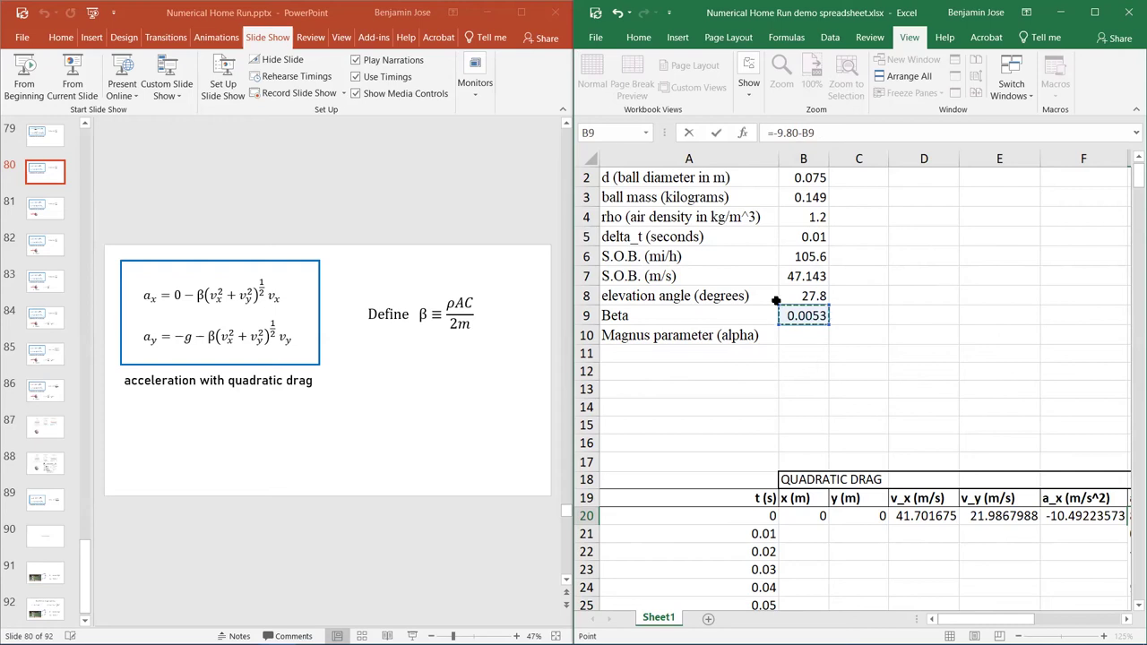
pyautogui.press('F4')
pyautogui.press('F2')
pyautogui.write('*SQRT(')
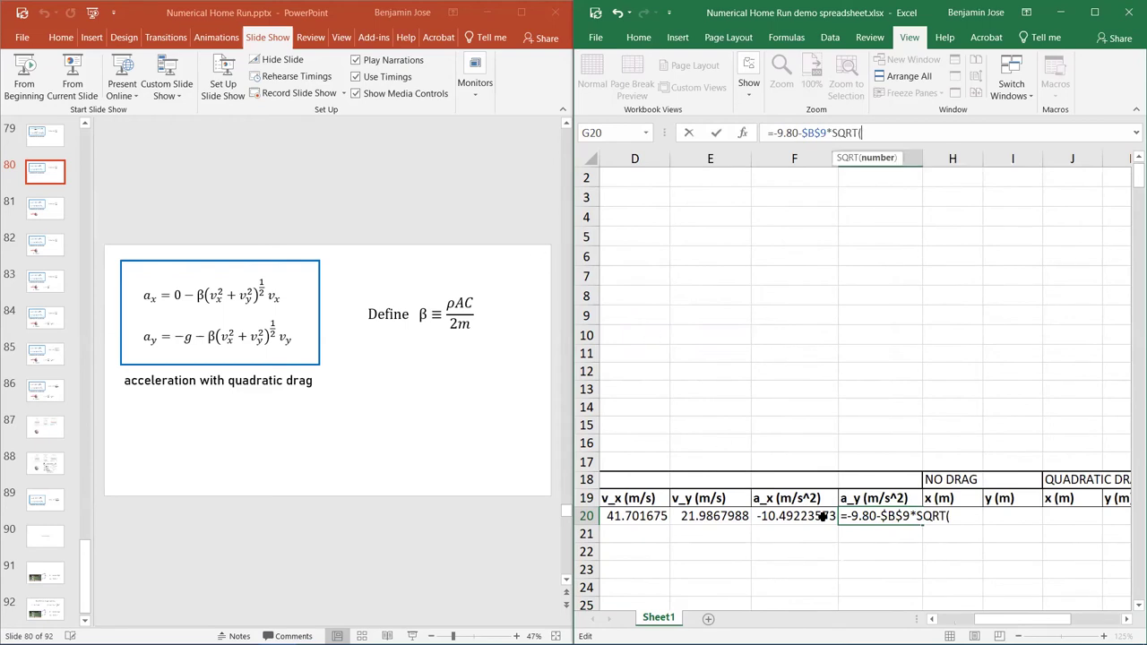
pyautogui.click(634, 516)
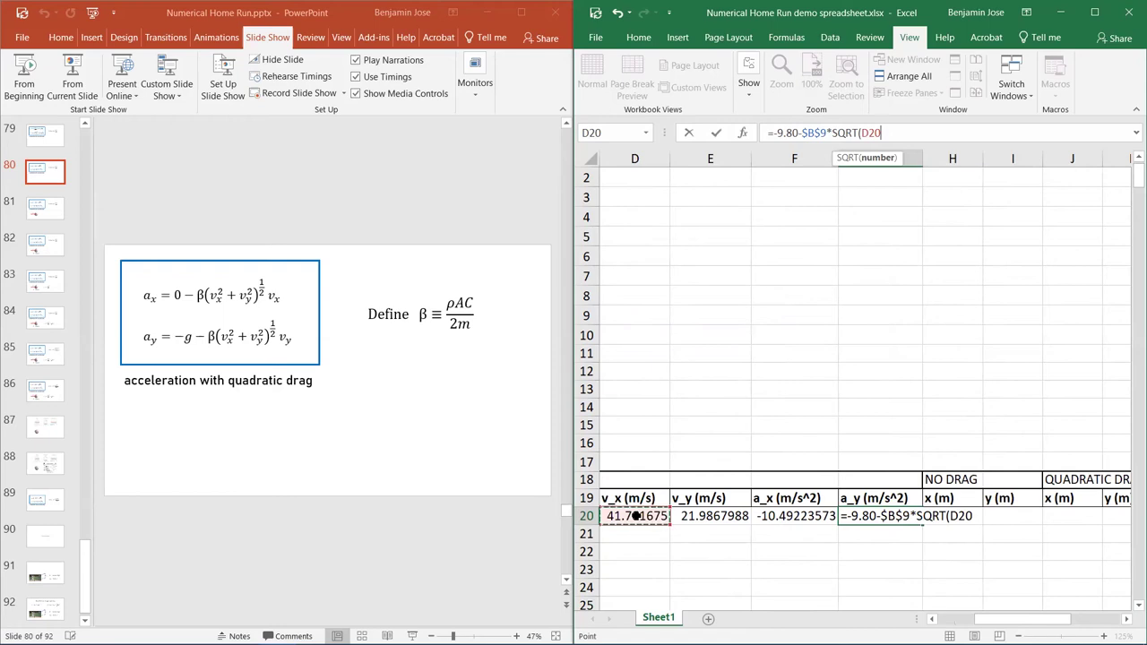
pyautogui.write('^2+')
pyautogui.click(688, 517)
pyautogui.write('20^2')
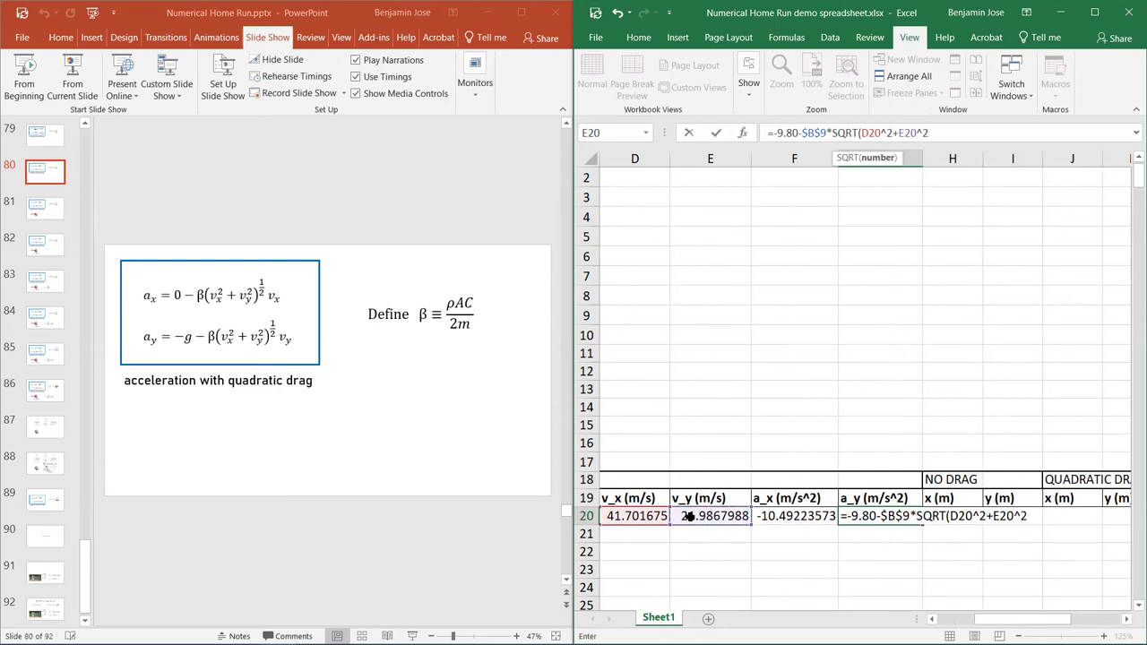
pyautogui.write(')*')
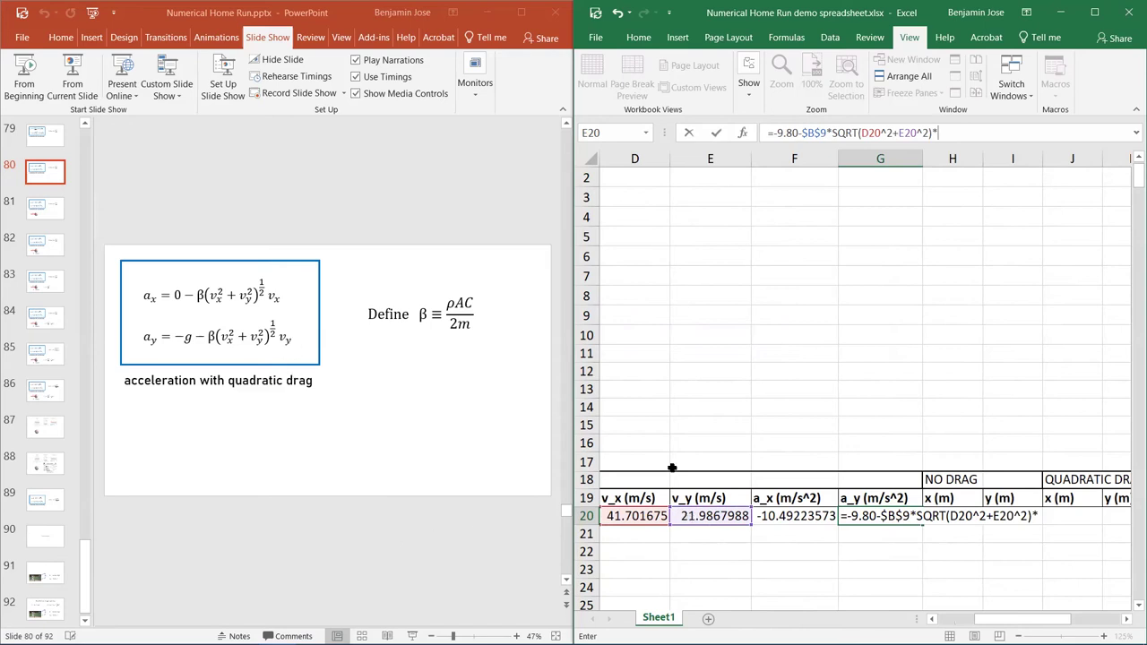
pyautogui.click(718, 517)
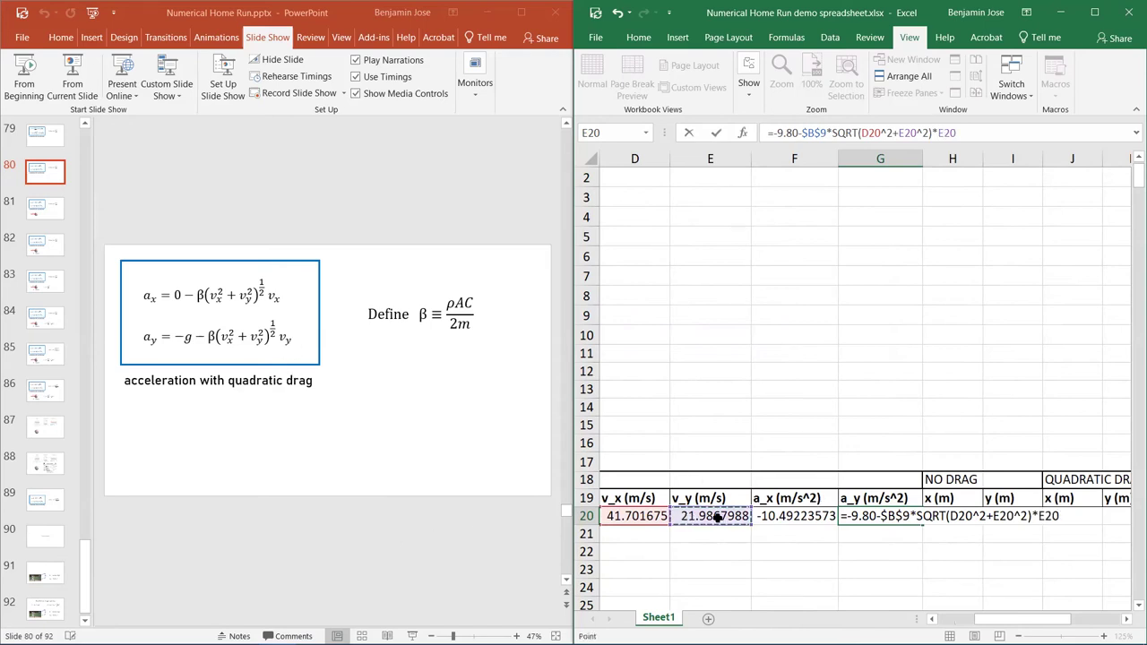
pyautogui.press('Return')
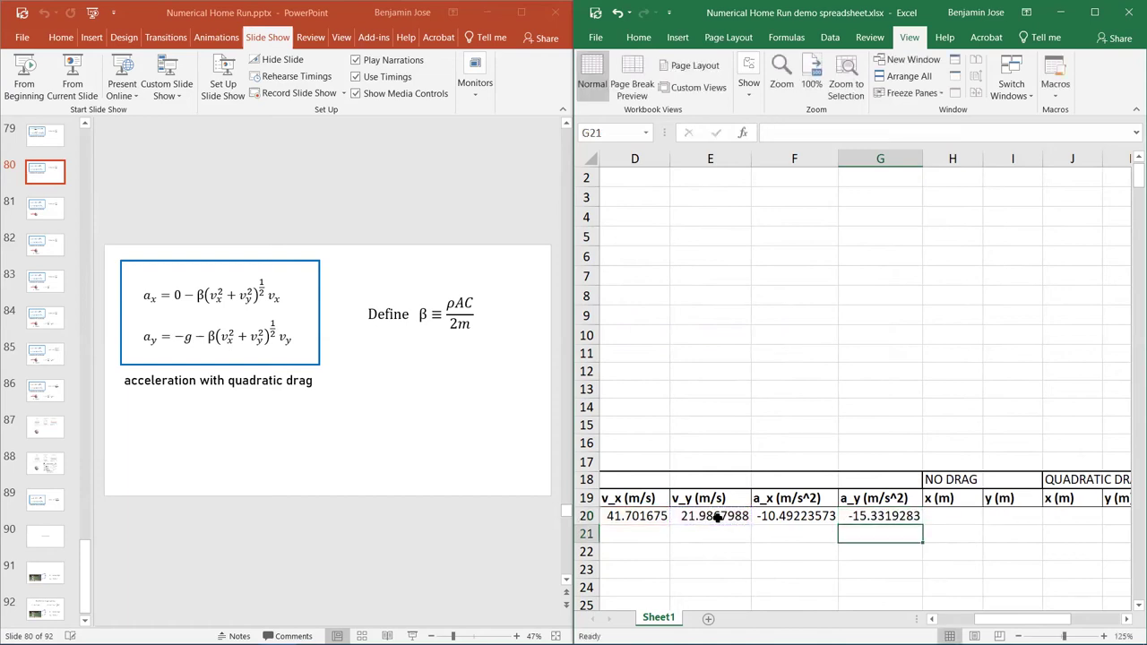
# Step: Review the a_y formula in cell G20 and the initial-row values of the quadratic drag table
pyautogui.hscroll(-2, 863, 535)
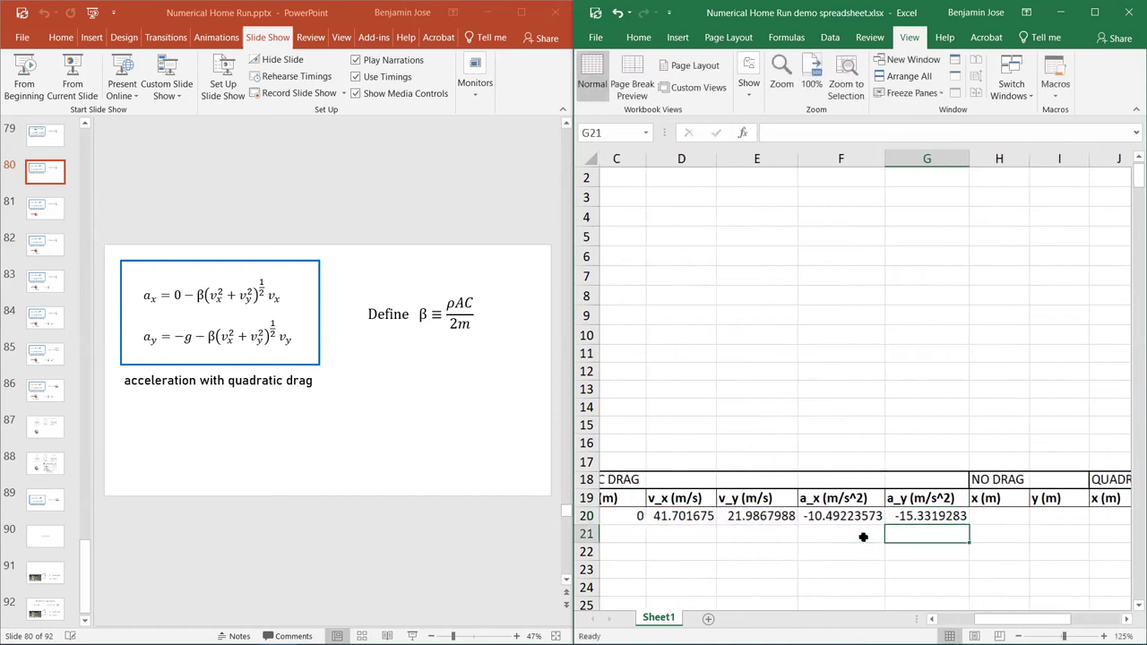
pyautogui.click(965, 517)
pyautogui.hscroll(-1, 965, 517)
pyautogui.hscroll(1, 965, 517)
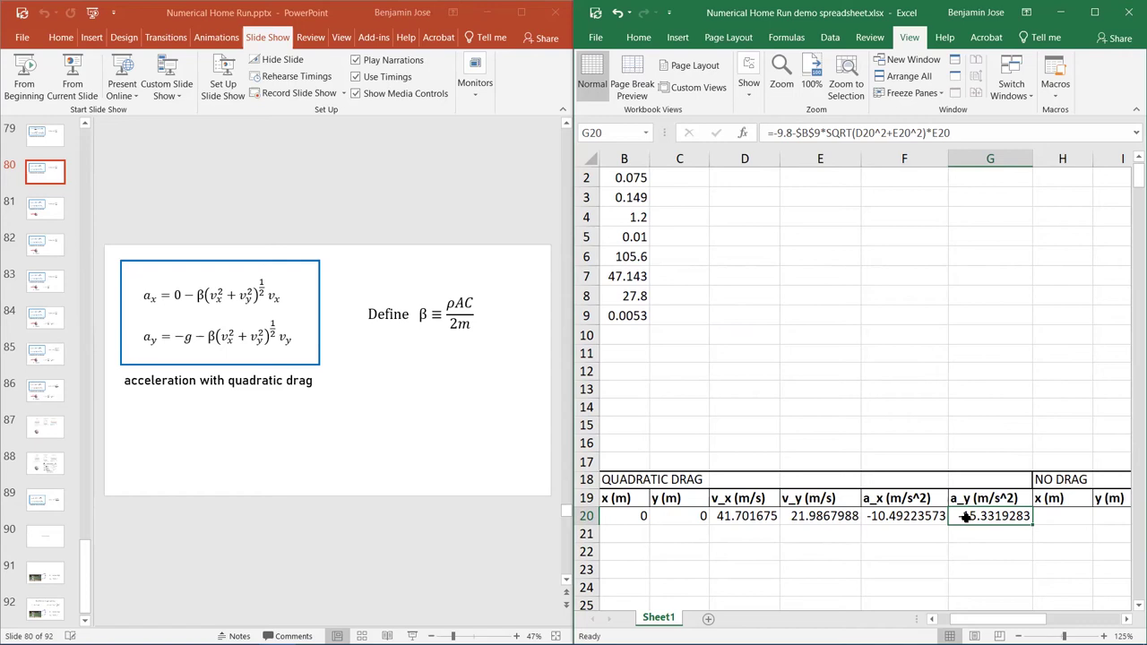
pyautogui.hscroll(-2, 902, 539)
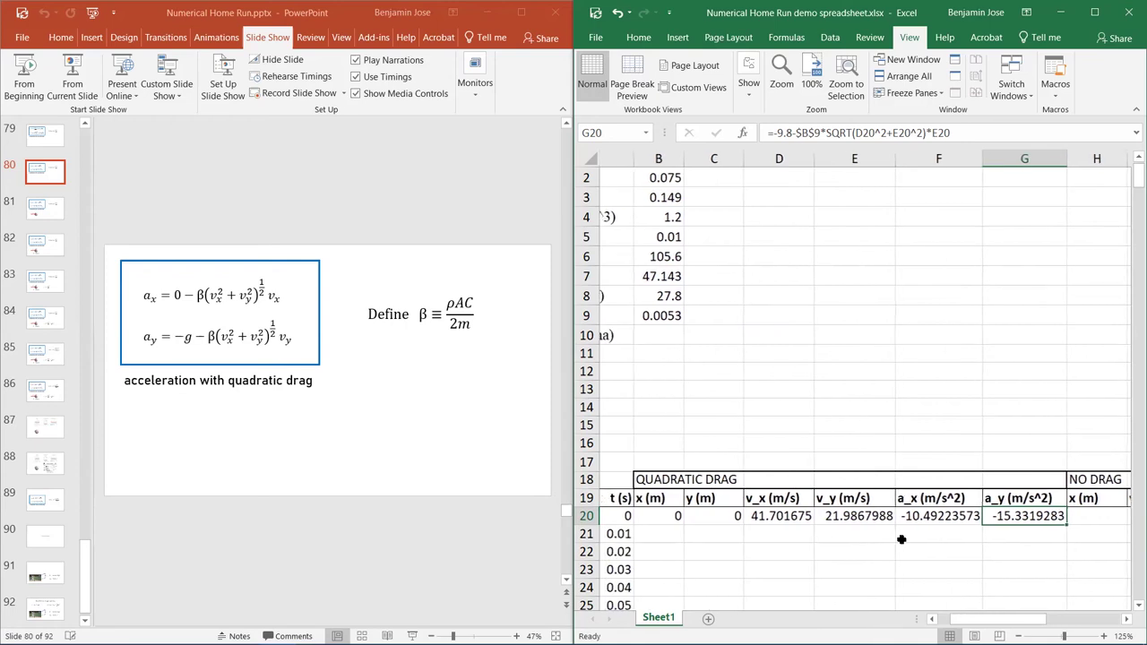
pyautogui.hscroll(2, 902, 539)
pyautogui.hscroll(-2, 902, 539)
pyautogui.scroll(-1, 902, 540)
pyautogui.hscroll(2, 902, 539)
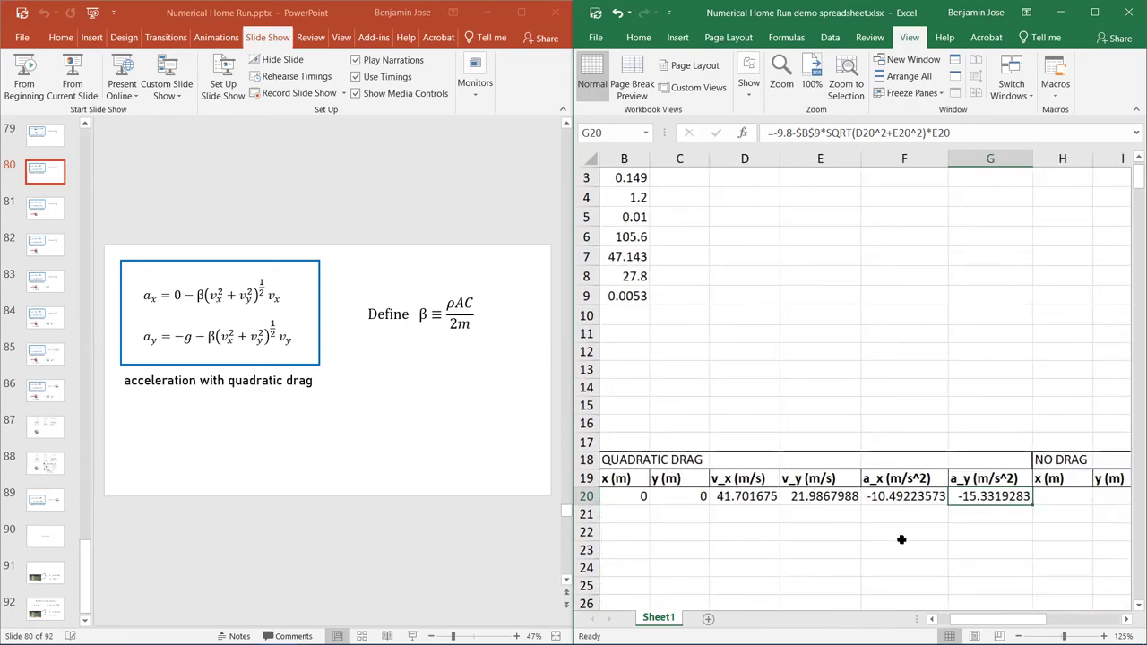
# Step: Switch to the PowerPoint presentation and go back to slide 76 with the quadratic drag acceleration equations
pyautogui.click(620, 513)
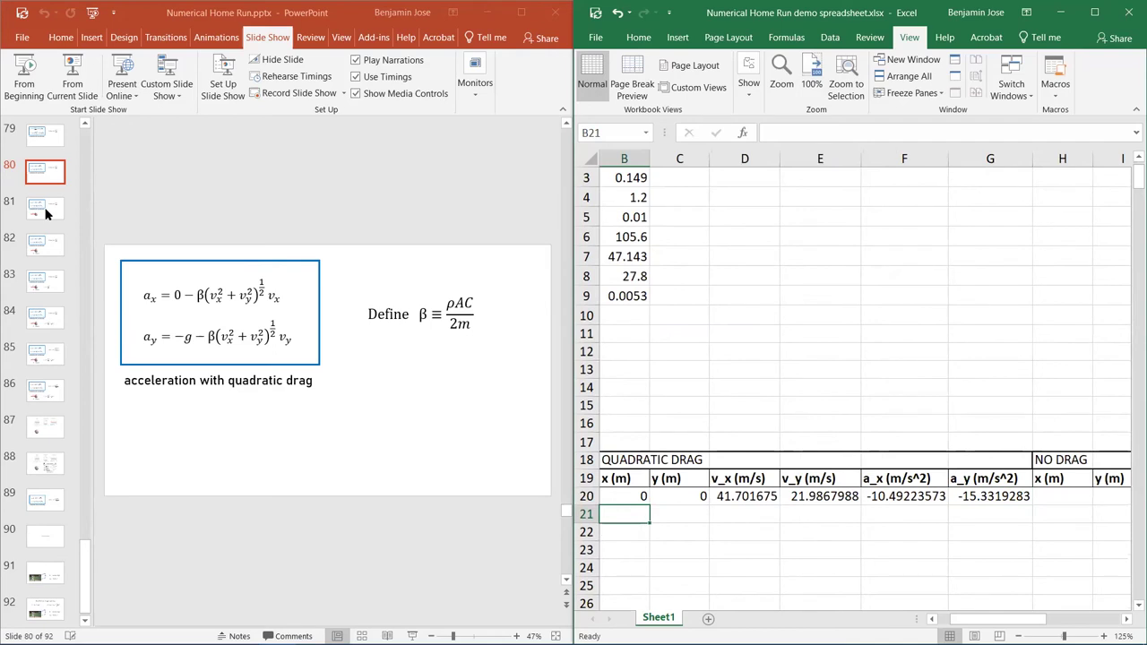
pyautogui.click(36, 145)
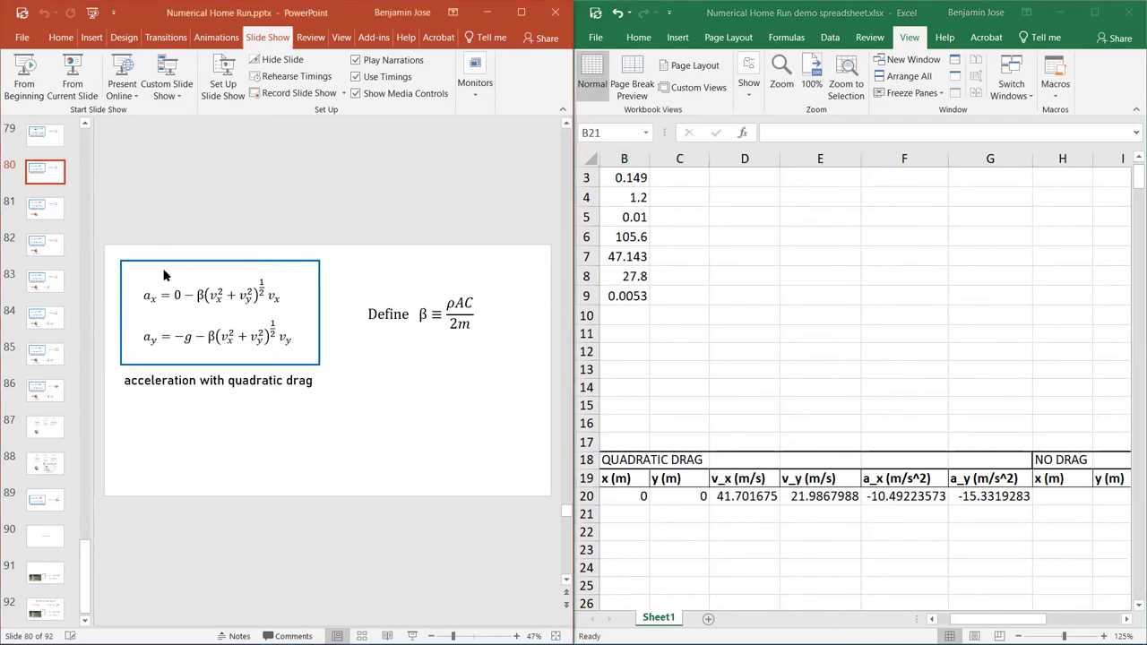
pyautogui.click(47, 139)
pyautogui.scroll(3, 45, 167)
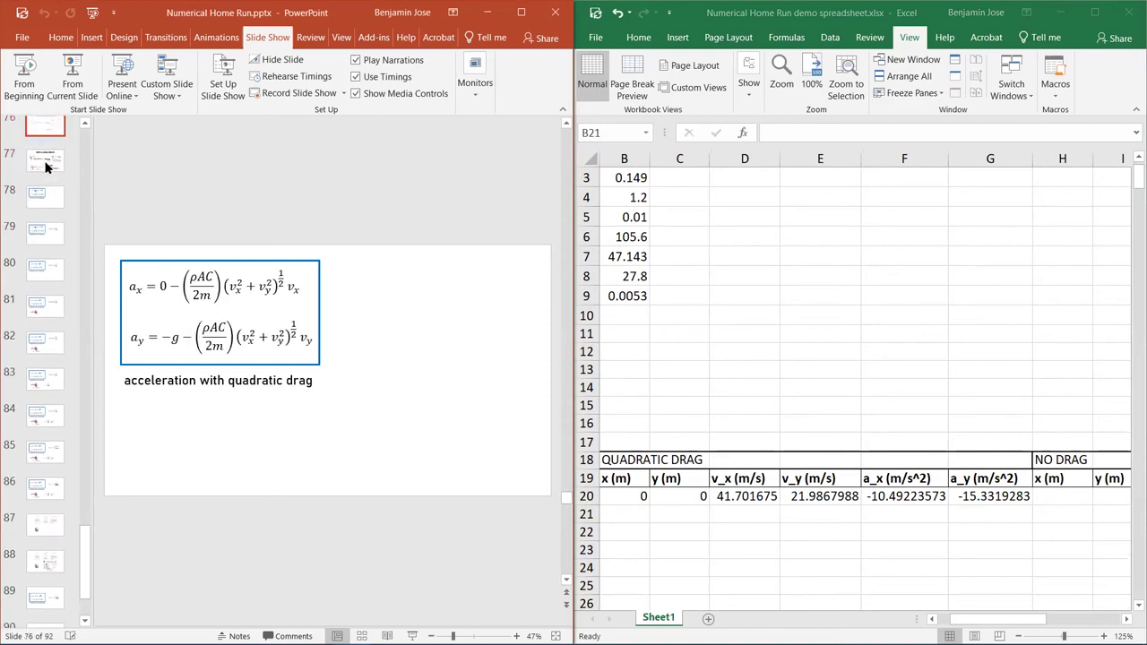
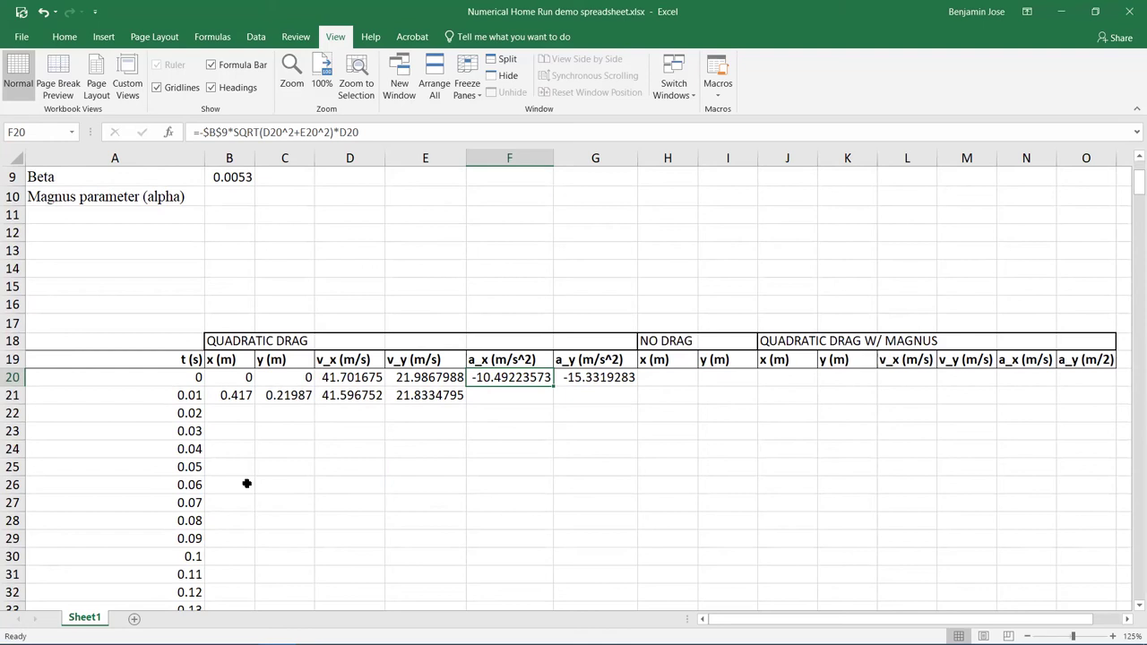
# Step: Fill the x formula =B20+D20*$B$5 from B21 and the y formula =C20+E20*$B$5 from C21 down alongside the time values
pyautogui.click(238, 395)
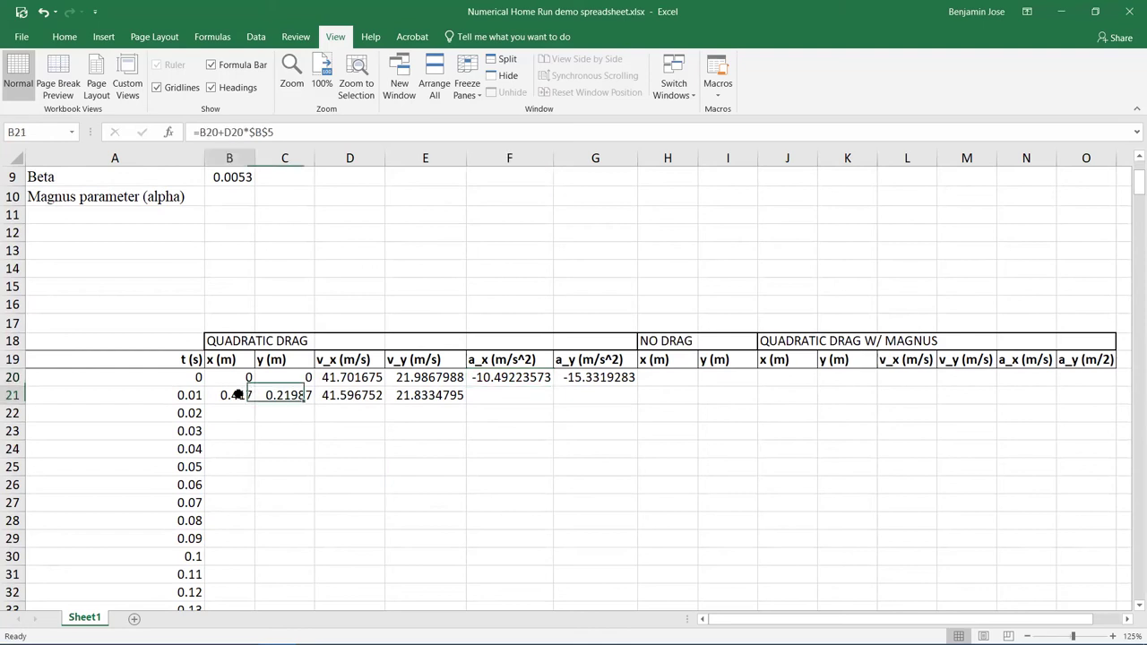
pyautogui.doubleClick(253, 402)
pyautogui.scroll(-1, 275, 428)
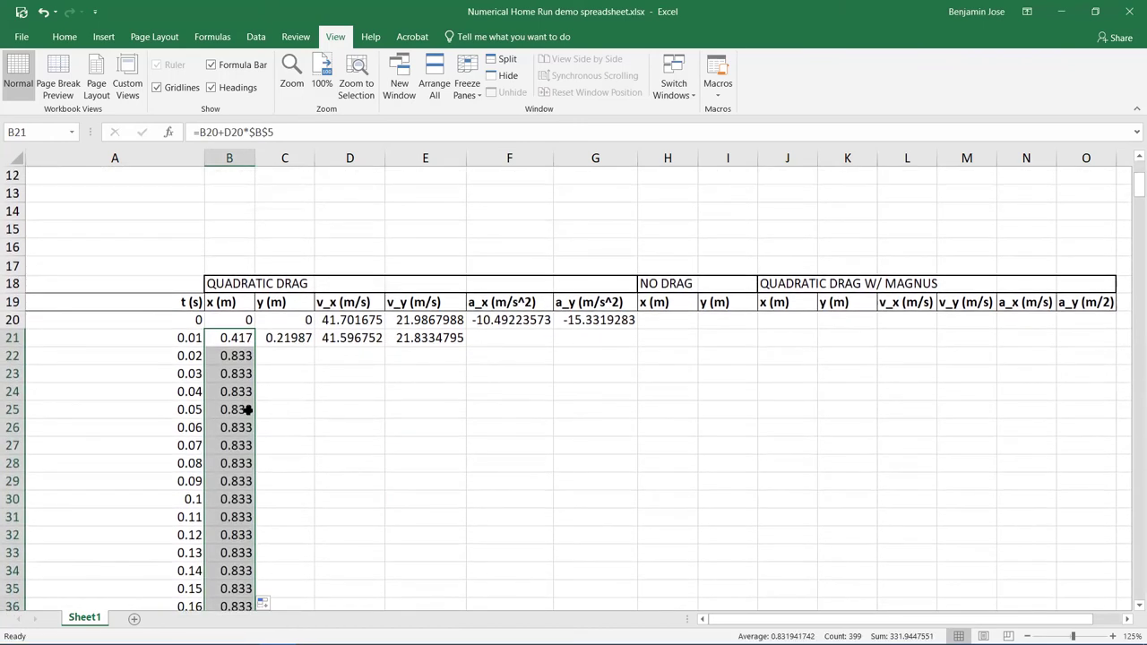
pyautogui.click(302, 335)
pyautogui.doubleClick(314, 345)
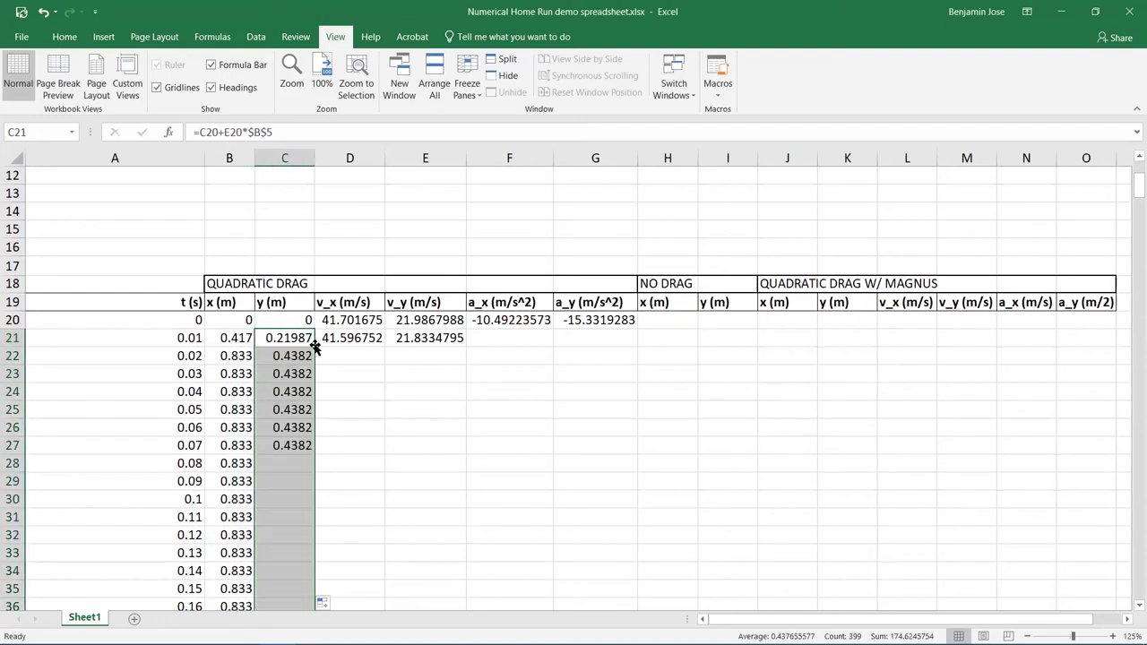
# Step: Fill the v_x formula =D20+F20*$B$5 from D21 and the v_y formula =E20+G20*$B$5 from E21 down alongside the time values
pyautogui.click(336, 340)
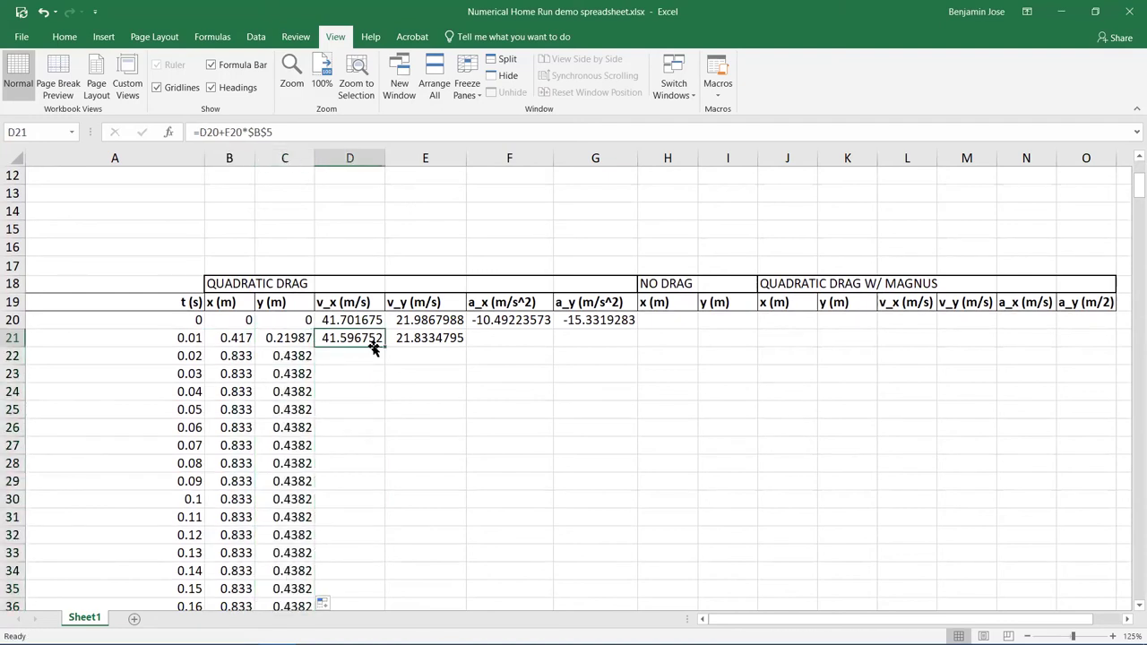
pyautogui.doubleClick(384, 345)
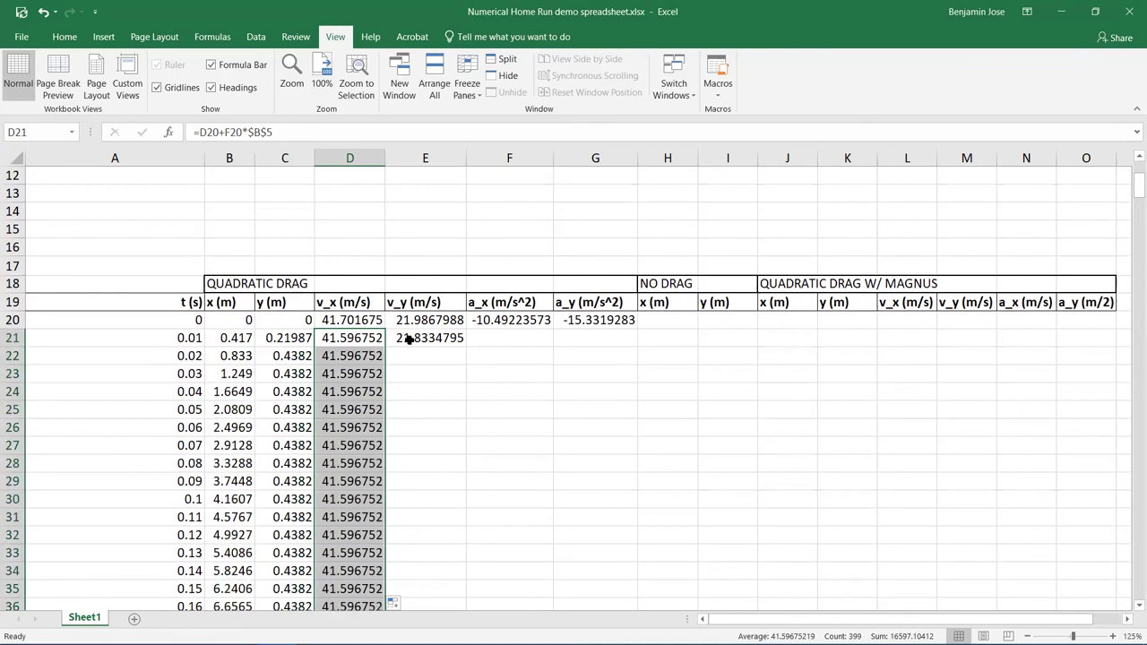
pyautogui.click(409, 337)
pyautogui.doubleClick(466, 346)
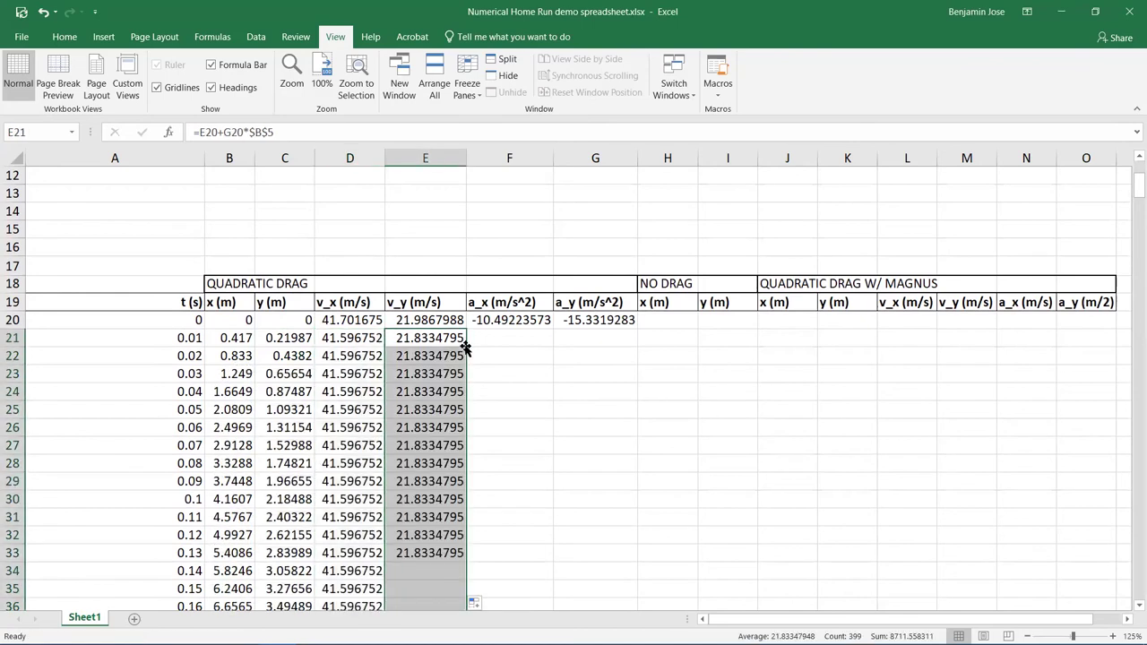
# Step: Fill the quadratic drag a_x formula from F20 and the a_y formula from G20 down through all the time rows
pyautogui.click(497, 341)
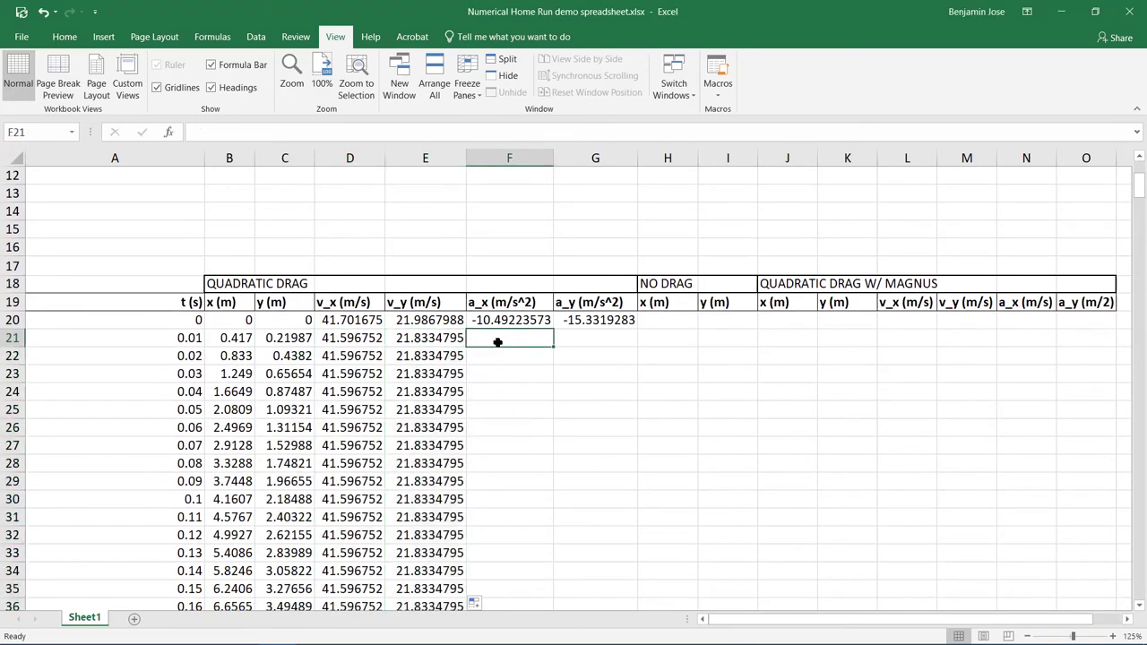
pyautogui.click(498, 320)
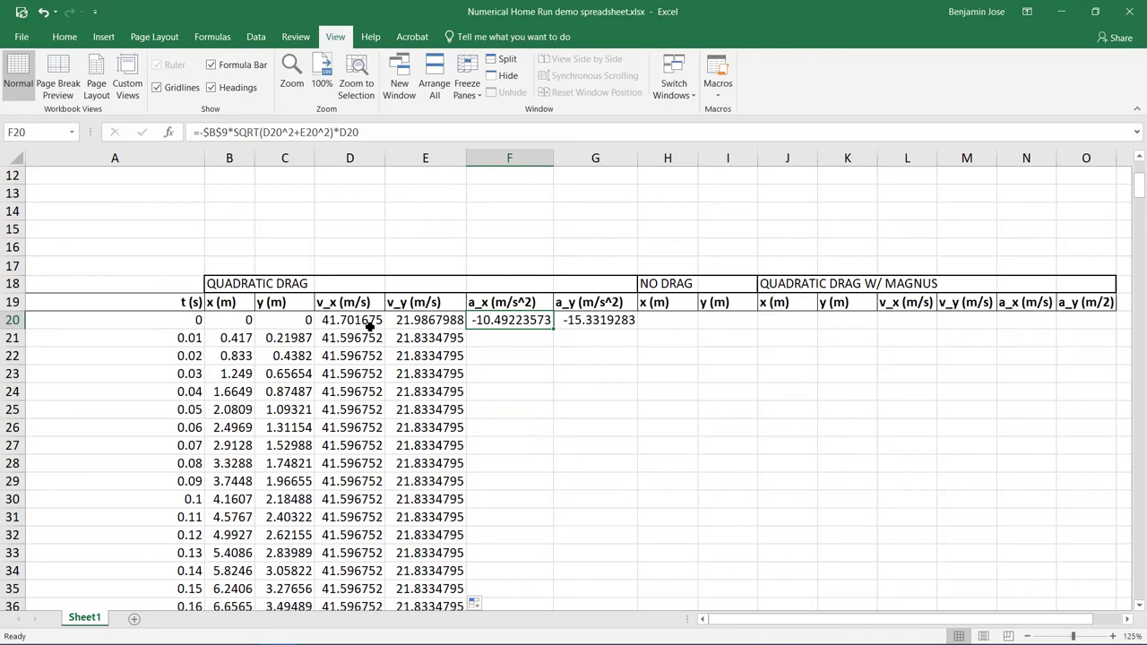
pyautogui.doubleClick(553, 327)
pyautogui.click(583, 320)
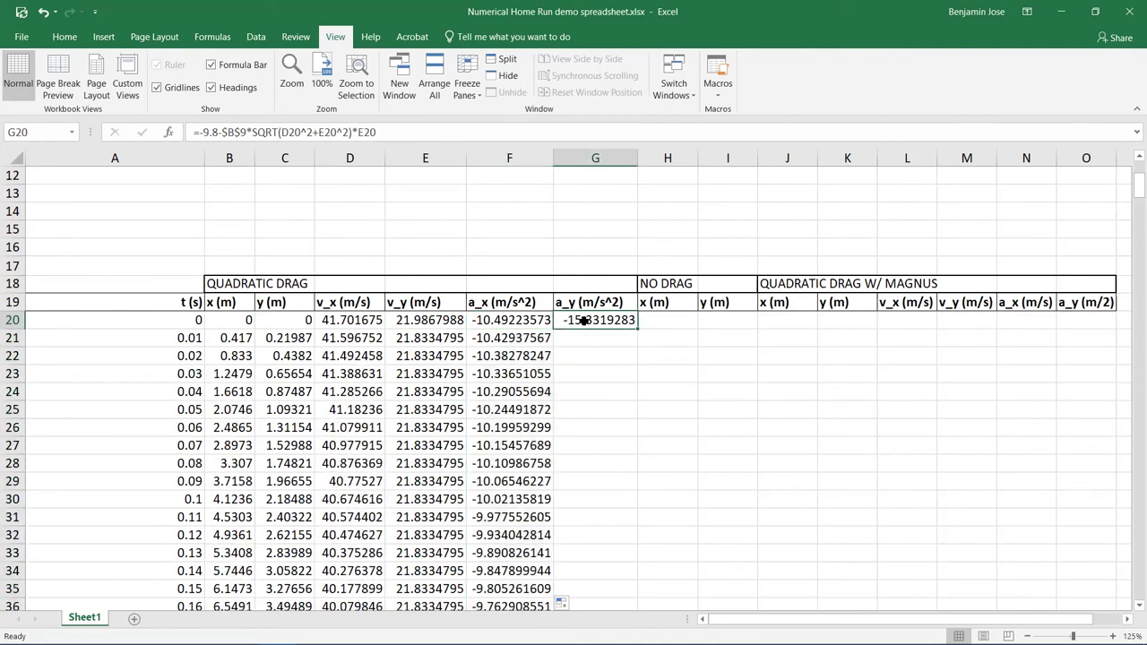
pyautogui.doubleClick(639, 331)
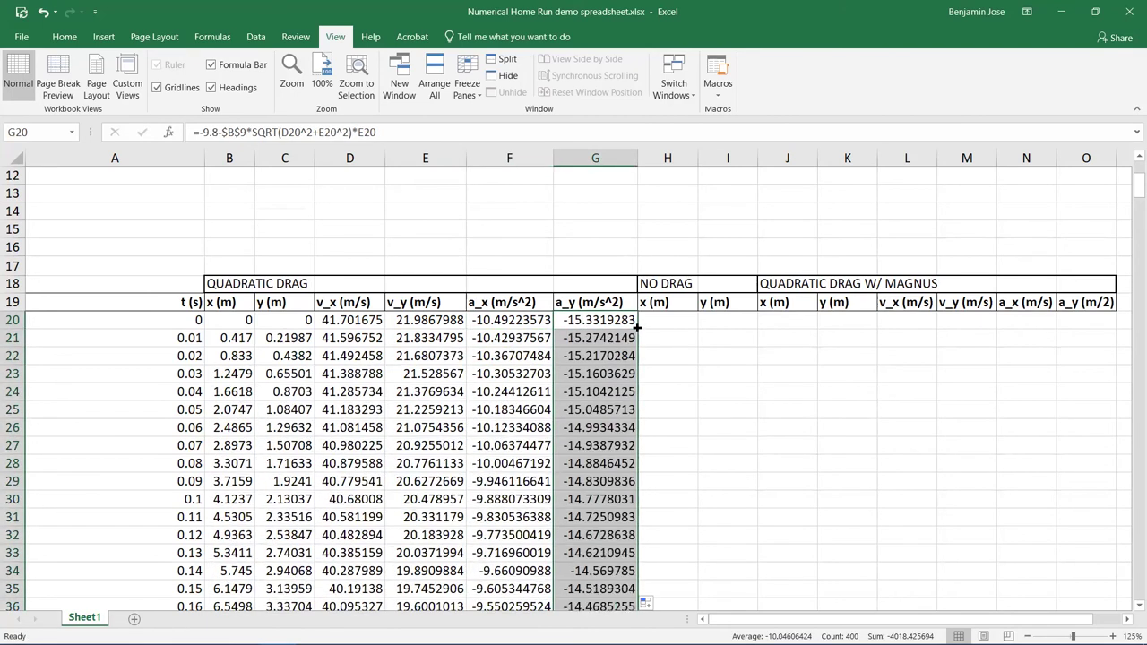
# Step: Examine the filled a_x and a_y formulas, following the a_y column down past row 150 and back up to check its row references
pyautogui.scroll(-3, 530, 360)
pyautogui.scroll(2, 530, 363)
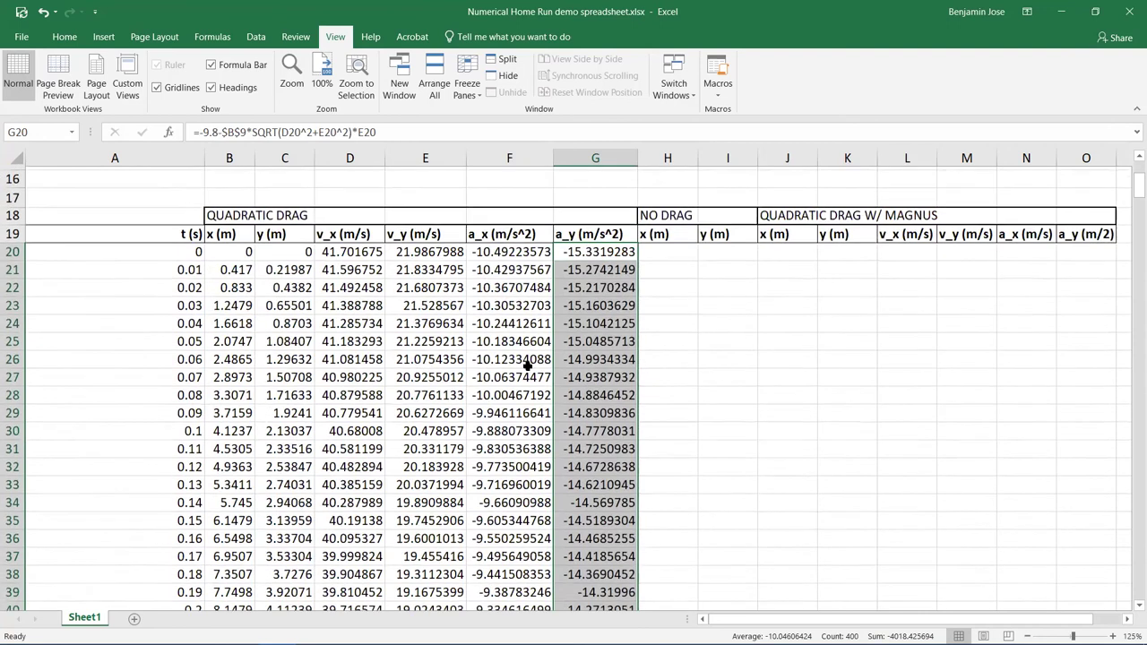
pyautogui.click(524, 368)
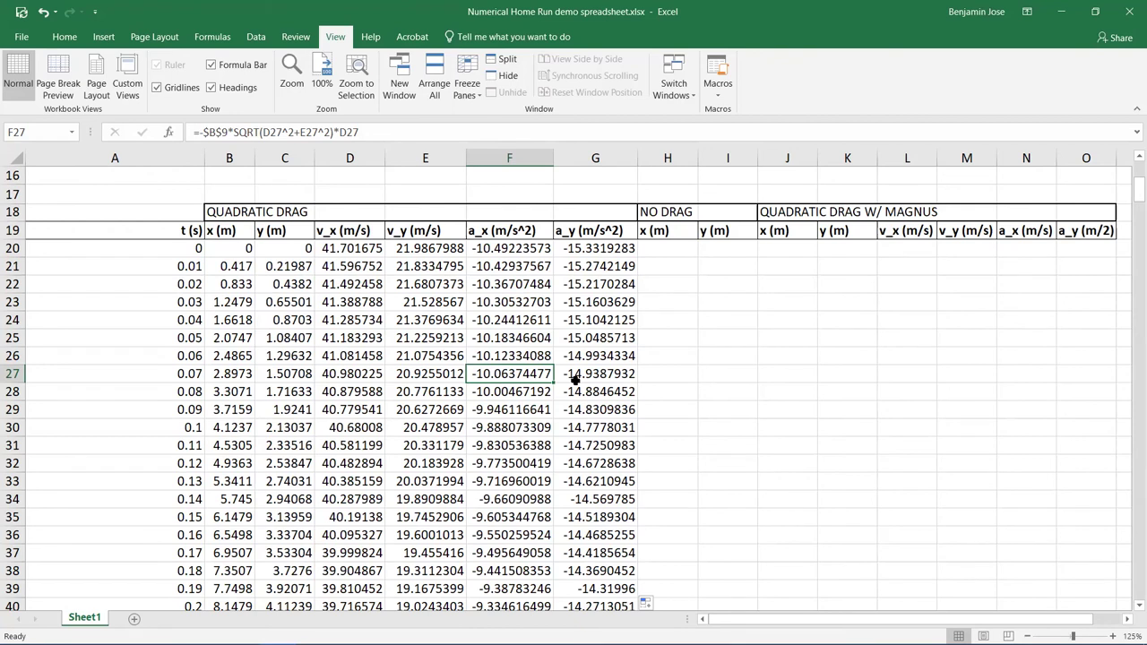
pyautogui.click(593, 336)
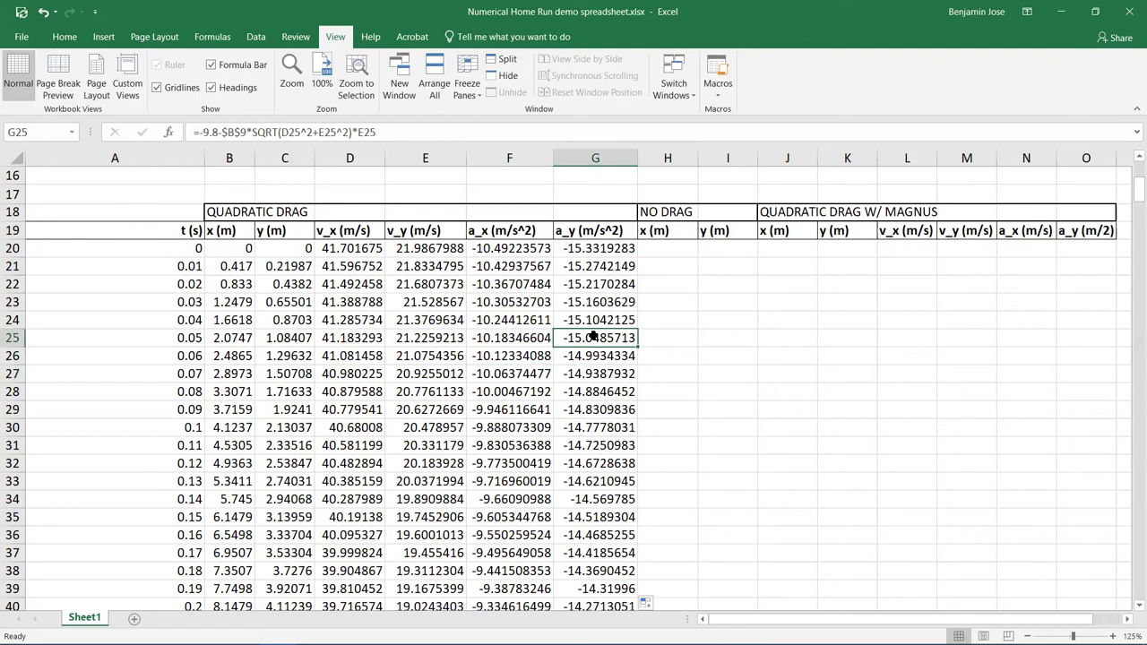
pyautogui.press('Down')
pyautogui.press('Down')
pyautogui.press('Down')
pyautogui.press('Down')
pyautogui.press('Down')
pyautogui.press('Down')
pyautogui.press('Down')
pyautogui.press('Down')
pyautogui.press('Down')
pyautogui.press('Down')
pyautogui.press('Down')
pyautogui.press('Down')
pyautogui.press('Down')
pyautogui.press('Down')
pyautogui.press('Down')
pyautogui.press('Down')
pyautogui.press('Down')
pyautogui.press('Down')
pyautogui.press('Down')
pyautogui.press('Down')
pyautogui.press('Down')
pyautogui.press('Down')
pyautogui.press('Down')
pyautogui.press('Down')
pyautogui.press('Down')
pyautogui.press('Down')
pyautogui.press('Down')
pyautogui.press('Down')
pyautogui.press('Down')
pyautogui.press('Down')
pyautogui.press('Down')
pyautogui.press('Down')
pyautogui.press('Down')
pyautogui.press('Down')
pyautogui.press('Down')
pyautogui.press('Down')
pyautogui.press('Down')
pyautogui.press('Down')
pyautogui.press('Down')
pyautogui.press('Down')
pyautogui.press('Down')
pyautogui.press('Down')
pyautogui.press('Down')
pyautogui.press('Down')
pyautogui.press('Down')
pyautogui.press('Down')
pyautogui.press('Down')
pyautogui.press('Down')
pyautogui.press('Down')
pyautogui.press('Down')
pyautogui.press('Down')
pyautogui.press('Down')
pyautogui.press('Down')
pyautogui.press('Down')
pyautogui.press('Down')
pyautogui.press('Down')
pyautogui.press('Down')
pyautogui.press('Down')
pyautogui.press('Down')
pyautogui.press('Down')
pyautogui.press('Down')
pyautogui.press('Down')
pyautogui.press('Down')
pyautogui.press('Down')
pyautogui.press('Down')
pyautogui.press('Down')
pyautogui.press('Down')
pyautogui.press('Down')
pyautogui.press('Down')
pyautogui.press('Down')
pyautogui.press('Down')
pyautogui.press('Down')
pyautogui.press('Down')
pyautogui.press('Down')
pyautogui.press('Down')
pyautogui.press('Down')
pyautogui.press('Down')
pyautogui.press('Down')
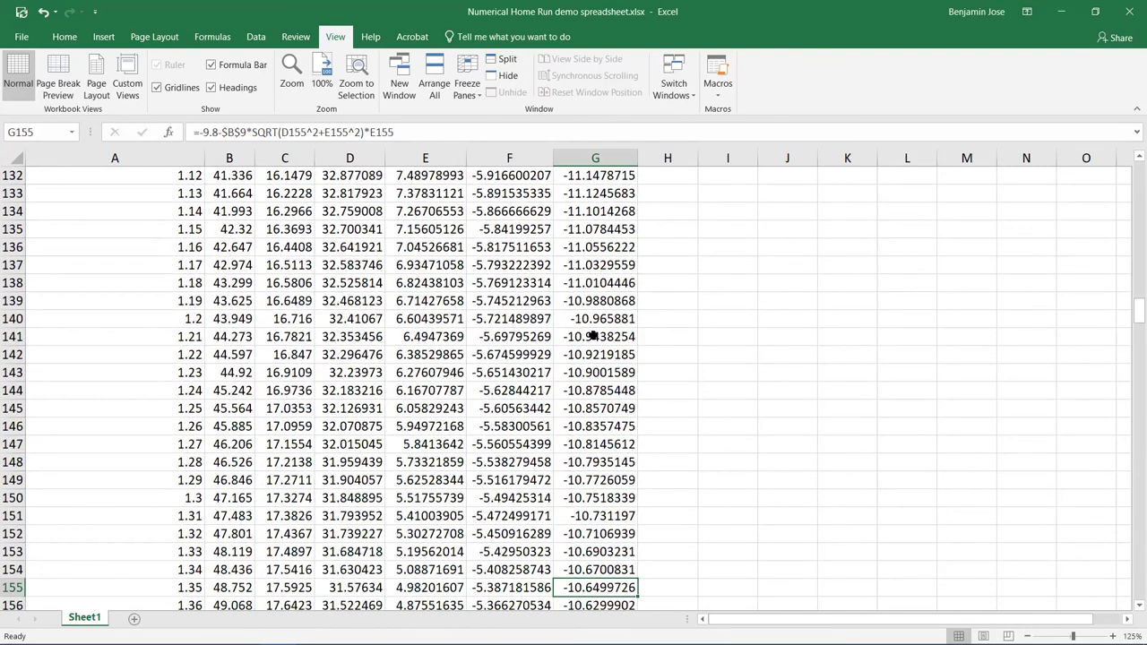
pyautogui.press('Up')
pyautogui.press('Up')
pyautogui.press('Up')
pyautogui.press('Up')
pyautogui.press('Up')
pyautogui.press('Up')
pyautogui.press('Up')
pyautogui.press('Up')
pyautogui.press('Up')
pyautogui.press('Up')
pyautogui.press('Up')
pyautogui.press('Up')
pyautogui.press('Up')
pyautogui.press('Up')
pyautogui.press('Up')
pyautogui.press('Up')
pyautogui.press('Up')
pyautogui.press('Up')
pyautogui.press('Up')
pyautogui.press('Up')
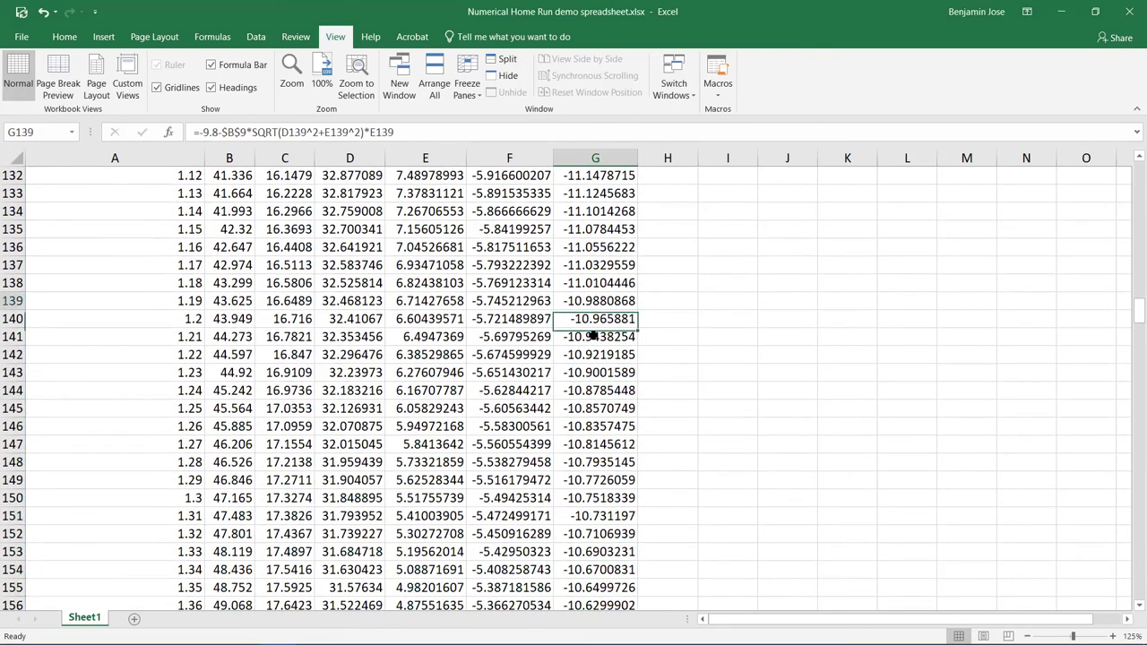
pyautogui.press('Up')
pyautogui.press('Up')
pyautogui.press('Up')
pyautogui.press('Up')
pyautogui.press('Up')
pyautogui.press('Up')
pyautogui.press('Up')
pyautogui.press('Up')
pyautogui.press('Up')
pyautogui.press('Up')
pyautogui.press('Up')
pyautogui.press('Up')
pyautogui.press('Up')
pyautogui.press('Up')
pyautogui.press('Up')
pyautogui.press('Up')
pyautogui.press('Up')
pyautogui.press('Up')
pyautogui.press('Up')
pyautogui.press('Up')
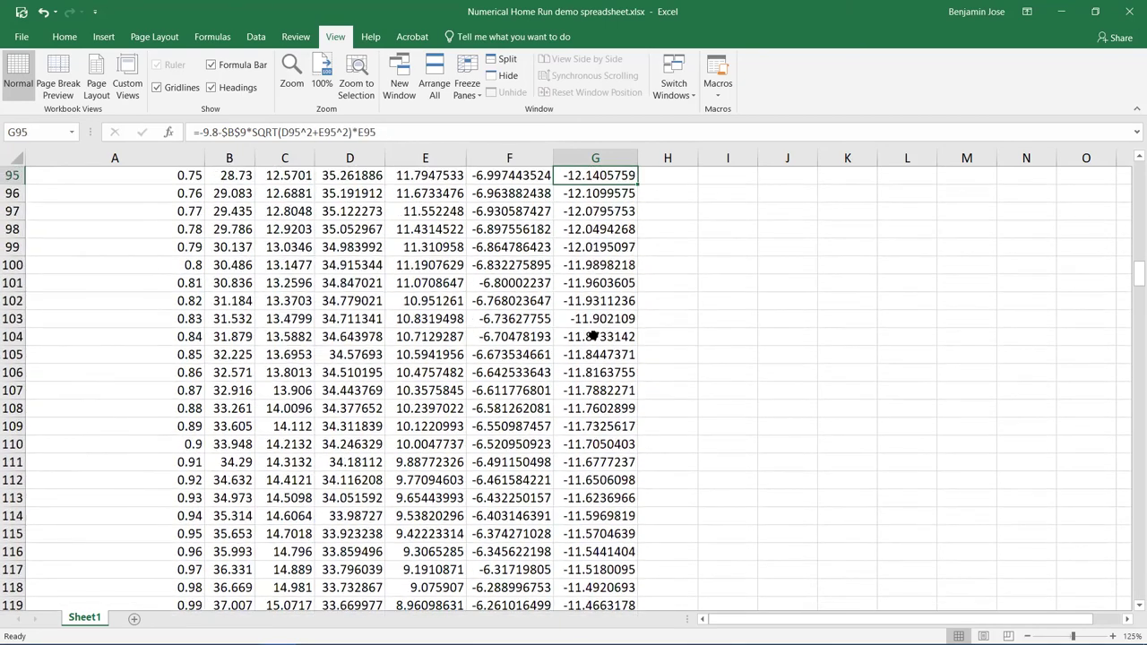
pyautogui.press('Up')
pyautogui.press('Up')
pyautogui.press('Up')
pyautogui.press('Up')
pyautogui.press('Up')
pyautogui.press('Up')
pyautogui.press('Up')
pyautogui.press('Up')
pyautogui.press('Up')
pyautogui.press('Up')
pyautogui.press('Up')
pyautogui.press('Up')
pyautogui.press('Up')
pyautogui.press('Up')
pyautogui.press('Up')
pyautogui.press('Up')
pyautogui.press('Up')
pyautogui.press('Up')
pyautogui.press('Up')
pyautogui.press('Up')
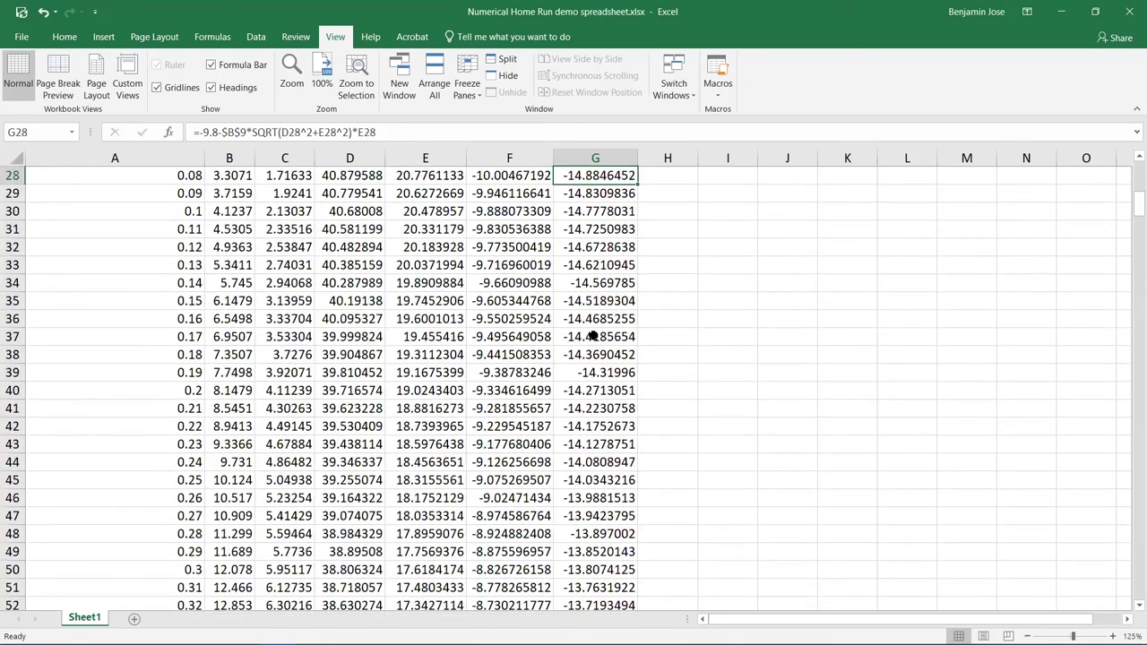
# Step: Check the remaining a_y formulas back up to the first time rows of the quadratic drag table
pyautogui.press('Up')
pyautogui.press('Up')
pyautogui.press('Up')
pyautogui.press('Up')
pyautogui.press('Up')
pyautogui.press('Up')
pyautogui.press('Up')
pyautogui.press('Up')
pyautogui.press('Up')
pyautogui.press('Up')
pyautogui.press('Up')
pyautogui.press('Up')
pyautogui.press('Up')
pyautogui.press('Up')
pyautogui.press('Up')
pyautogui.press('Up')
pyautogui.press('Up')
pyautogui.press('Up')
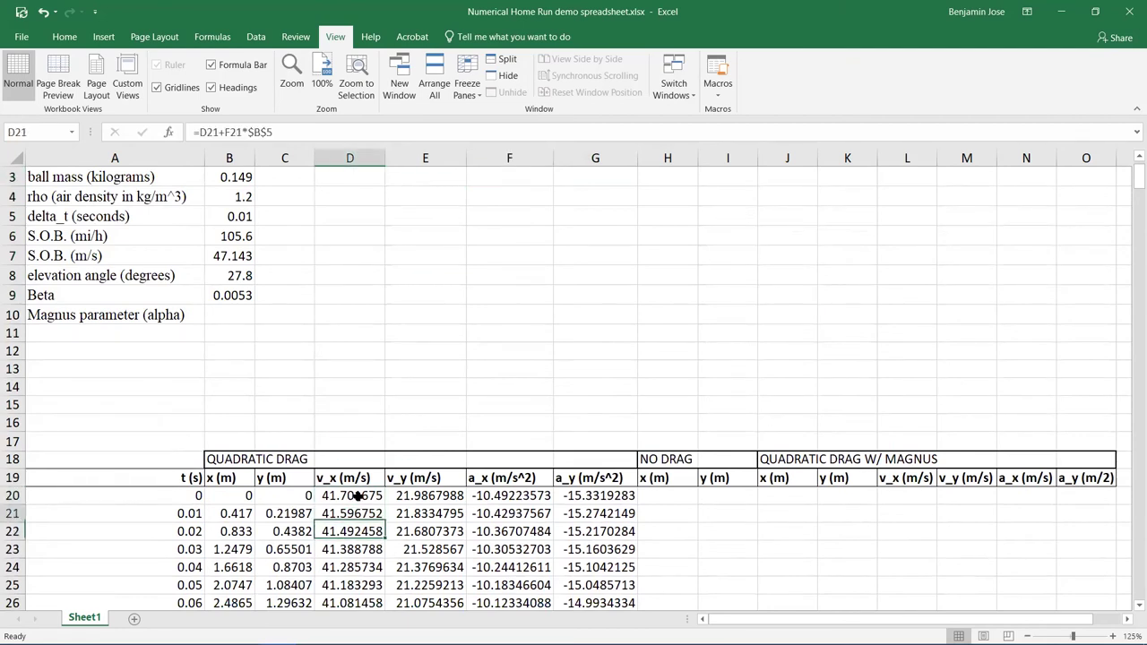
# Step: Examine the filled v_x formulas from row 22 down past row 100 and back up, checking their row references and the fixed $B$5 time step
pyautogui.press('Down')
pyautogui.press('Down')
pyautogui.press('Down')
pyautogui.press('Down')
pyautogui.press('Down')
pyautogui.press('Down')
pyautogui.press('Down')
pyautogui.press('Down')
pyautogui.press('Down')
pyautogui.press('Down')
pyautogui.press('Down')
pyautogui.press('Down')
pyautogui.press('Down')
pyautogui.press('Down')
pyautogui.press('Down')
pyautogui.press('Down')
pyautogui.press('Down')
pyautogui.press('Down')
pyautogui.press('Down')
pyautogui.press('Down')
pyautogui.press('Down')
pyautogui.press('Down')
pyautogui.press('Down')
pyautogui.press('Down')
pyautogui.press('Down')
pyautogui.press('Down')
pyautogui.press('Down')
pyautogui.press('Down')
pyautogui.press('Down')
pyautogui.press('Down')
pyautogui.press('Down')
pyautogui.press('Down')
pyautogui.press('Down')
pyautogui.press('Down')
pyautogui.press('Down')
pyautogui.press('Down')
pyautogui.press('Down')
pyautogui.press('Down')
pyautogui.press('Down')
pyautogui.press('Down')
pyautogui.press('Down')
pyautogui.press('Down')
pyautogui.press('Down')
pyautogui.press('Down')
pyautogui.press('Down')
pyautogui.press('Down')
pyautogui.press('Down')
pyautogui.press('Down')
pyautogui.press('Down')
pyautogui.press('Down')
pyautogui.press('Down')
pyautogui.press('Down')
pyautogui.press('Down')
pyautogui.press('Down')
pyautogui.press('Down')
pyautogui.press('Down')
pyautogui.press('Down')
pyautogui.press('Down')
pyautogui.press('Down')
pyautogui.press('Down')
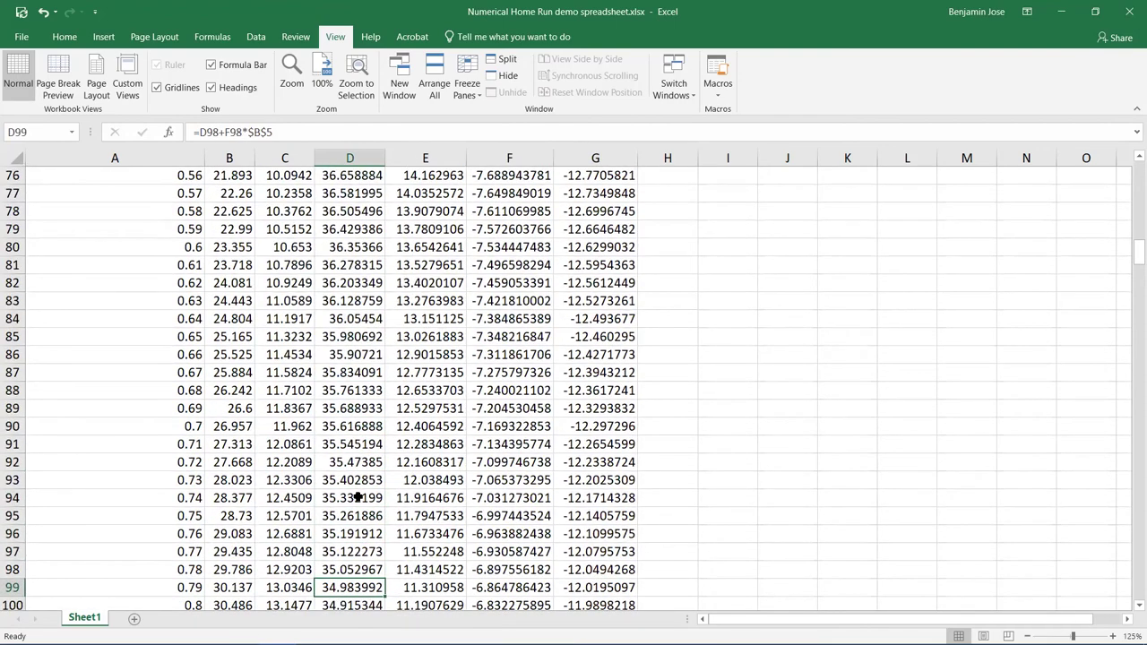
pyautogui.press('Down')
pyautogui.press('Down')
pyautogui.press('Down')
pyautogui.press('Down')
pyautogui.press('Down')
pyautogui.press('Down')
pyautogui.press('Down')
pyautogui.press('Down')
pyautogui.press('Down')
pyautogui.press('Down')
pyautogui.press('Down')
pyautogui.press('Down')
pyautogui.press('Down')
pyautogui.press('Down')
pyautogui.press('Up')
pyautogui.press('Up')
pyautogui.press('Up')
pyautogui.press('Up')
pyautogui.press('Up')
pyautogui.press('Up')
pyautogui.press('Up')
pyautogui.press('Up')
pyautogui.press('Up')
pyautogui.press('Up')
pyautogui.press('Up')
pyautogui.press('Up')
pyautogui.press('Up')
pyautogui.press('Up')
pyautogui.press('Up')
pyautogui.press('Up')
pyautogui.press('Up')
pyautogui.press('Up')
pyautogui.press('Up')
pyautogui.press('Up')
pyautogui.press('Up')
pyautogui.press('Up')
pyautogui.press('Up')
pyautogui.press('Up')
pyautogui.press('Up')
pyautogui.press('Up')
pyautogui.press('Up')
pyautogui.press('Up')
pyautogui.press('Up')
pyautogui.press('Up')
pyautogui.press('Up')
pyautogui.press('Up')
pyautogui.press('Up')
pyautogui.press('Up')
pyautogui.press('Up')
pyautogui.press('Up')
pyautogui.press('Up')
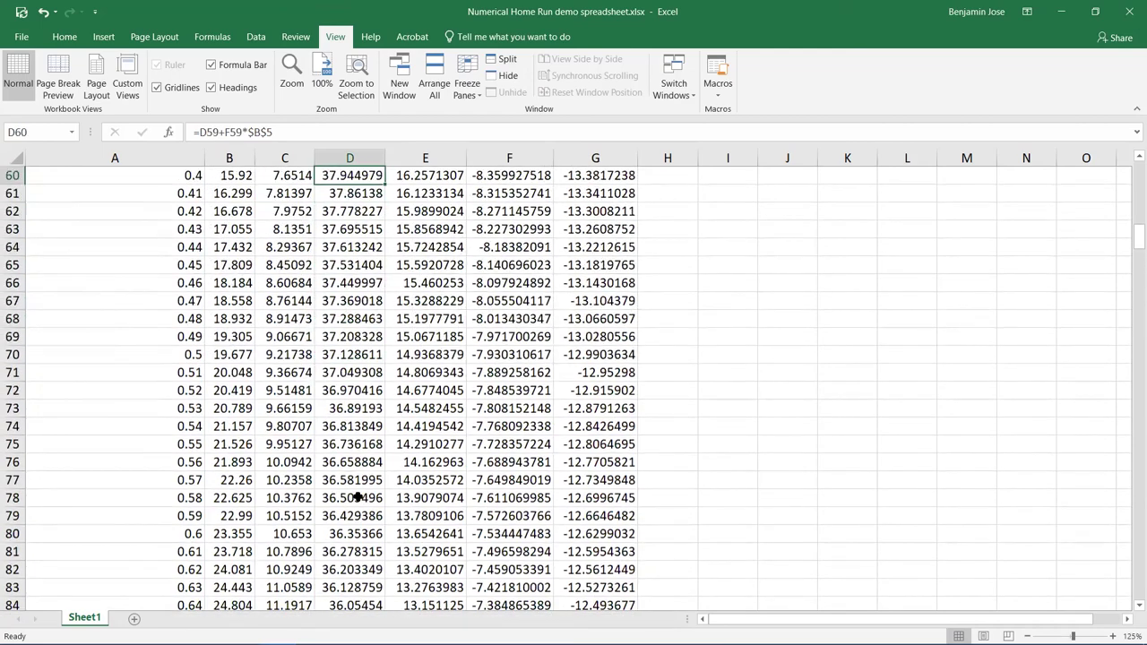
pyautogui.press('Up')
pyautogui.press('Up')
pyautogui.press('Up')
pyautogui.press('Up')
pyautogui.press('Up')
pyautogui.press('Up')
pyautogui.press('Up')
pyautogui.press('Up')
pyautogui.press('Up')
pyautogui.press('Up')
pyautogui.press('Up')
pyautogui.press('Up')
pyautogui.press('Up')
pyautogui.press('Up')
pyautogui.press('Up')
pyautogui.press('Up')
pyautogui.press('Up')
pyautogui.press('Up')
pyautogui.press('Up')
pyautogui.press('Up')
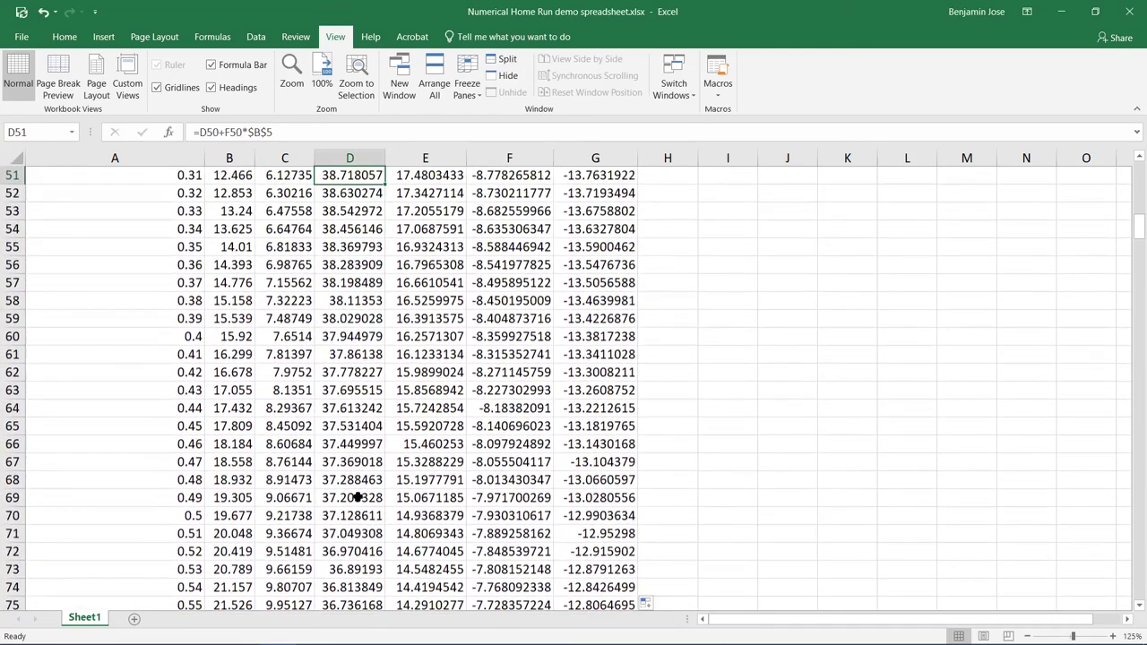
# Step: Check the remaining v_x formulas from row 51 back up to the first time rows of the quadratic drag table
pyautogui.press('Up')
pyautogui.press('Up')
pyautogui.press('Up')
pyautogui.press('Up')
pyautogui.press('Up')
pyautogui.press('Up')
pyautogui.press('Up')
pyautogui.press('Up')
pyautogui.press('Up')
pyautogui.press('Up')
pyautogui.press('Up')
pyautogui.press('Up')
pyautogui.press('Up')
pyautogui.press('Up')
pyautogui.press('Up')
pyautogui.press('Up')
pyautogui.press('Up')
pyautogui.press('Up')
pyautogui.press('Up')
pyautogui.press('Up')
# Step: Examine the filled y-position formulas from row 26 down past row 270 and back up, checking their row references and the fixed $B$5 time step
pyautogui.press('Left')
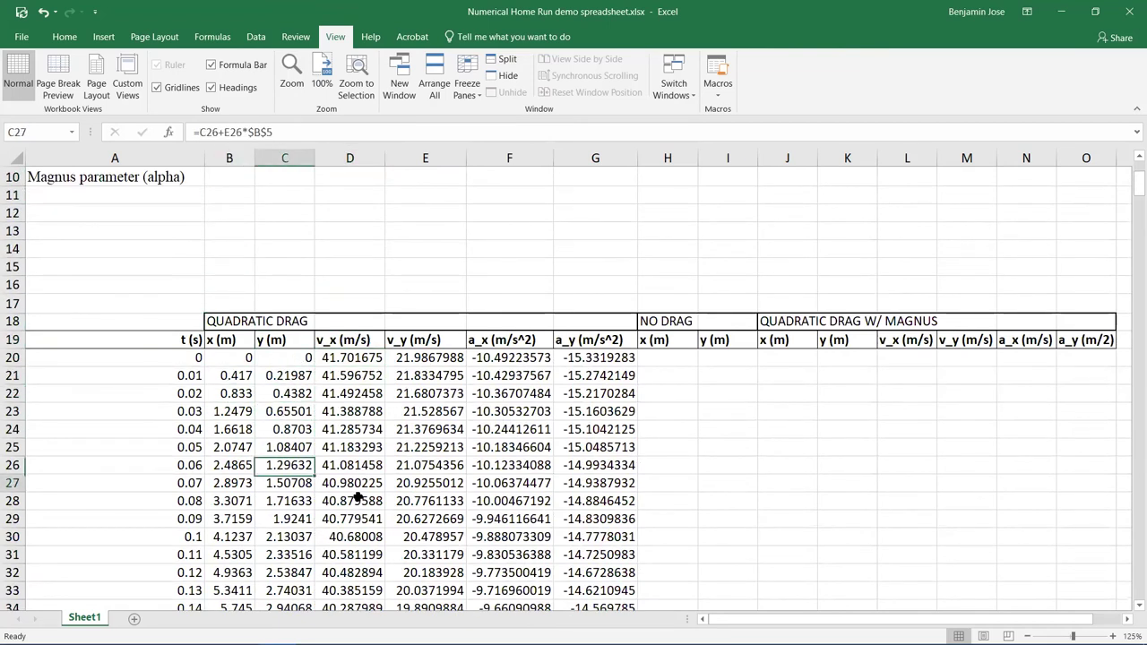
pyautogui.press('Down')
pyautogui.press('Down')
pyautogui.press('Down')
pyautogui.press('Down')
pyautogui.press('Down')
pyautogui.press('Down')
pyautogui.press('Down')
pyautogui.press('Down')
pyautogui.press('Down')
pyautogui.press('Down')
pyautogui.press('Down')
pyautogui.press('Down')
pyautogui.press('Down')
pyautogui.press('Down')
pyautogui.press('Down')
pyautogui.press('Down')
pyautogui.press('Down')
pyautogui.press('Down')
pyautogui.press('Down')
pyautogui.press('Down')
pyautogui.press('Down')
pyautogui.press('Down')
pyautogui.press('Down')
pyautogui.press('Down')
pyautogui.press('Down')
pyautogui.press('Down')
pyautogui.press('Down')
pyautogui.press('Down')
pyautogui.press('Down')
pyautogui.press('Down')
pyautogui.press('Down')
pyautogui.press('Down')
pyautogui.press('Down')
pyautogui.press('Down')
pyautogui.press('Down')
pyautogui.press('Down')
pyautogui.press('Down')
pyautogui.press('Down')
pyautogui.press('Down')
pyautogui.press('Down')
pyautogui.press('Down')
pyautogui.press('Down')
pyautogui.press('Down')
pyautogui.press('Down')
pyautogui.press('Down')
pyautogui.press('Down')
pyautogui.press('Down')
pyautogui.press('Down')
pyautogui.press('Down')
pyautogui.press('Down')
pyautogui.press('Down')
pyautogui.press('Down')
pyautogui.press('Down')
pyautogui.press('Down')
pyautogui.press('Down')
pyautogui.press('Down')
pyautogui.press('Down')
pyautogui.press('Down')
pyautogui.press('Down')
pyautogui.press('Down')
pyautogui.press('Down')
pyautogui.press('Down')
pyautogui.press('Down')
pyautogui.press('Down')
pyautogui.press('Down')
pyautogui.press('Down')
pyautogui.press('Down')
pyautogui.press('Down')
pyautogui.press('Down')
pyautogui.press('Down')
pyautogui.press('Down')
pyautogui.press('Down')
pyautogui.press('Down')
pyautogui.press('Down')
pyautogui.press('Down')
pyautogui.press('Down')
pyautogui.press('Down')
pyautogui.press('Down')
pyautogui.press('Down')
pyautogui.press('Down')
pyautogui.press('Down')
pyautogui.press('Down')
pyautogui.press('Down')
pyautogui.press('Down')
pyautogui.press('Down')
pyautogui.press('Down')
pyautogui.press('Down')
pyautogui.press('Down')
pyautogui.press('Down')
pyautogui.press('Down')
pyautogui.press('Down')
pyautogui.press('Down')
pyautogui.press('Down')
pyautogui.press('Down')
pyautogui.press('Down')
pyautogui.press('Down')
pyautogui.press('Down')
pyautogui.press('Down')
pyautogui.press('Down')
pyautogui.press('Down')
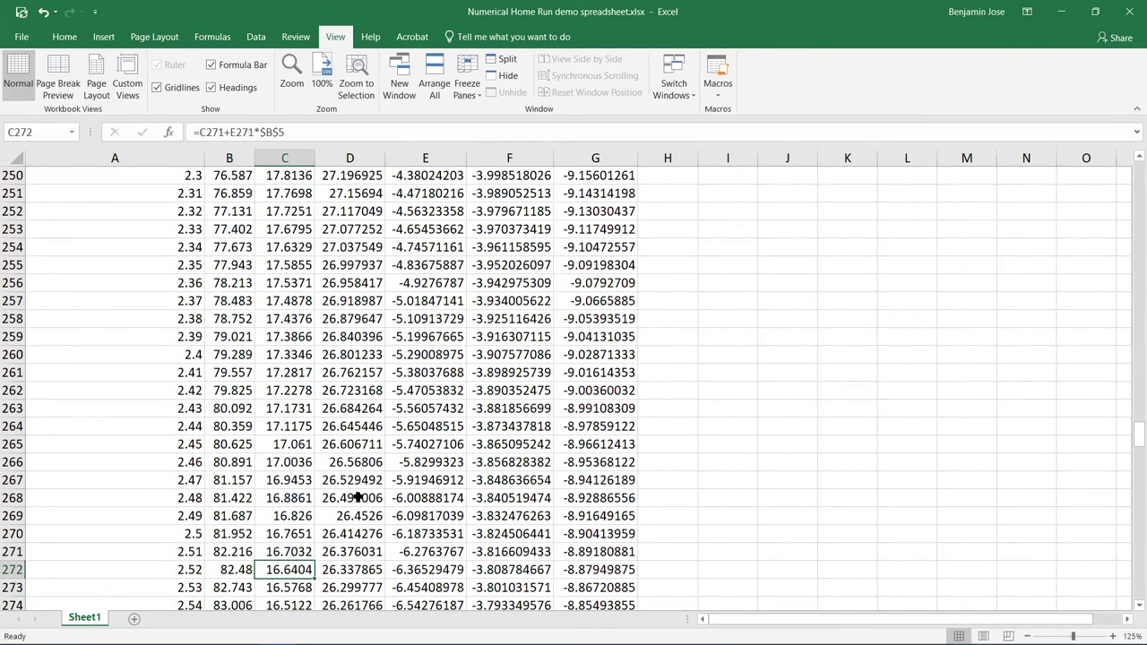
pyautogui.press('Up')
pyautogui.press('Up')
pyautogui.press('Up')
pyautogui.press('Up')
pyautogui.press('Up')
pyautogui.press('Up')
pyautogui.press('Up')
pyautogui.press('Up')
pyautogui.press('Up')
pyautogui.press('Up')
pyautogui.press('Up')
pyautogui.press('Up')
pyautogui.press('Up')
pyautogui.press('Up')
pyautogui.press('Up')
pyautogui.press('Up')
pyautogui.press('Up')
pyautogui.press('Up')
pyautogui.press('Up')
pyautogui.press('Up')
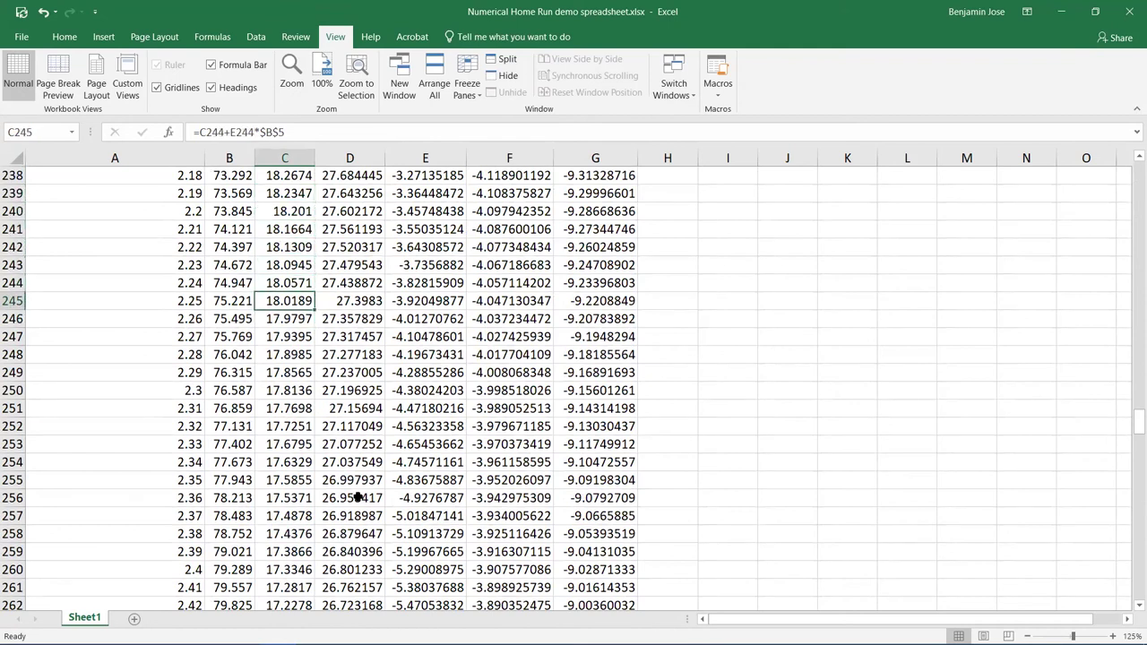
# Step: Follow the y positions from row 245 down to row 411 of the quadratic drag table, looking for the ball's return to ground level
pyautogui.press('Down')
pyautogui.press('Down')
pyautogui.press('Down')
pyautogui.press('Down')
pyautogui.press('Down')
pyautogui.press('Down')
pyautogui.press('Down')
pyautogui.press('Down')
pyautogui.press('Down')
pyautogui.press('Down')
pyautogui.press('Down')
pyautogui.press('Down')
pyautogui.press('Down')
pyautogui.press('Down')
pyautogui.press('Down')
pyautogui.press('Down')
pyautogui.press('Down')
pyautogui.press('Down')
pyautogui.press('Down')
pyautogui.press('Down')
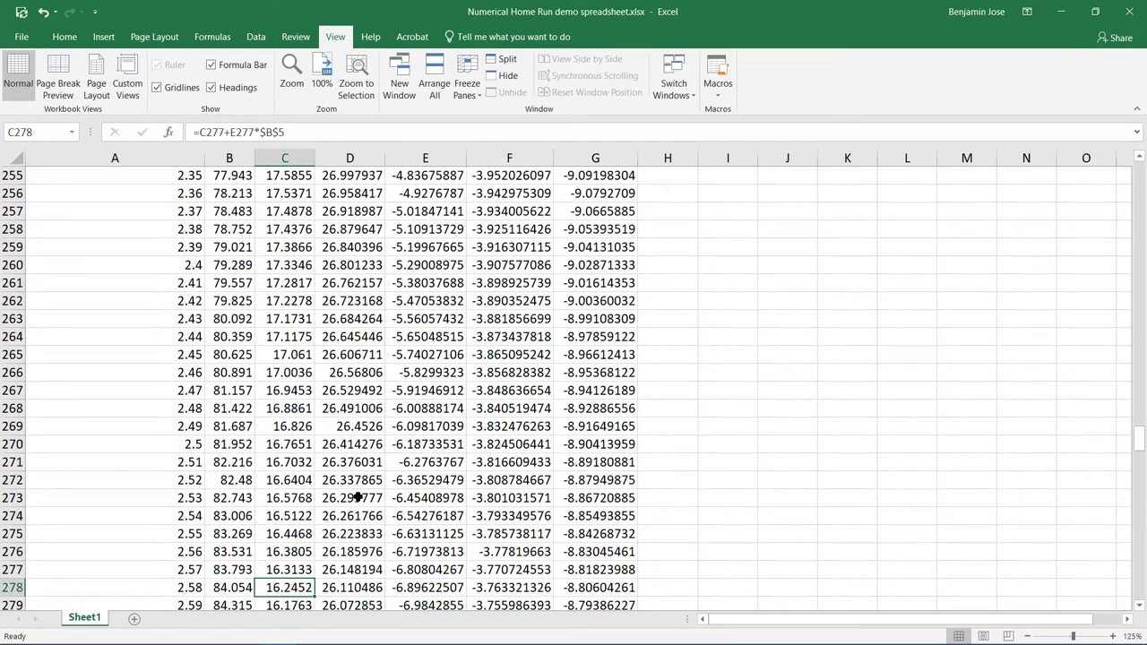
pyautogui.press('Down')
pyautogui.press('Down')
pyautogui.press('Down')
pyautogui.press('Down')
pyautogui.press('Down')
pyautogui.press('Down')
pyautogui.press('Down')
pyautogui.press('Down')
pyautogui.press('Down')
pyautogui.press('Down')
pyautogui.press('Down')
pyautogui.press('Down')
pyautogui.press('Down')
pyautogui.press('Down')
pyautogui.press('Down')
pyautogui.press('Down')
pyautogui.press('Down')
pyautogui.press('Down')
pyautogui.press('Down')
pyautogui.press('Down')
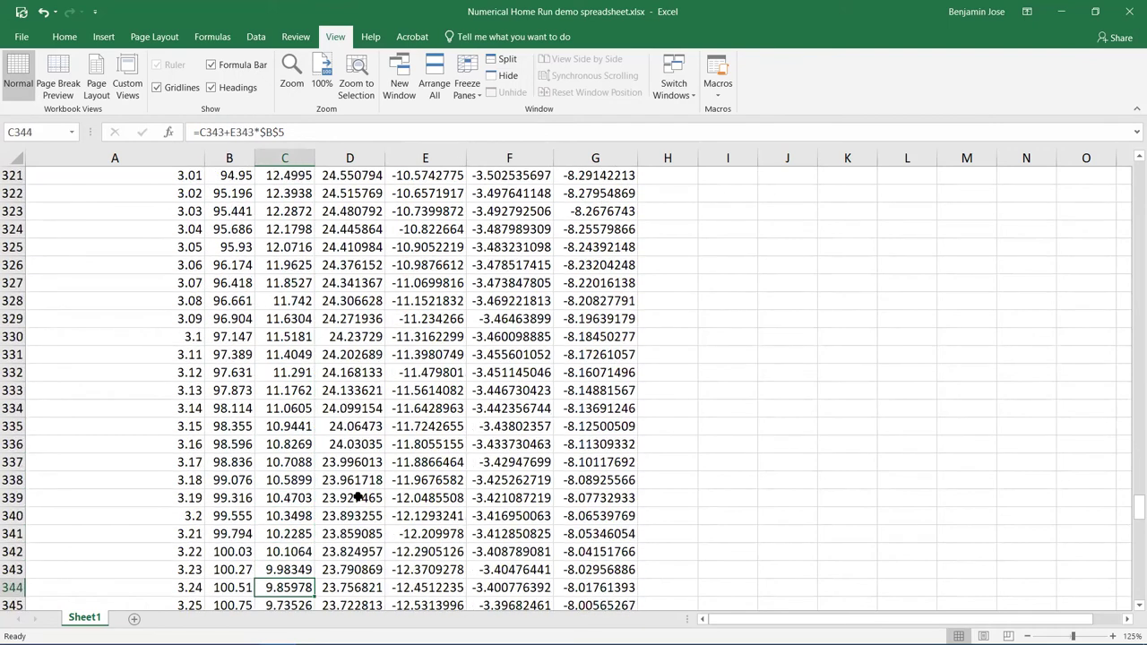
pyautogui.press('Down')
pyautogui.press('Down')
pyautogui.press('Down')
pyautogui.press('Down')
pyautogui.press('Down')
pyautogui.press('Down')
pyautogui.press('Down')
pyautogui.press('Down')
pyautogui.press('Down')
pyautogui.press('Down')
pyautogui.press('Down')
pyautogui.press('Down')
pyautogui.press('Down')
pyautogui.press('Down')
pyautogui.press('Down')
pyautogui.press('Down')
pyautogui.press('Down')
pyautogui.press('Down')
pyautogui.press('Down')
pyautogui.press('Down')
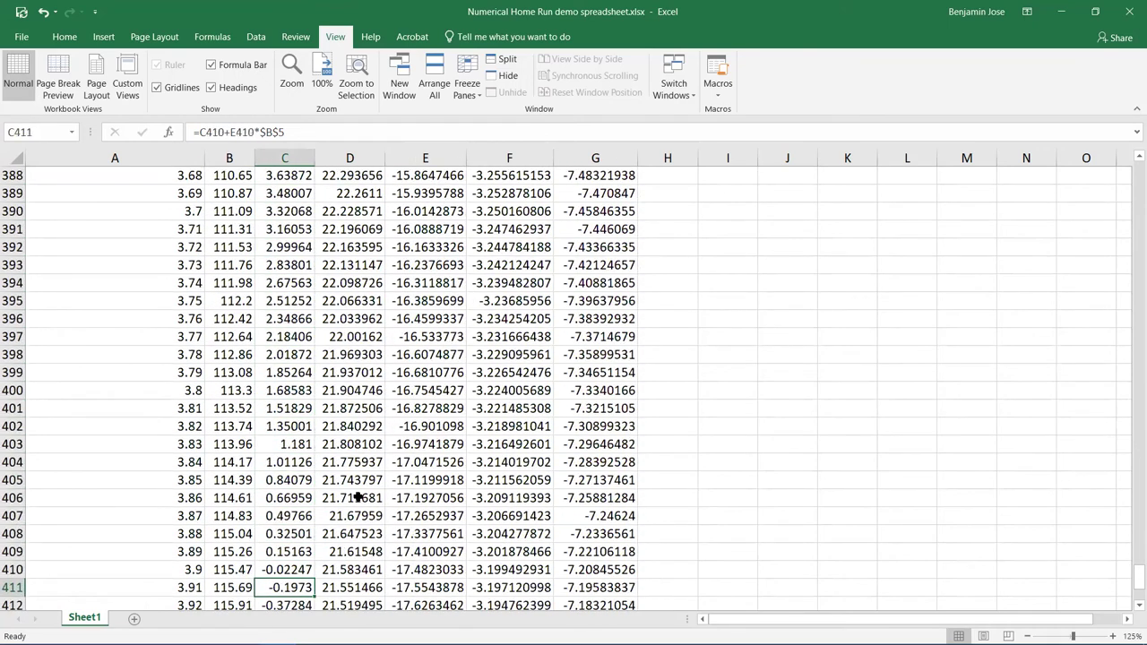
# Step: Examine the y positions around rows 400 to 411 to find the last time row before the ball lands
pyautogui.press('Up')
pyautogui.press('Up')
pyautogui.press('Up')
pyautogui.press('Up')
pyautogui.press('Up')
pyautogui.press('Up')
pyautogui.press('Up')
pyautogui.press('Up')
pyautogui.press('Up')
pyautogui.press('Up')
pyautogui.press('Up')
pyautogui.press('Up')
pyautogui.press('Up')
pyautogui.press('Up')
pyautogui.press('Up')
pyautogui.press('Up')
pyautogui.press('Up')
pyautogui.press('Up')
pyautogui.press('Down')
pyautogui.press('Down')
pyautogui.press('Down')
pyautogui.press('Down')
pyautogui.press('Down')
pyautogui.press('Down')
pyautogui.press('Down')
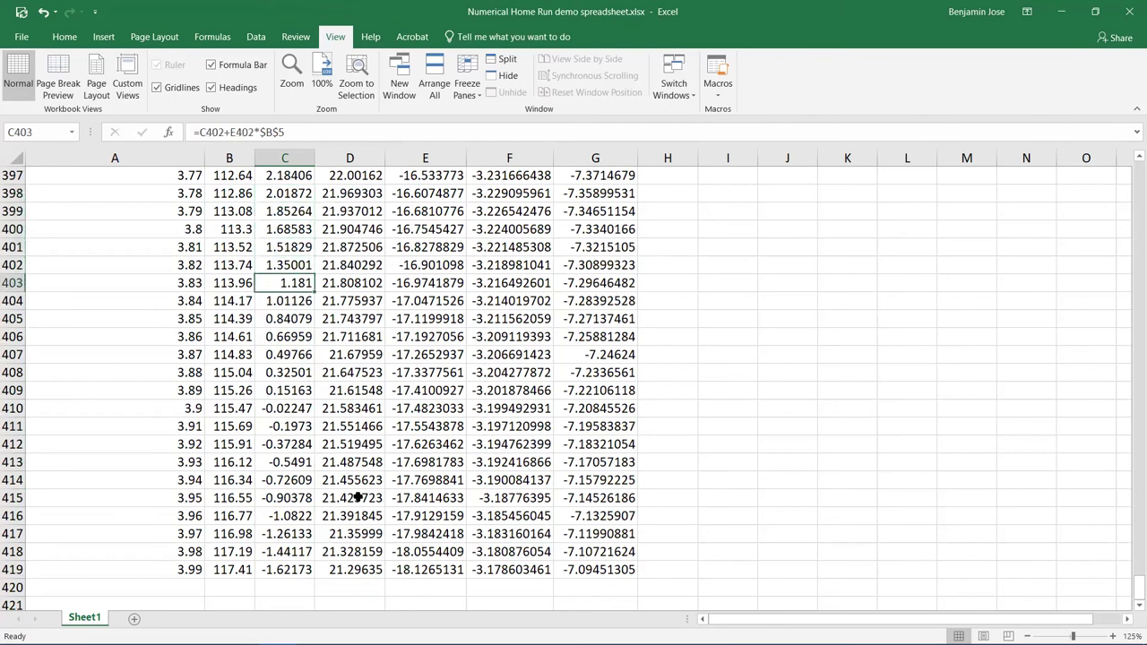
pyautogui.press('Down')
pyautogui.press('Down')
pyautogui.press('Down')
pyautogui.press('Down')
pyautogui.press('Down')
pyautogui.press('Up')
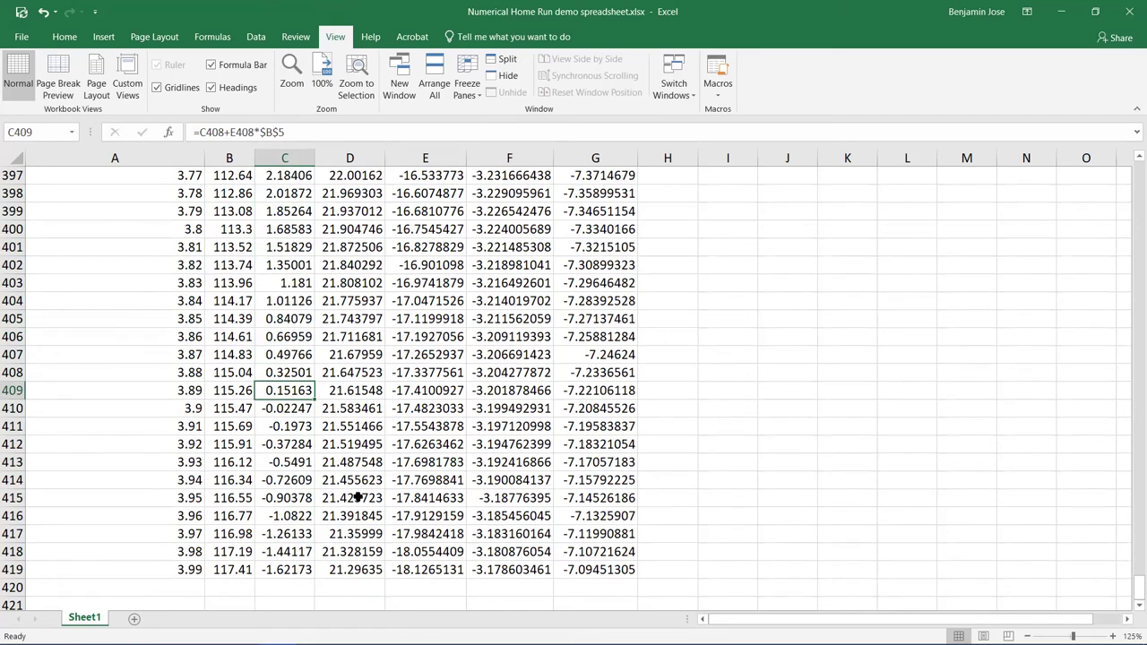
# Step: Examine the time, x-position, y-position and v_x entries in row 409, ending on the x position
pyautogui.press('Left')
pyautogui.press('Left')
pyautogui.press('Right')
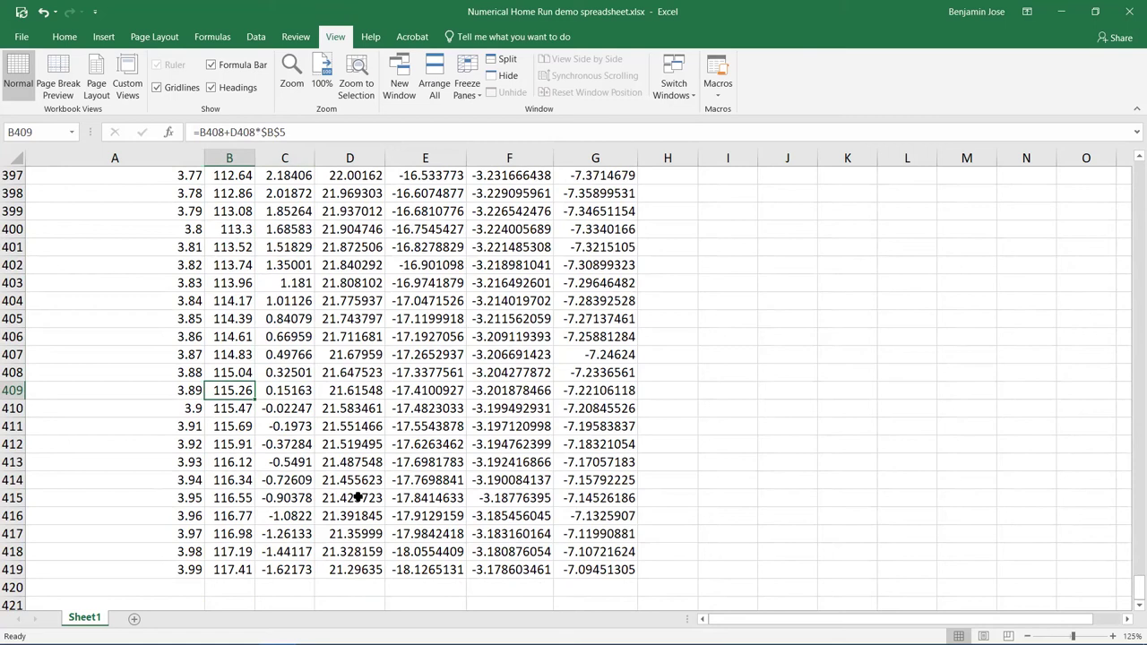
pyautogui.press('Right')
pyautogui.press('Right')
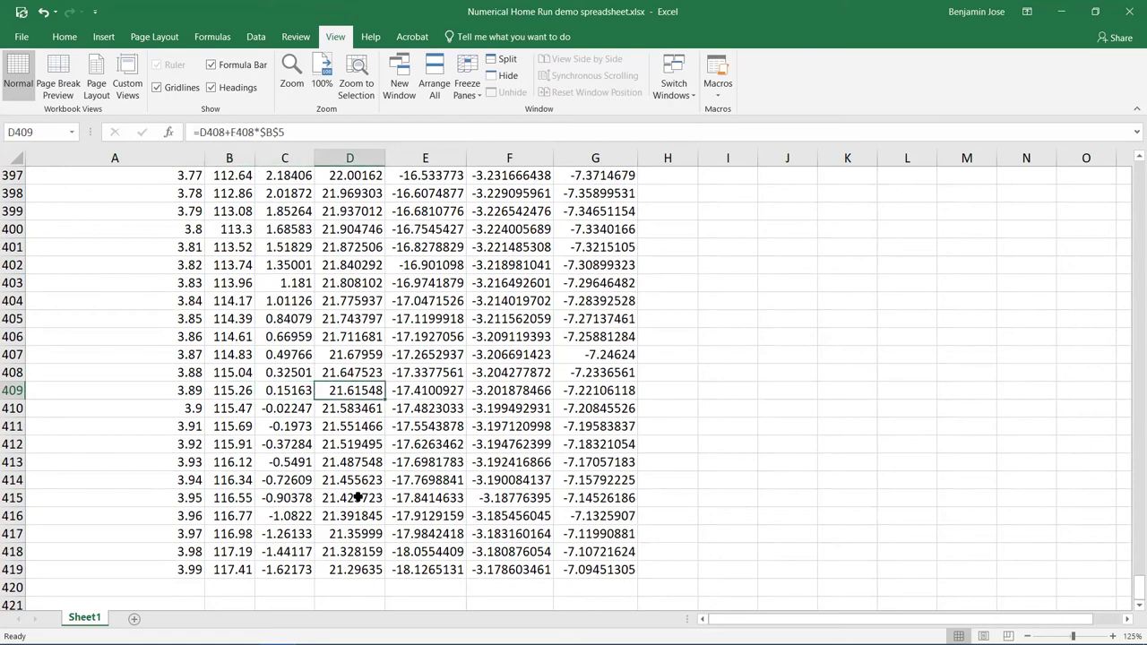
pyautogui.press('Left')
pyautogui.press('Right')
pyautogui.press('Left')
pyautogui.press('Left')
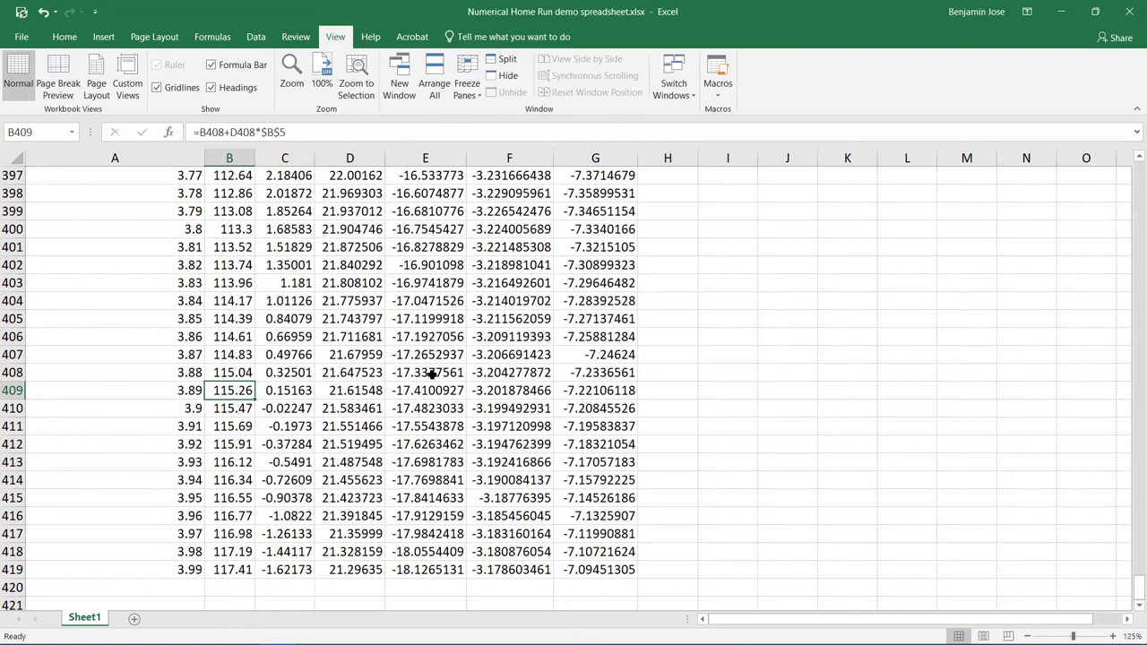
# Step: Insert a markers-only scatter chart on the sheet and place it beside the first rows of the quadratic drag table
pyautogui.scroll(16, 599, 374)
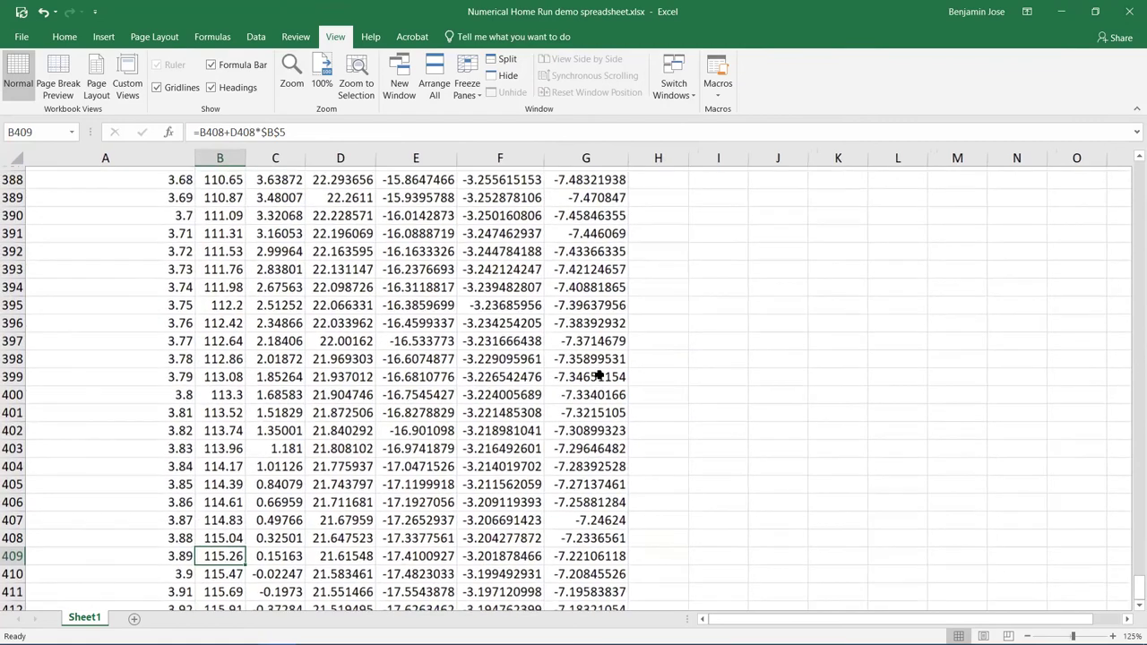
pyautogui.scroll(3, 598, 375)
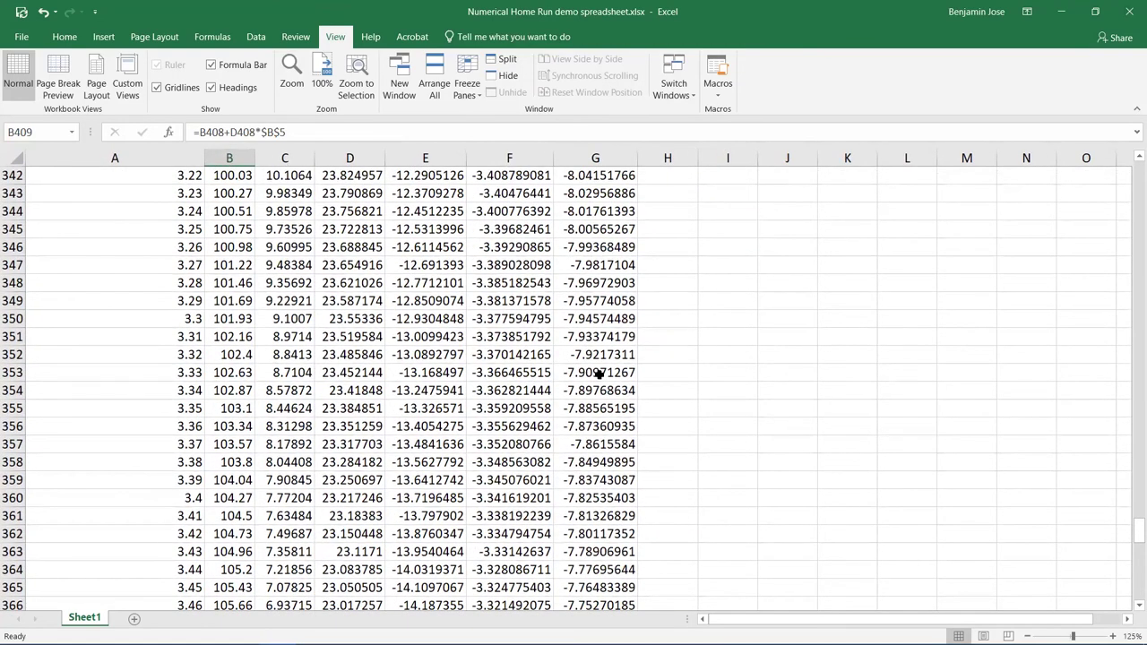
pyautogui.scroll(15, 673, 385)
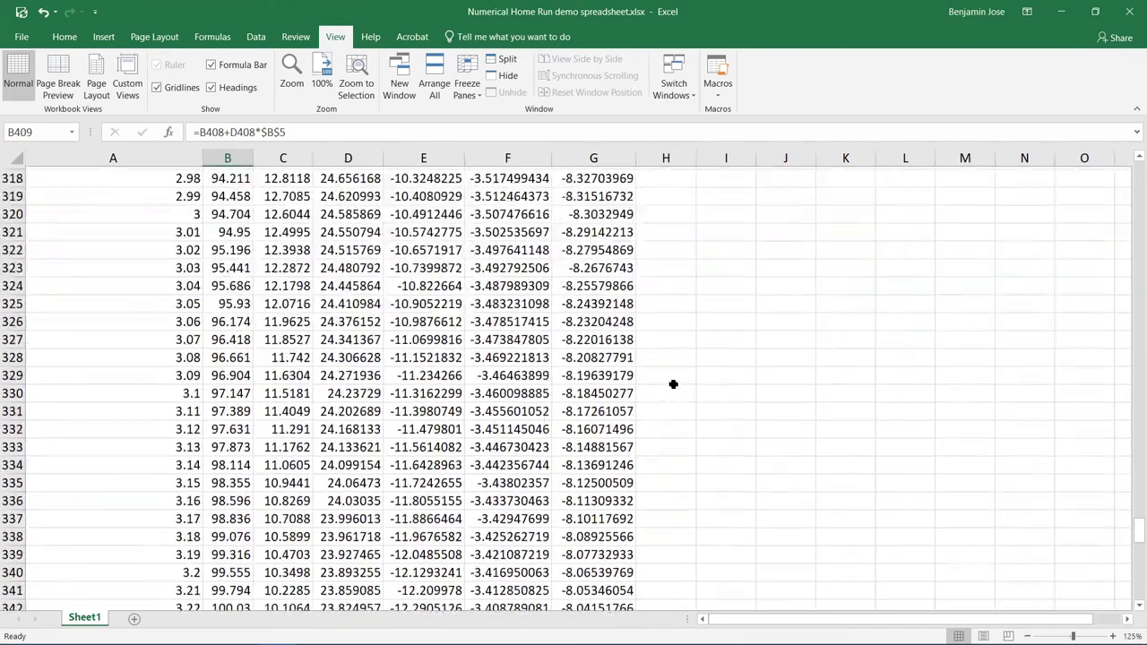
pyautogui.scroll(20, 674, 384)
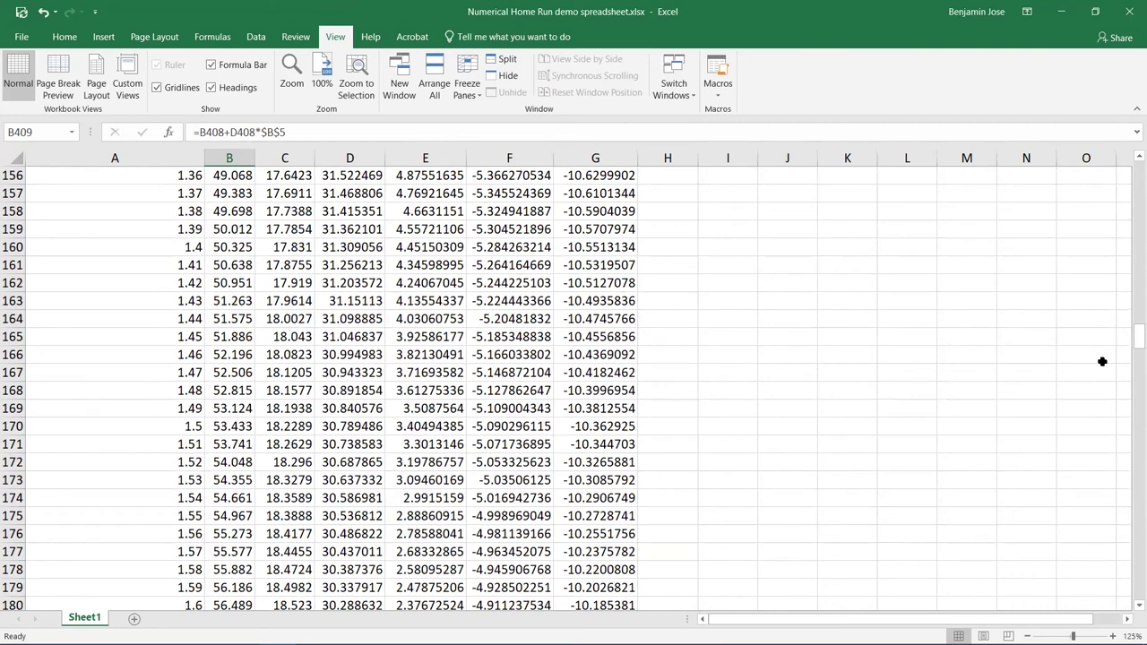
pyautogui.moveTo(1131, 340); pyautogui.dragTo(1130, 169)
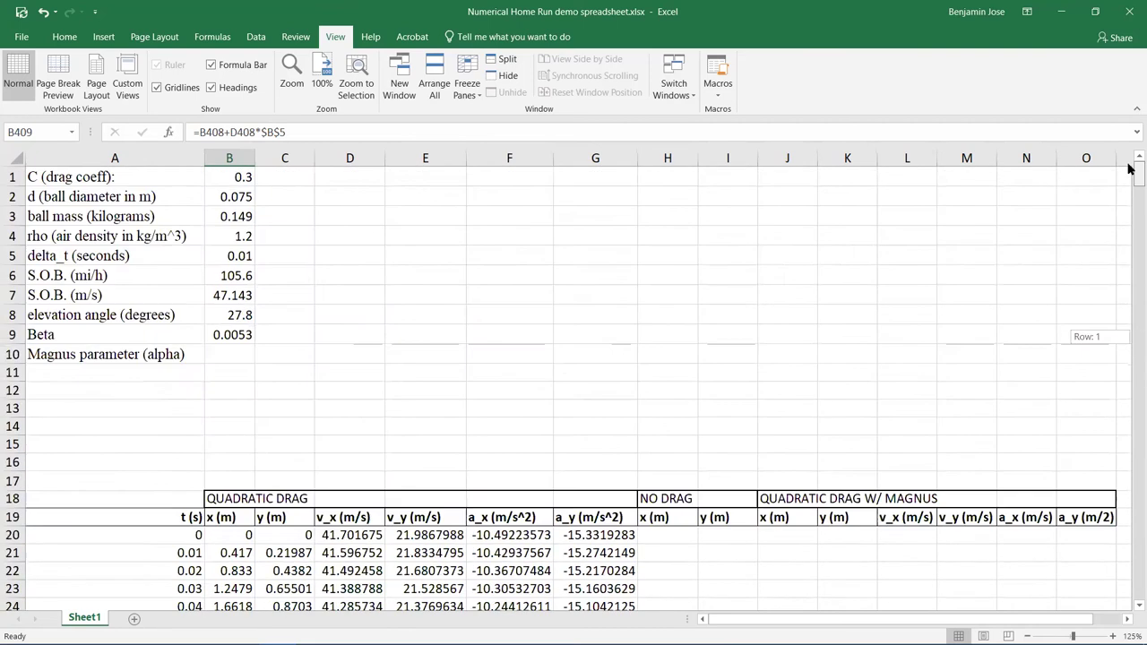
pyautogui.scroll(-4, 592, 456)
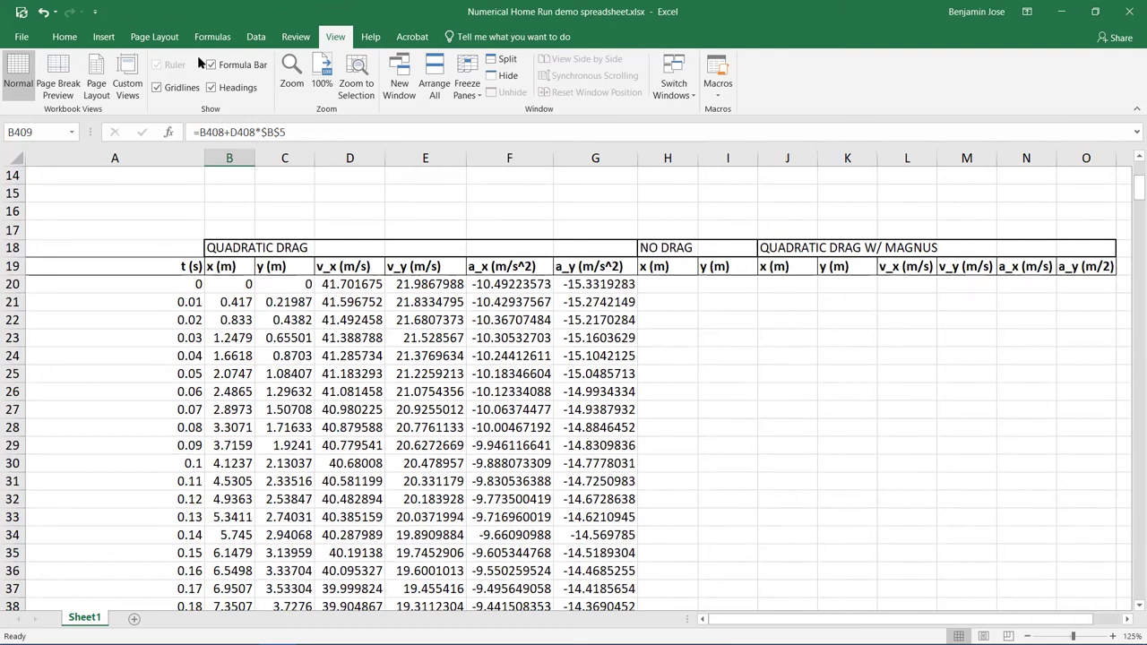
pyautogui.click(104, 36)
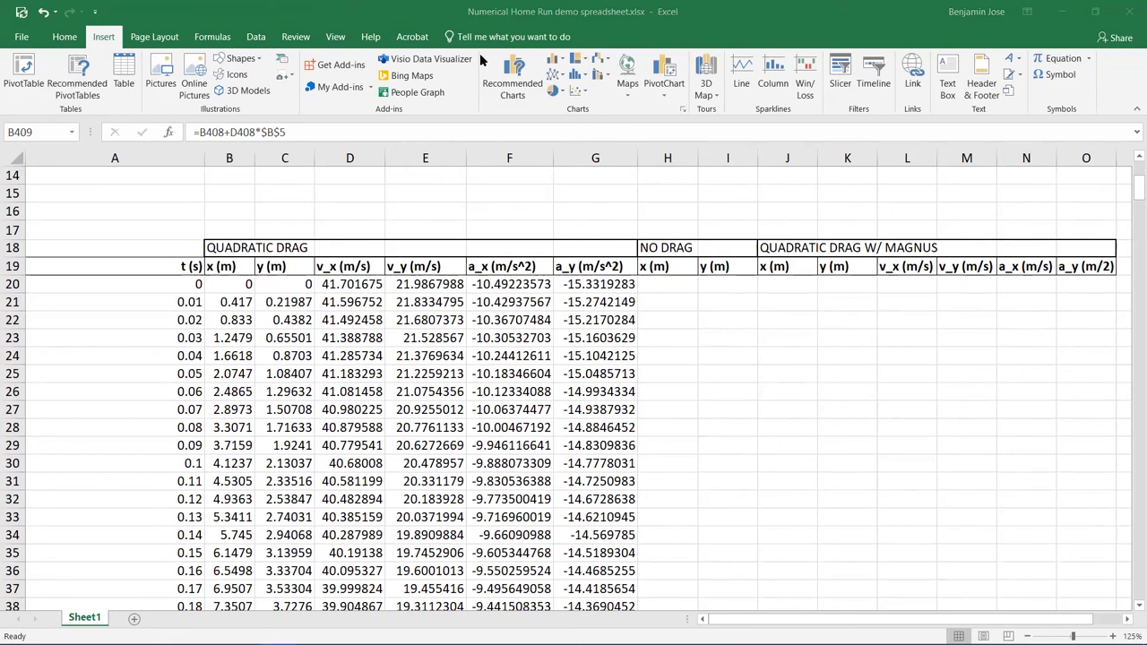
pyautogui.click(580, 92)
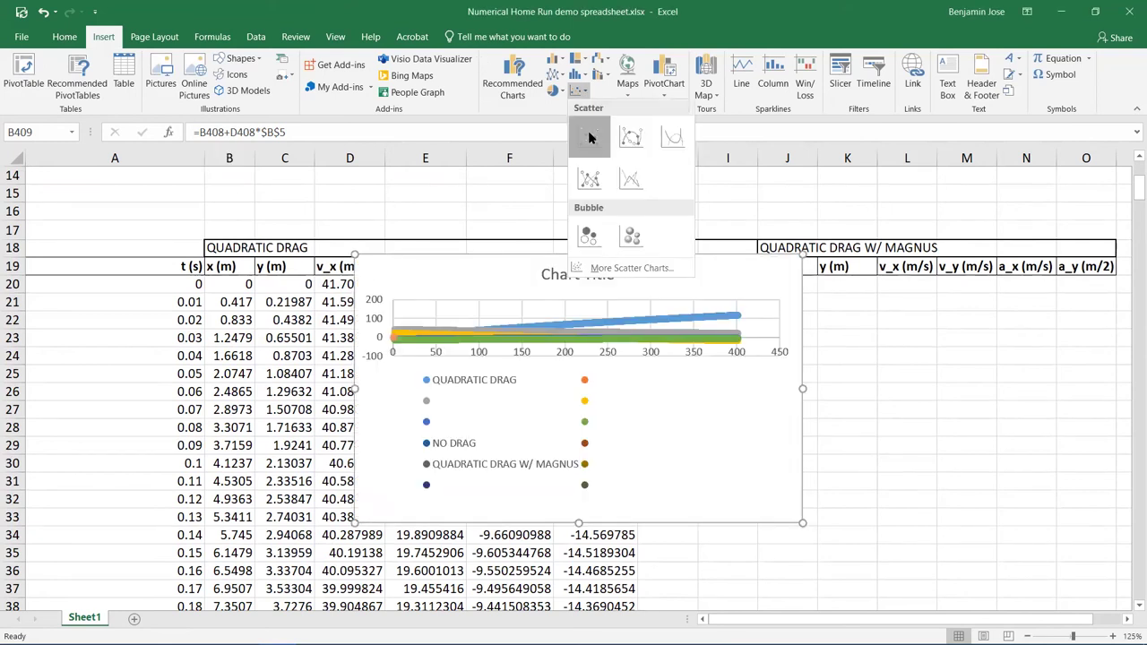
pyautogui.click(588, 131)
pyautogui.moveTo(494, 264); pyautogui.dragTo(472, 249)
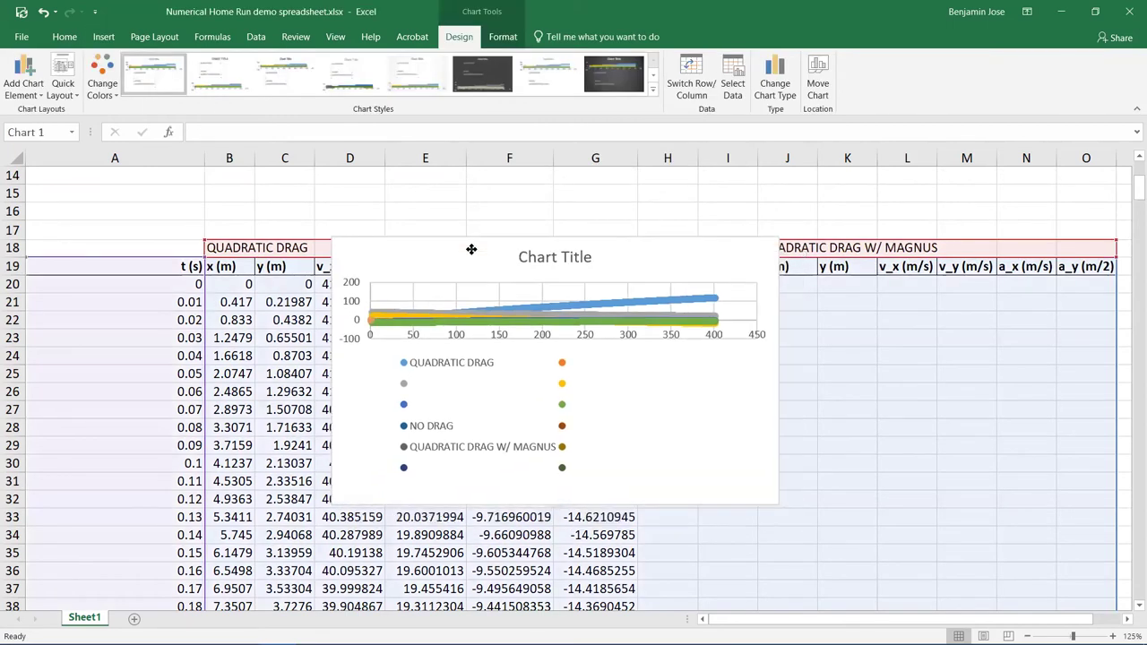
# Step: Open the chart's data source and remove all the automatically added series
pyautogui.click(562, 364)
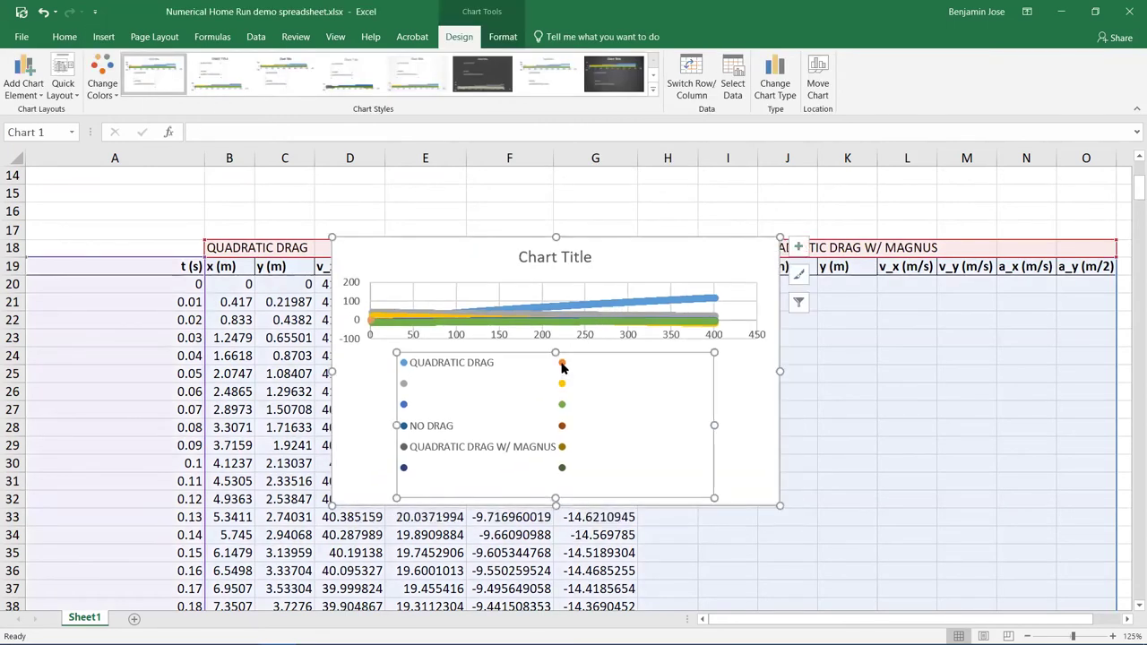
pyautogui.rightClick(561, 364)
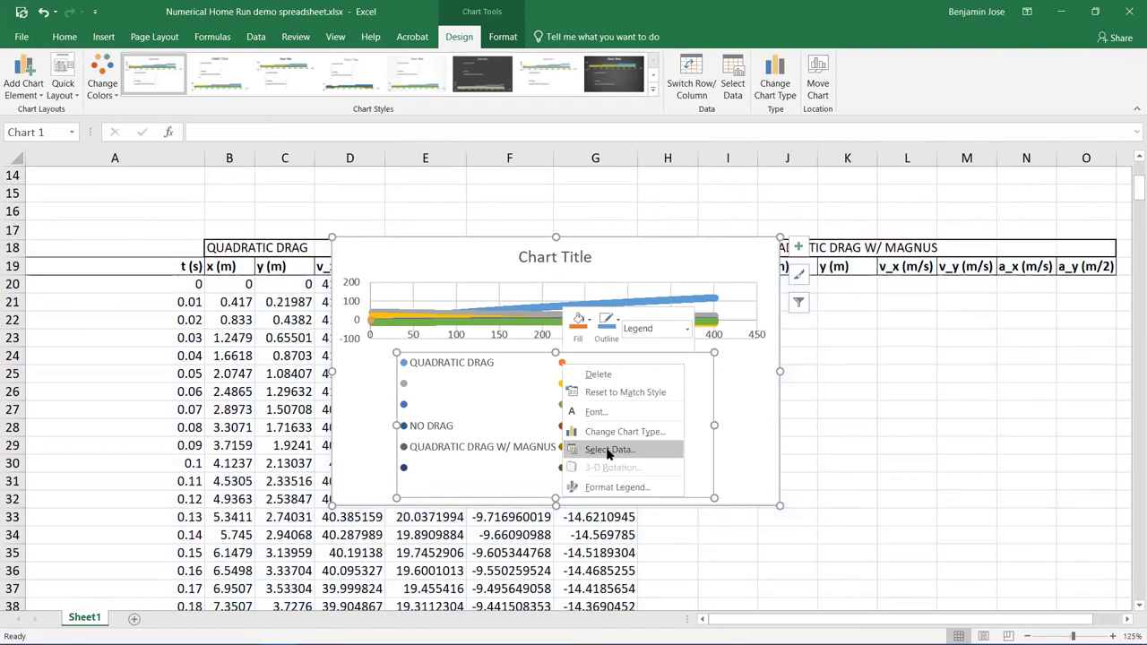
pyautogui.click(608, 453)
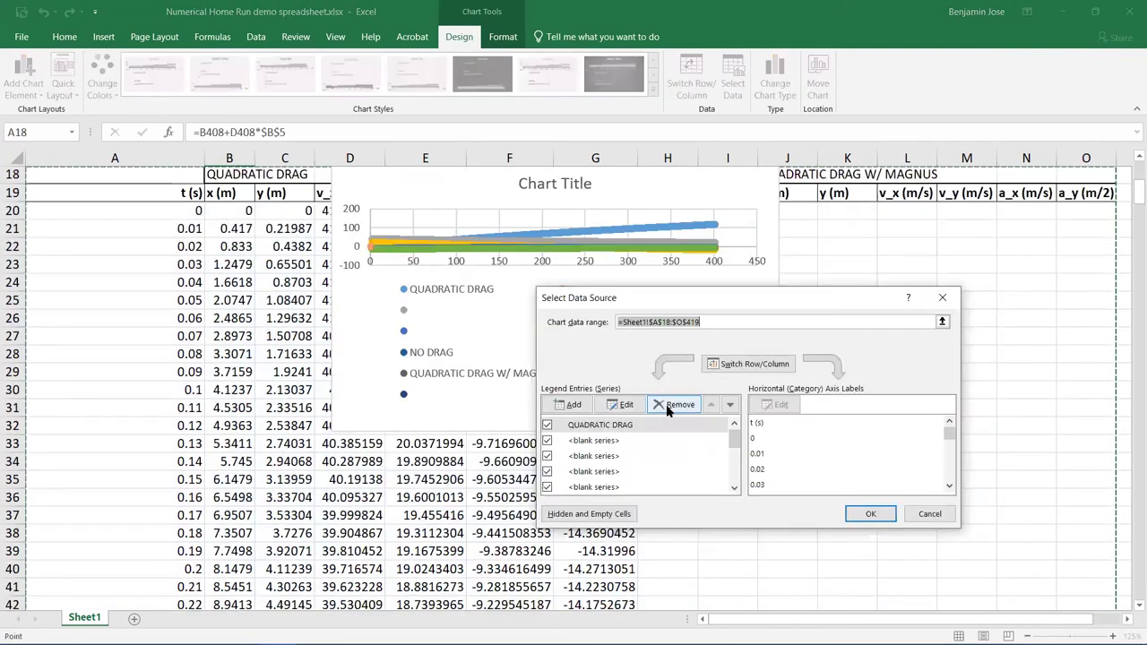
pyautogui.click(676, 405)
pyautogui.click(676, 405)
pyautogui.click(676, 406)
pyautogui.click(676, 405)
pyautogui.click(676, 405)
pyautogui.click(676, 405)
pyautogui.click(668, 409)
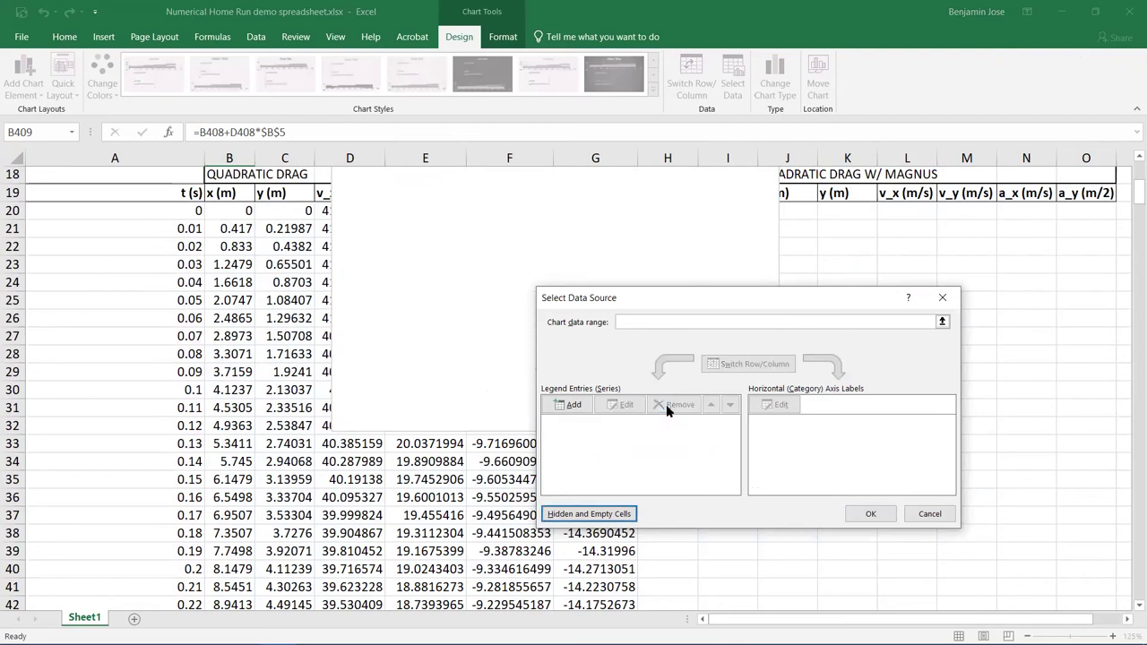
# Step: Add a chart series named Quadratic Drag with the x positions B20:B409 as its X values
pyautogui.click(571, 404)
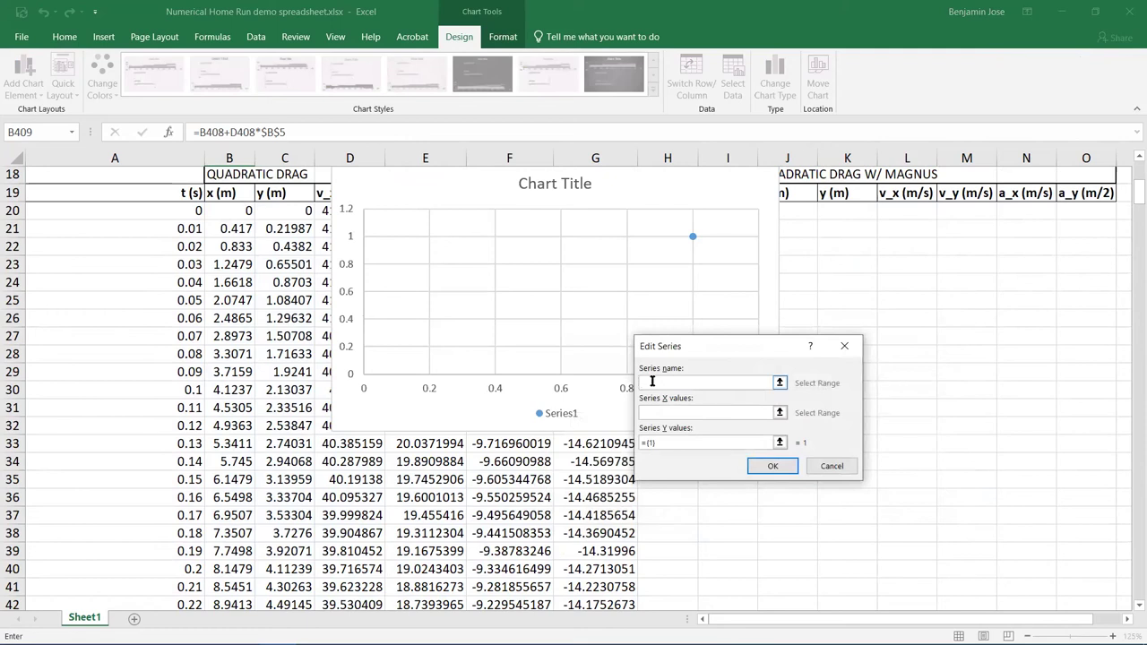
pyautogui.write('Quadratic Drag')
pyautogui.click(658, 415)
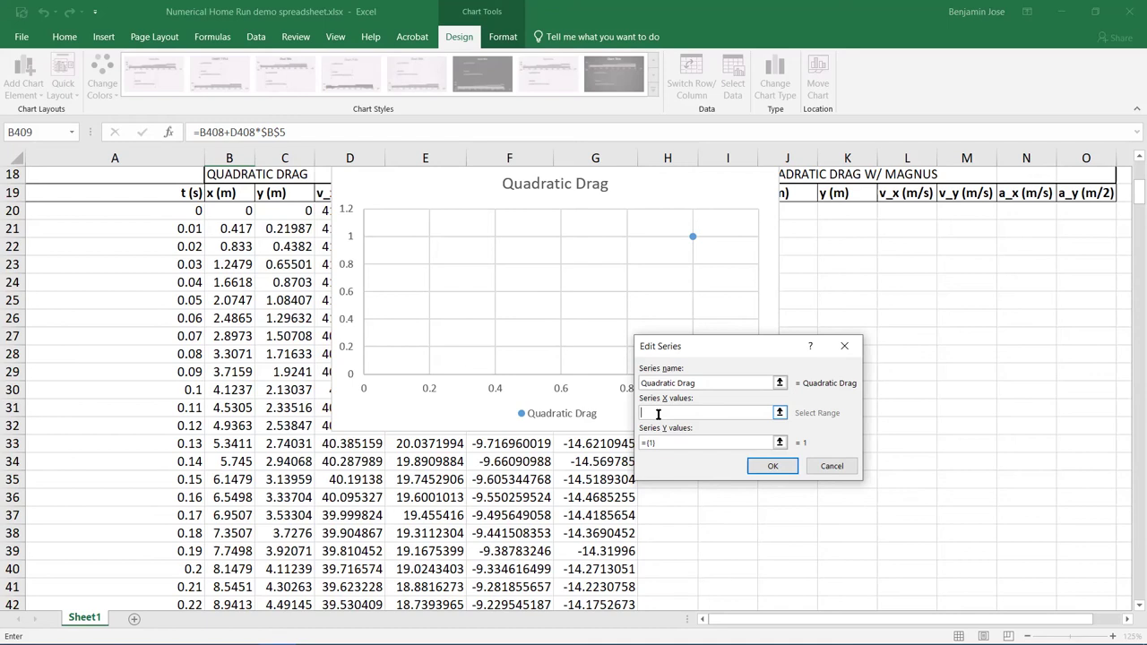
pyautogui.click(232, 210)
pyautogui.press('Tab')
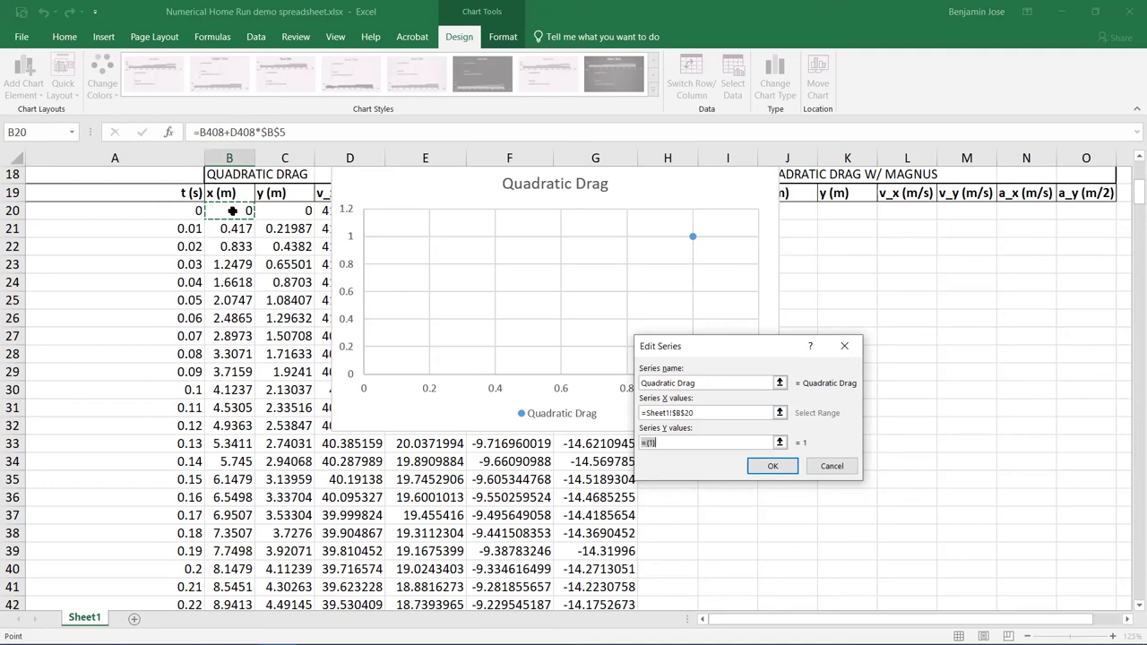
pyautogui.moveTo(232, 210); pyautogui.dragTo(215, 546)
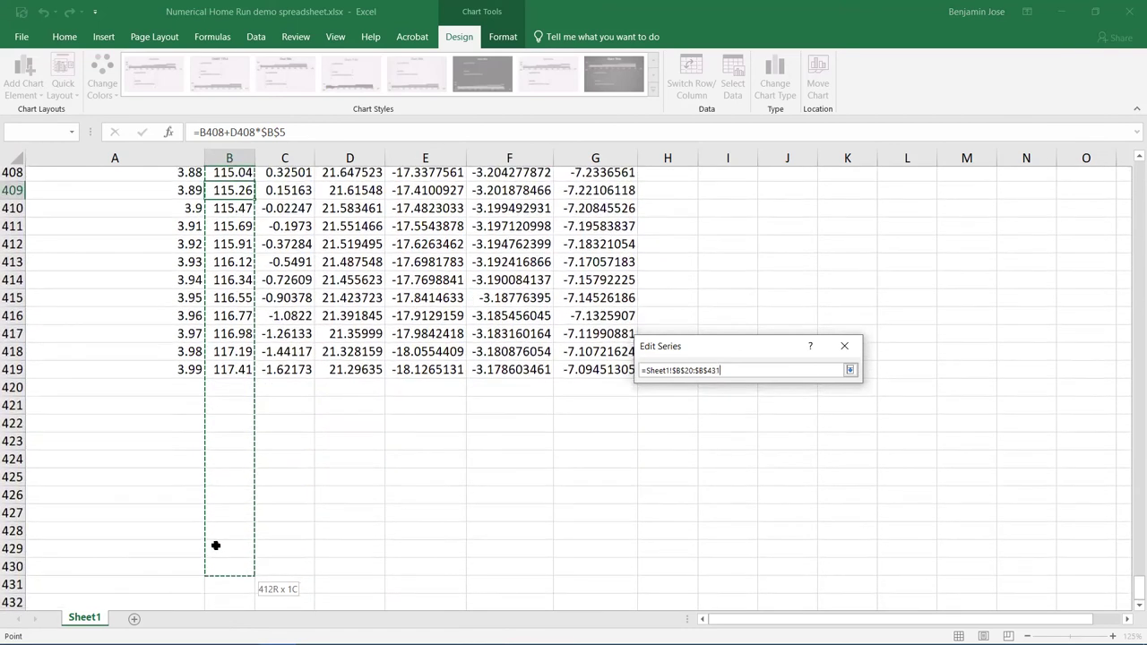
pyautogui.moveTo(216, 546); pyautogui.dragTo(220, 249)
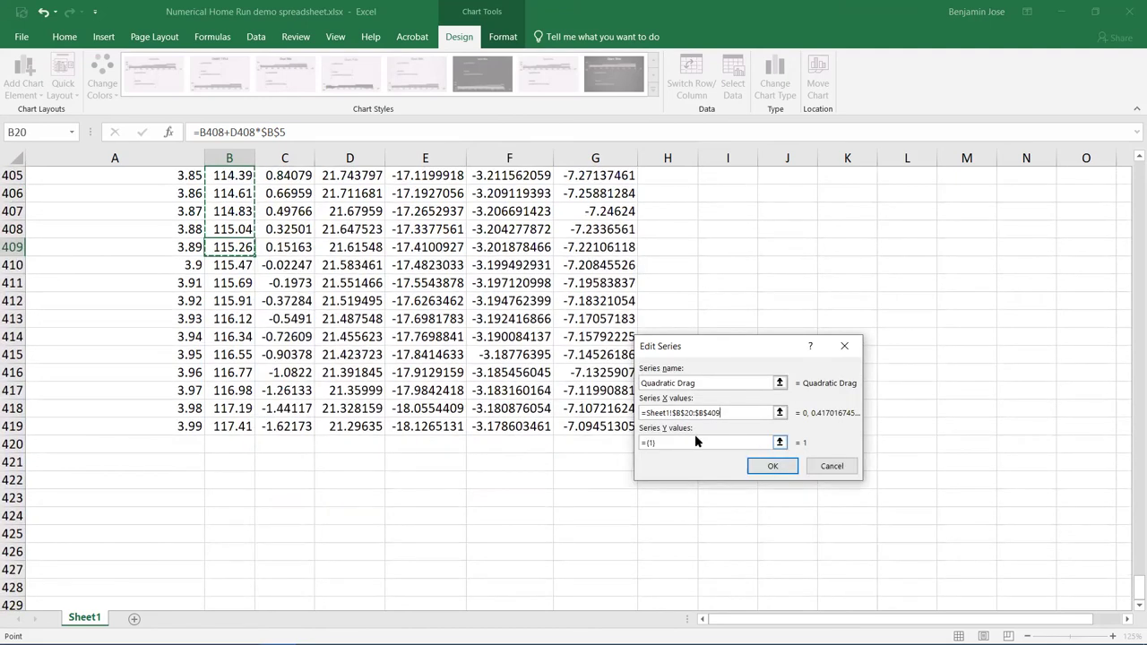
# Step: Try to set the Quadratic Drag series' Y values to the y positions C20:C409 and accept the data source changes
pyautogui.scroll(3, 498, 427)
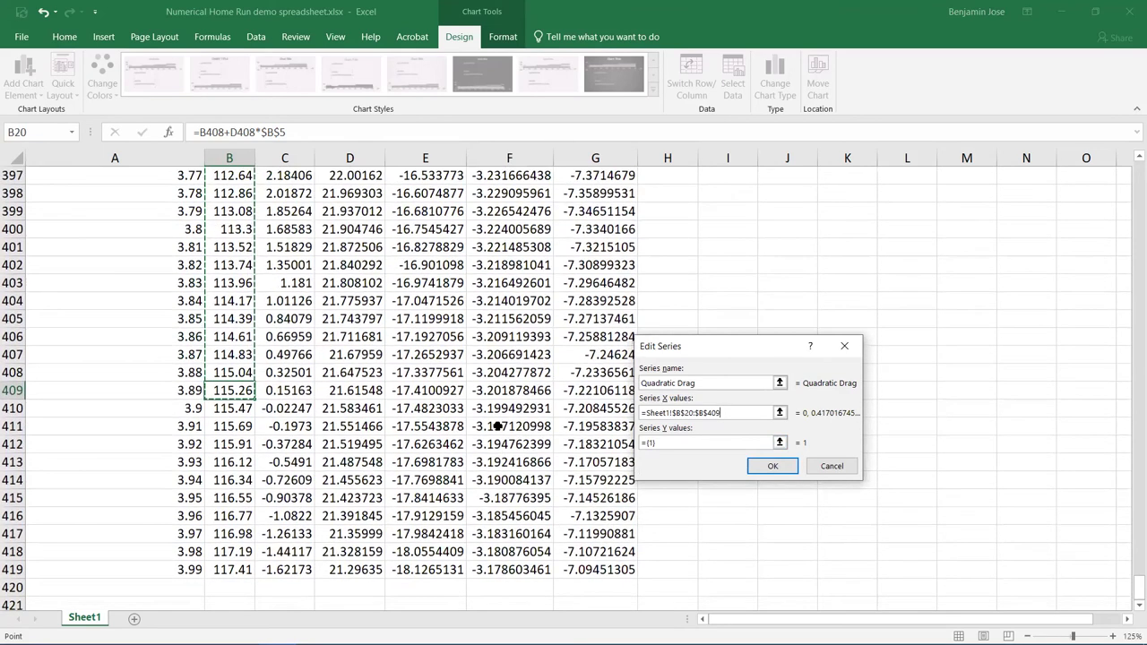
pyautogui.click(756, 443)
pyautogui.press('BackSpace')
pyautogui.scroll(20, 358, 357)
pyautogui.scroll(20, 348, 354)
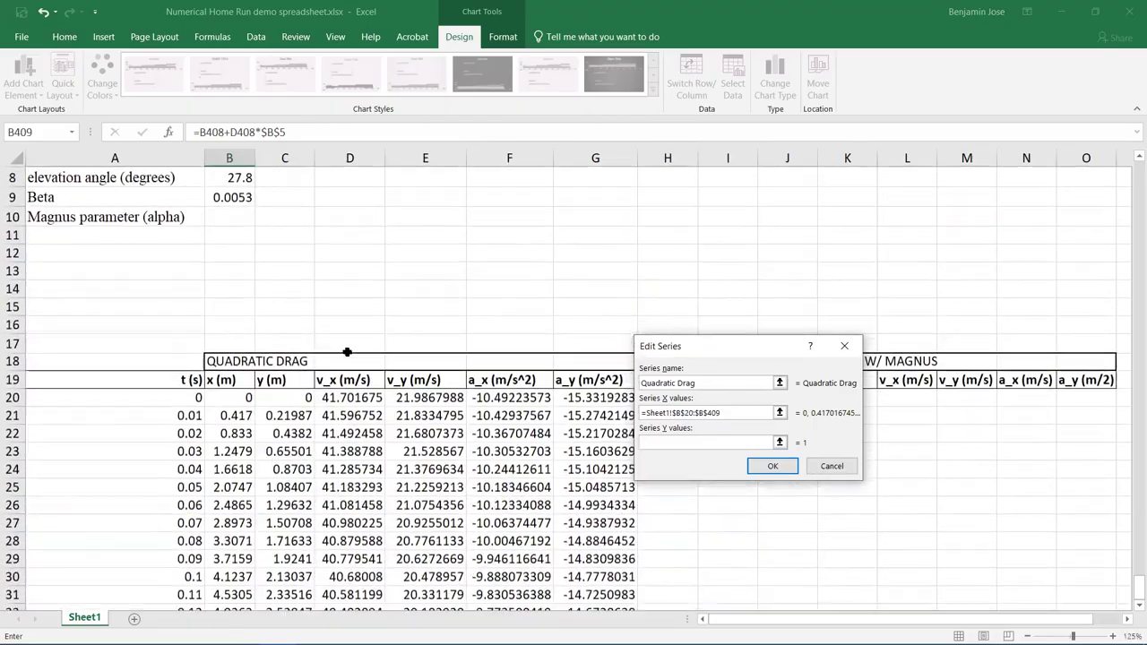
pyautogui.click(289, 395)
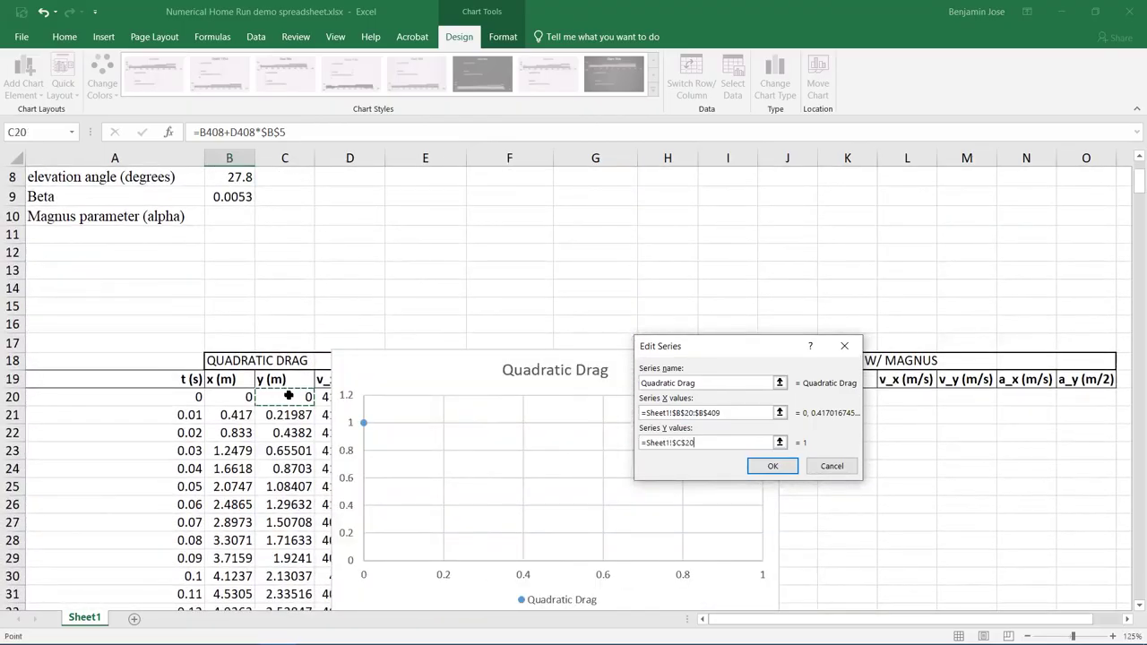
pyautogui.moveTo(289, 396); pyautogui.dragTo(285, 557)
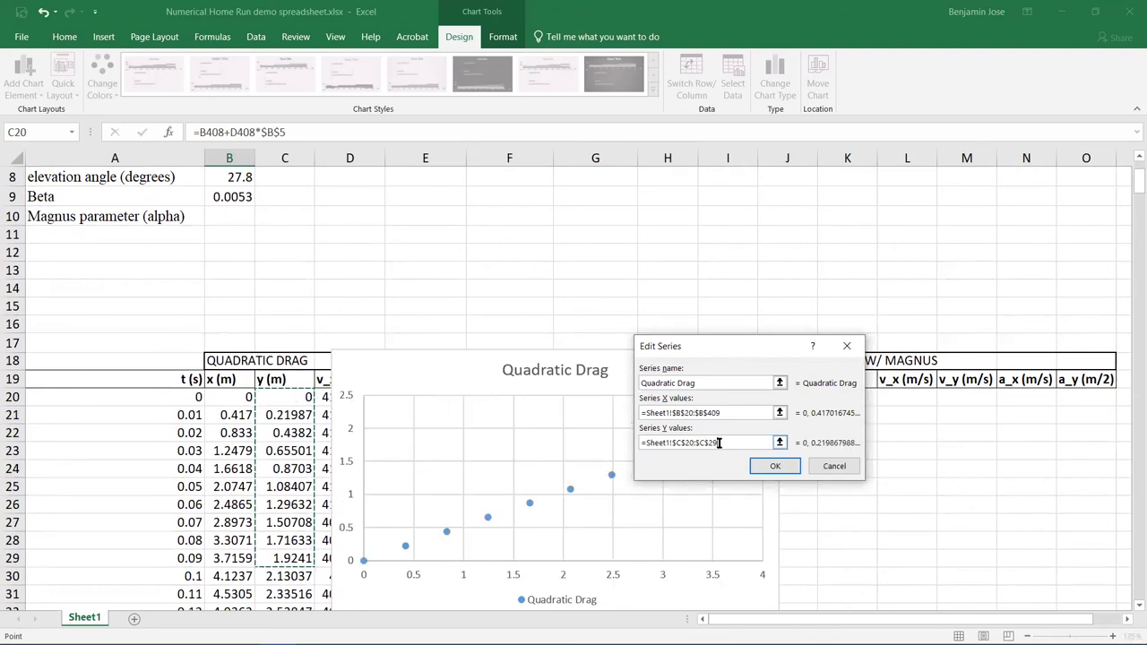
pyautogui.press('BackSpace')
pyautogui.press('BackSpace')
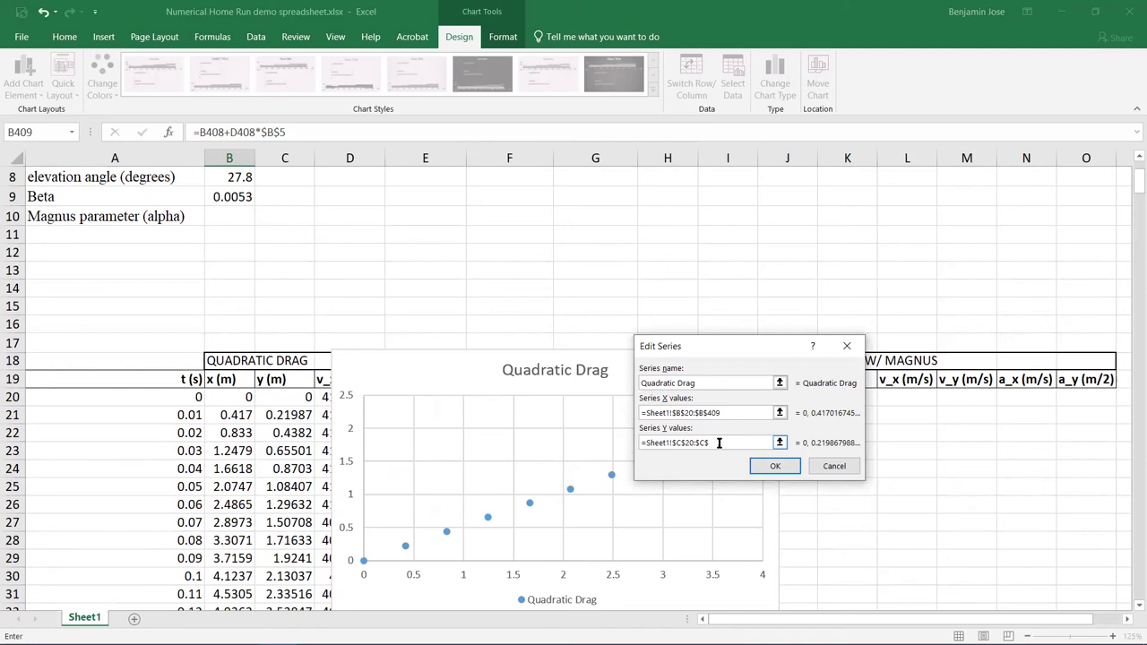
pyautogui.write('409')
pyautogui.click(776, 466)
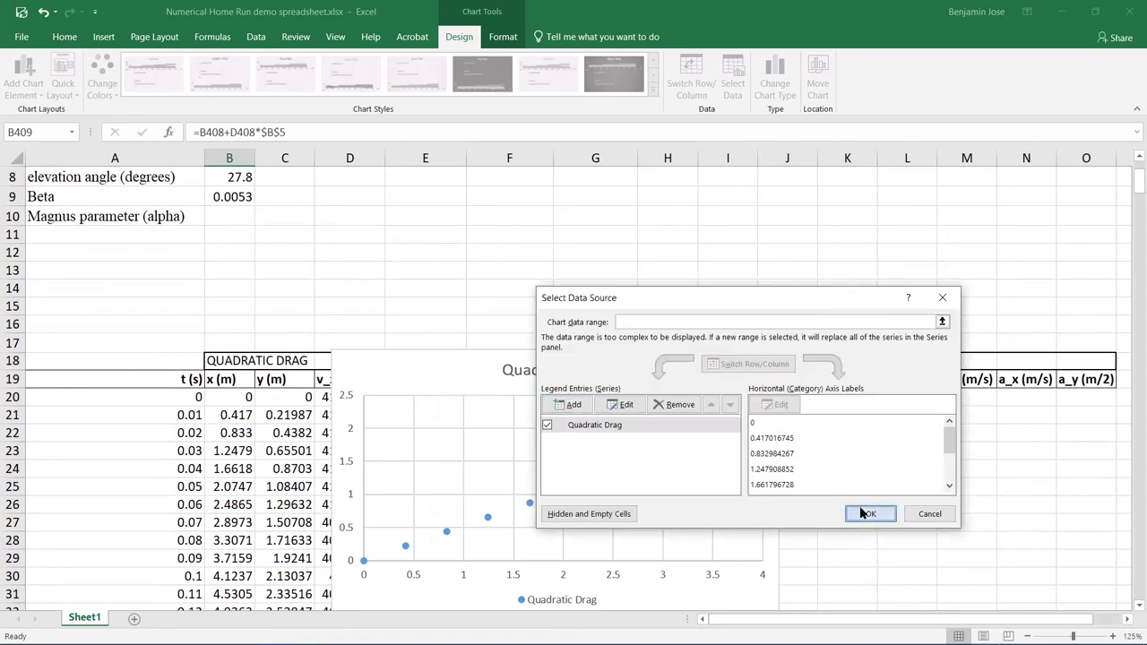
pyautogui.click(866, 513)
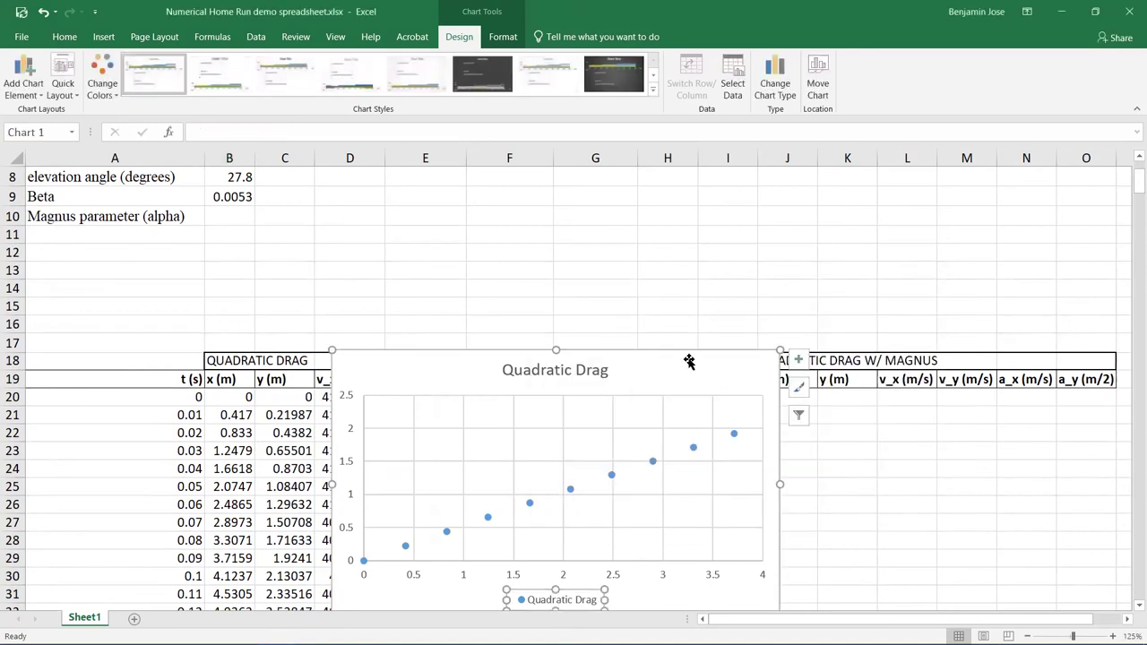
# Step: Move the scatter chart up to start around row 12 and set the Quadratic Drag series' Y values to C20:C409
pyautogui.moveTo(689, 359); pyautogui.dragTo(737, 251)
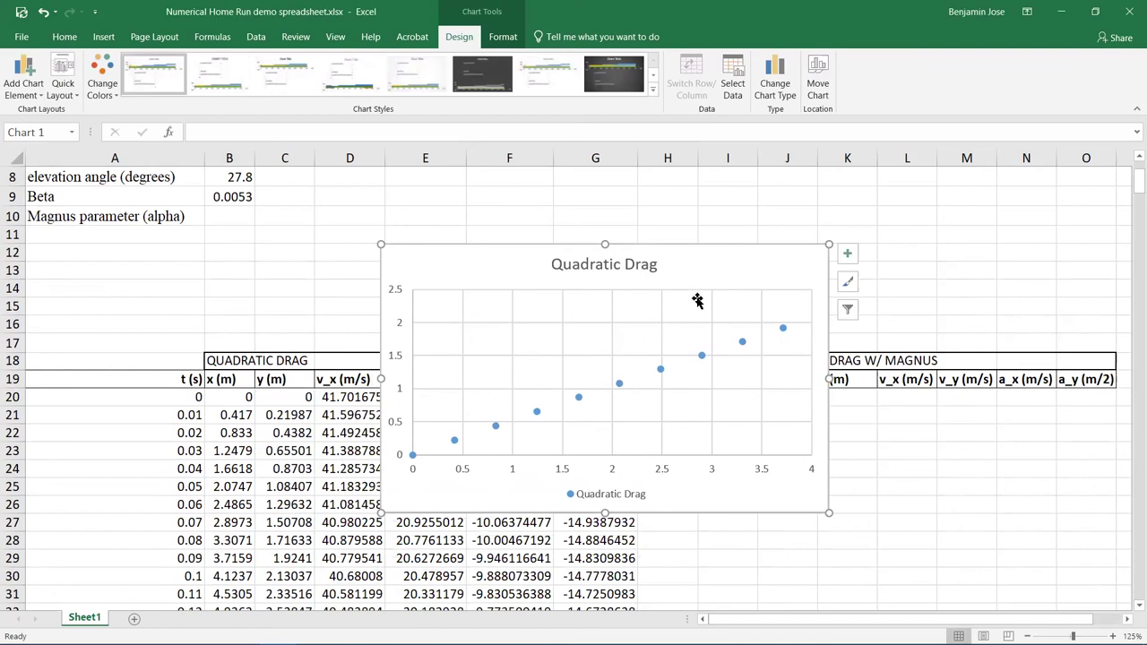
pyautogui.rightClick(703, 359)
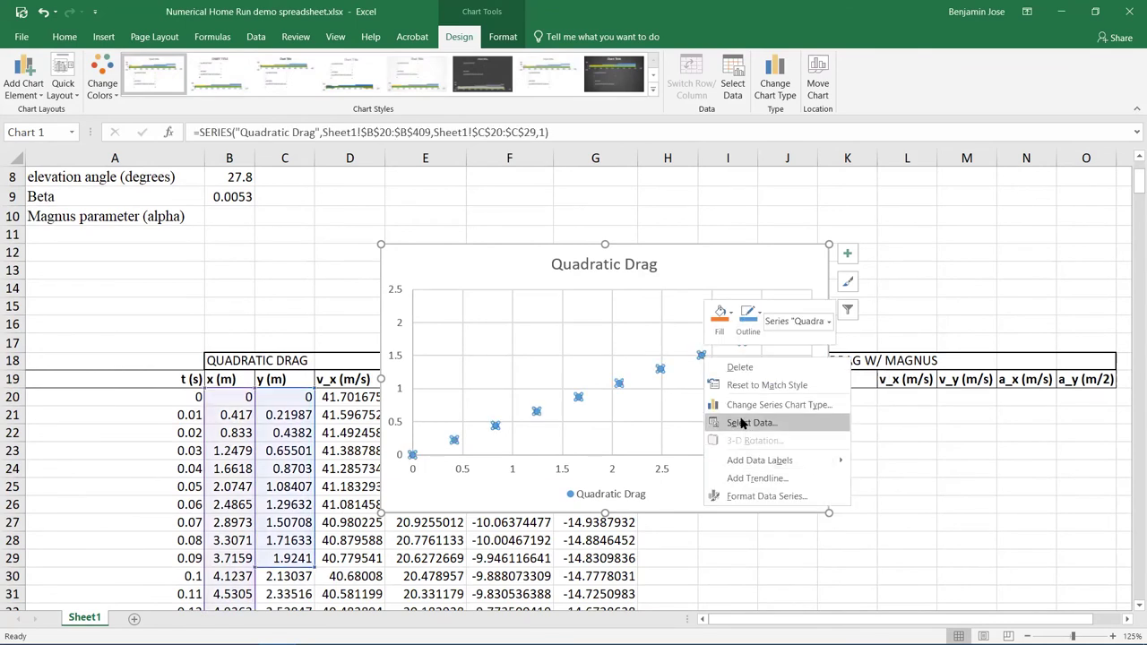
pyautogui.click(742, 420)
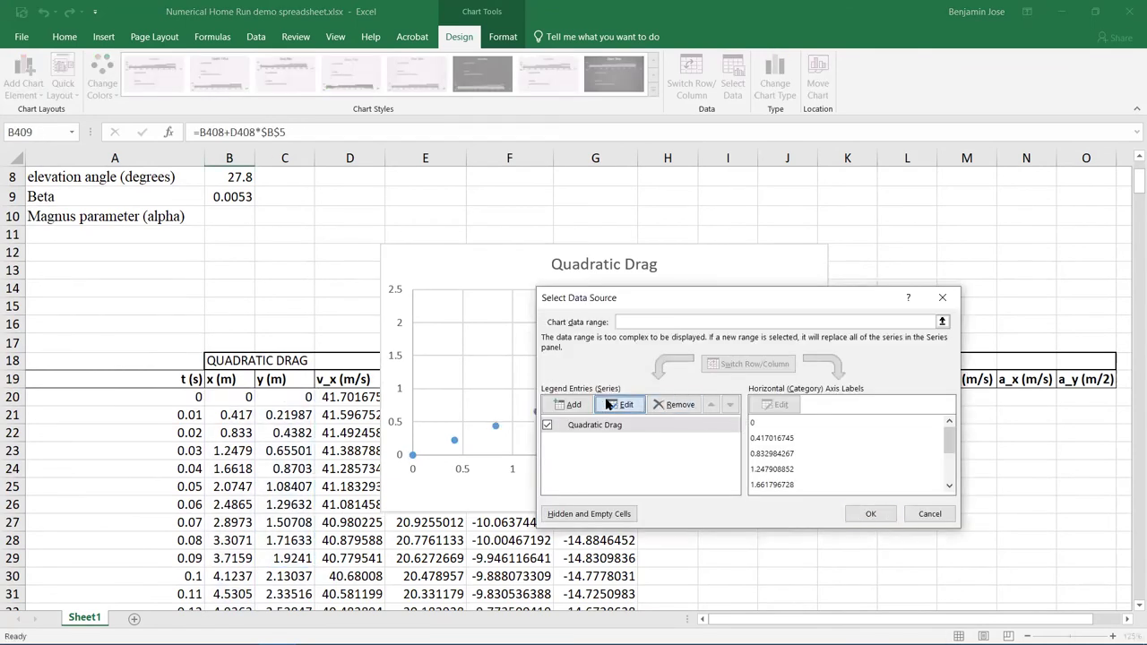
pyautogui.click(606, 402)
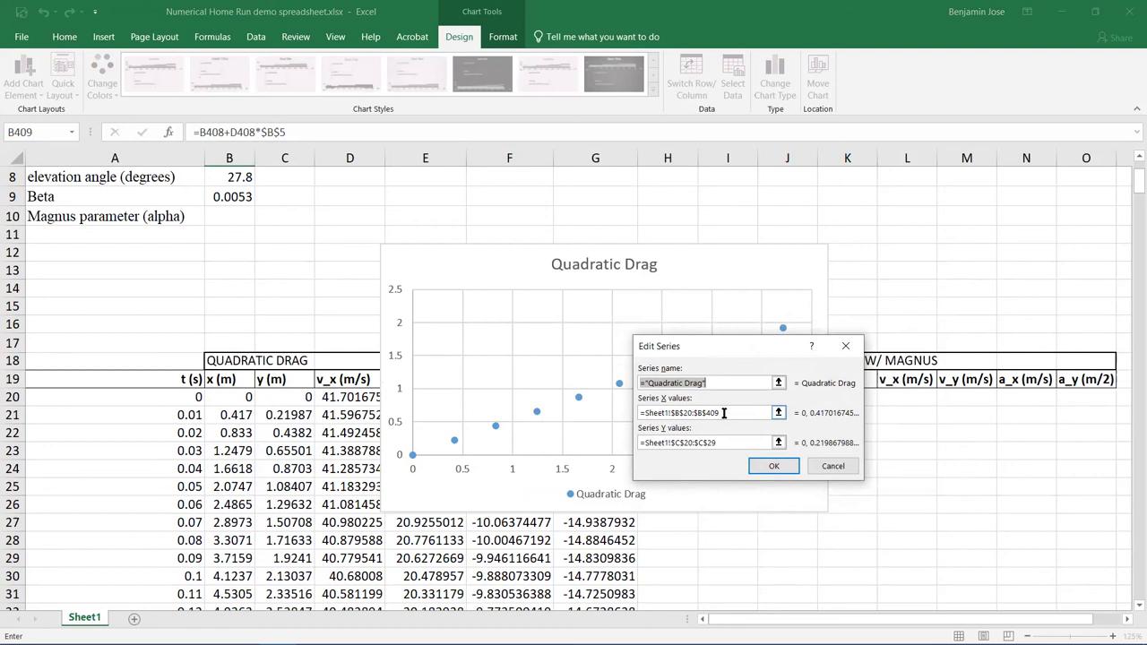
pyautogui.click(715, 441)
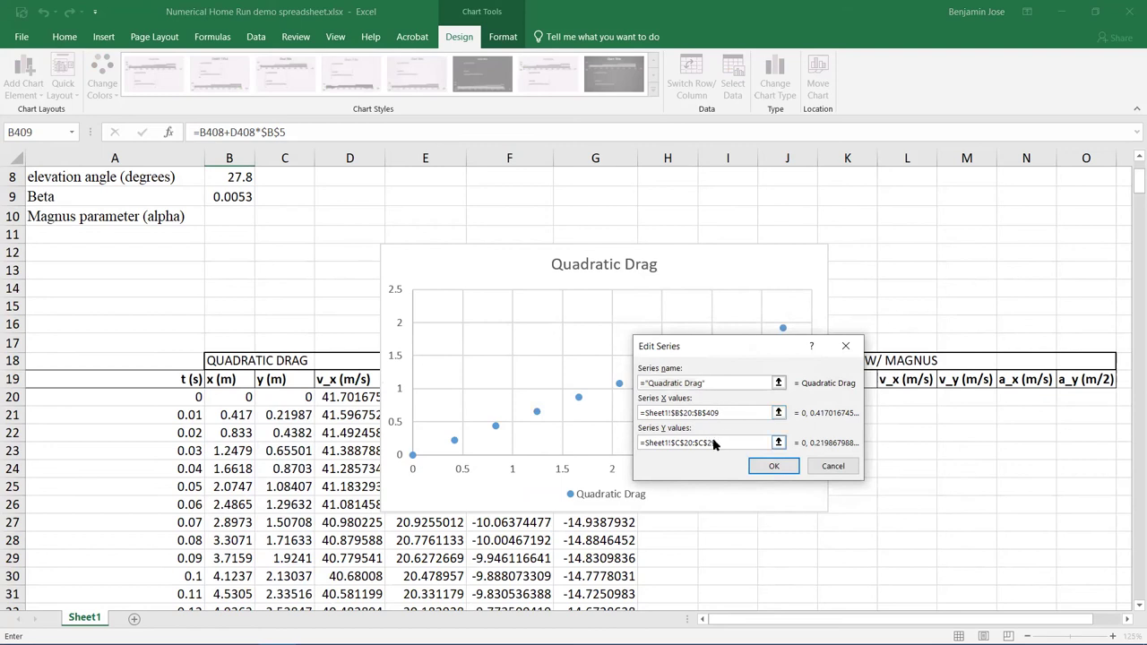
pyautogui.click(725, 441)
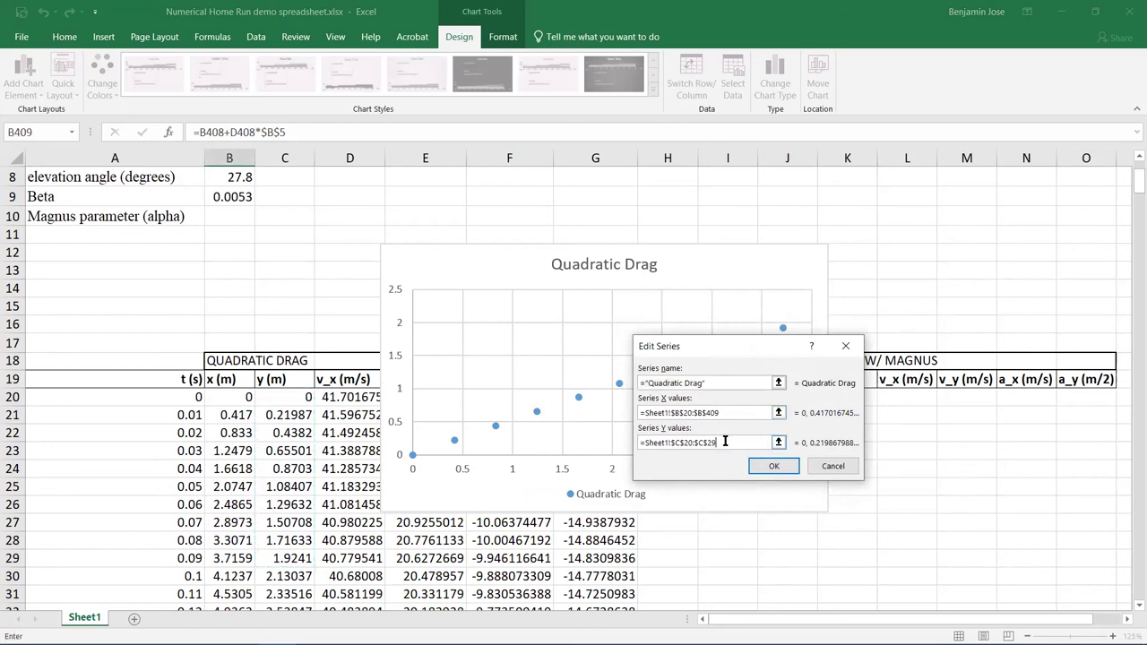
pyautogui.press('BackSpace')
pyautogui.press('BackSpace')
pyautogui.write('409')
pyautogui.press('Tab')
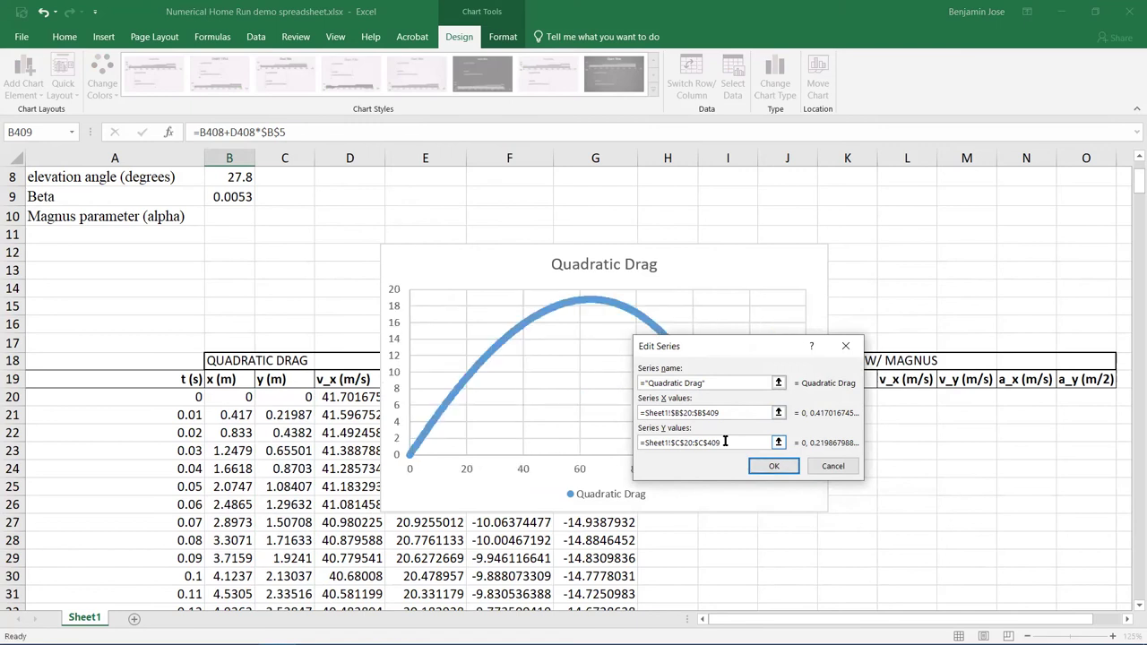
pyautogui.click(769, 466)
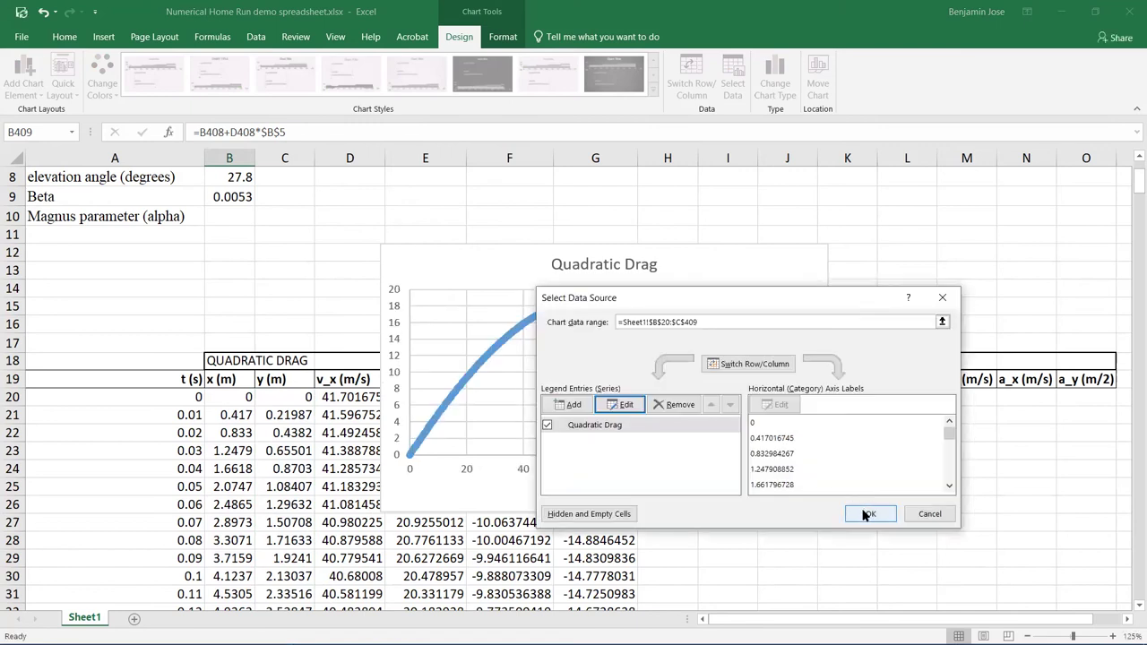
pyautogui.click(866, 513)
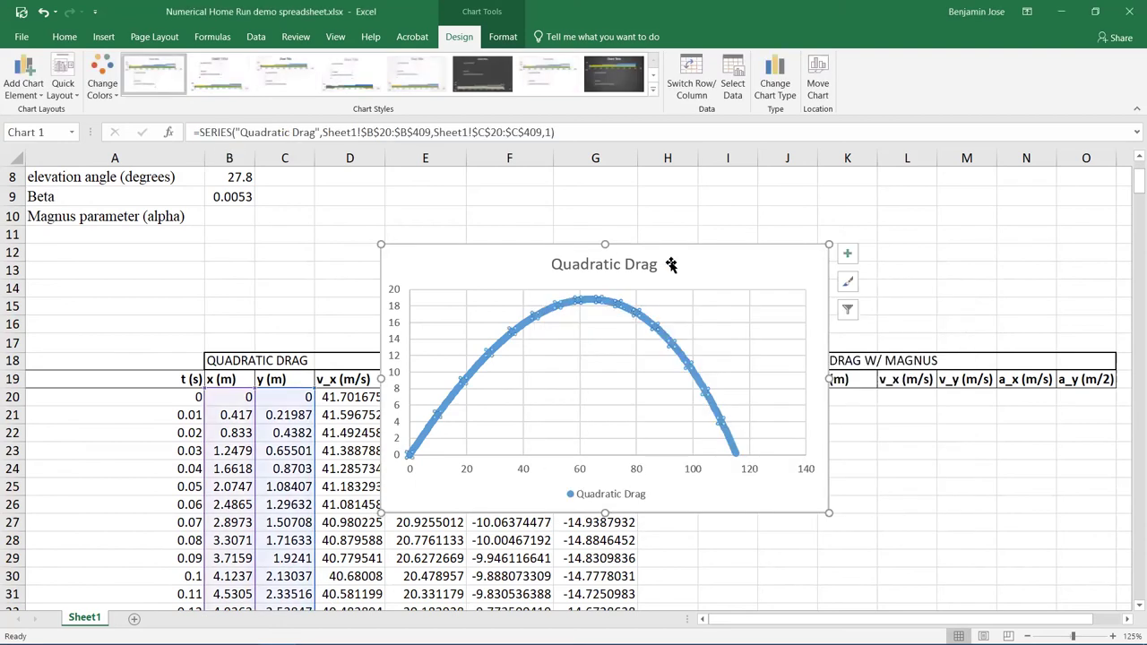
pyautogui.moveTo(672, 263); pyautogui.dragTo(665, 267)
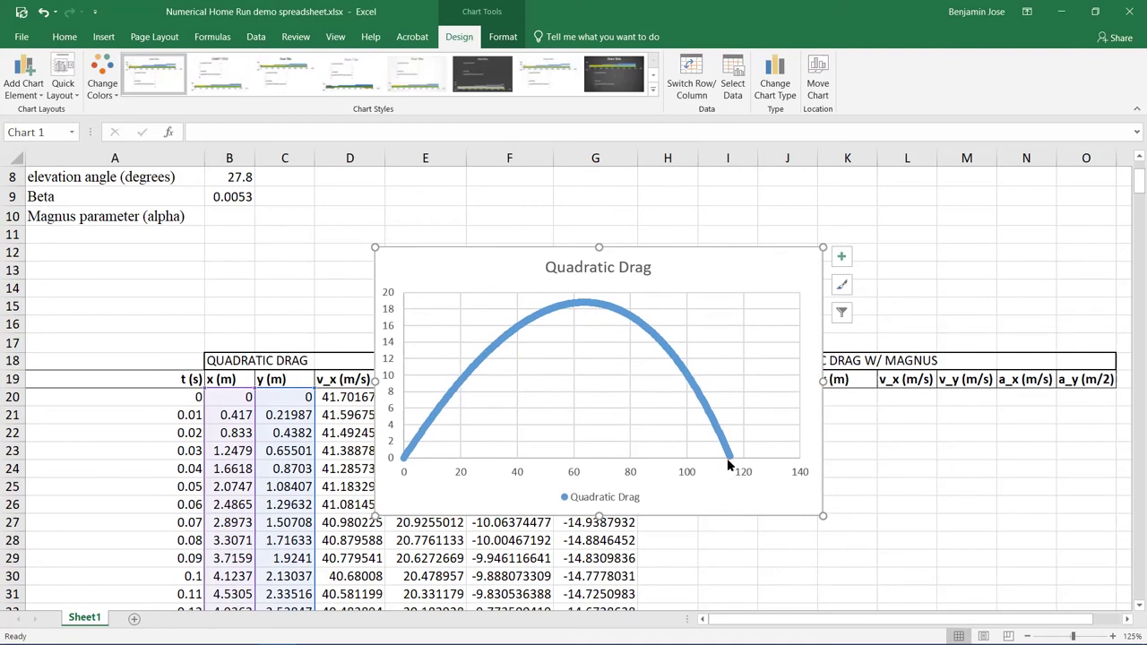
pyautogui.moveTo(728, 463)
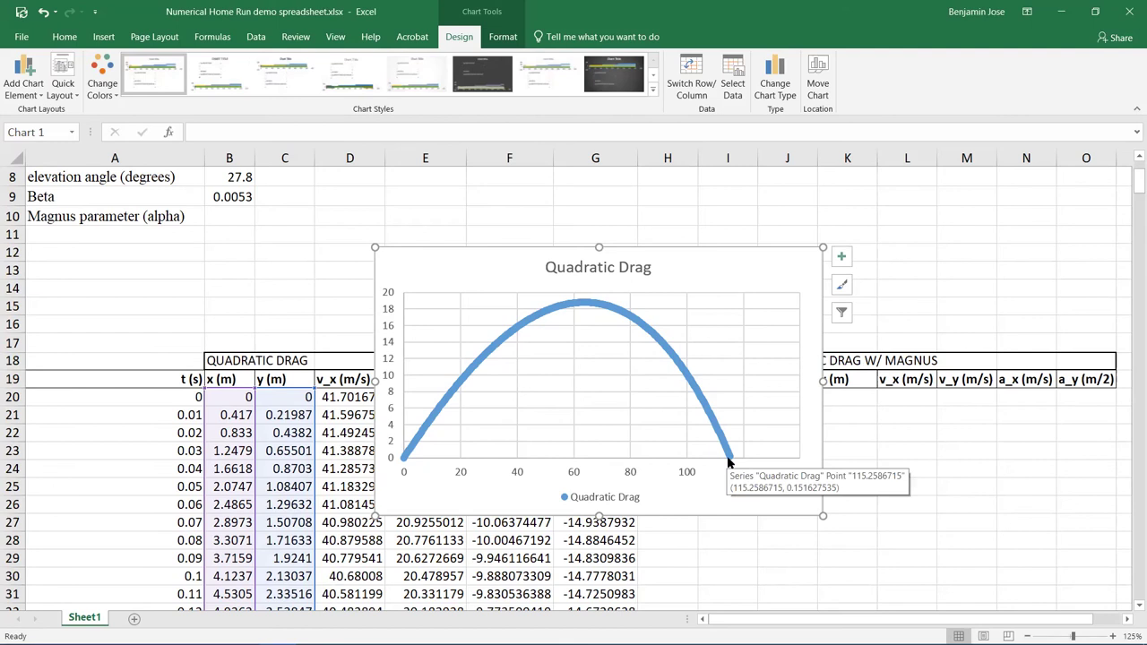
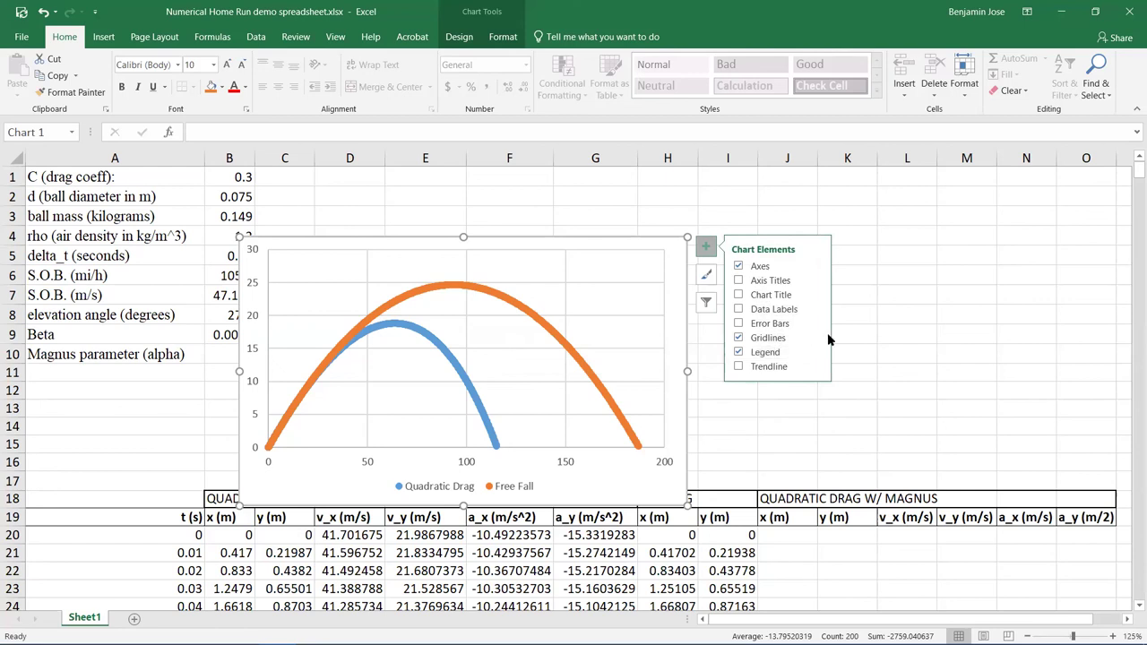
pyautogui.click(816, 352)
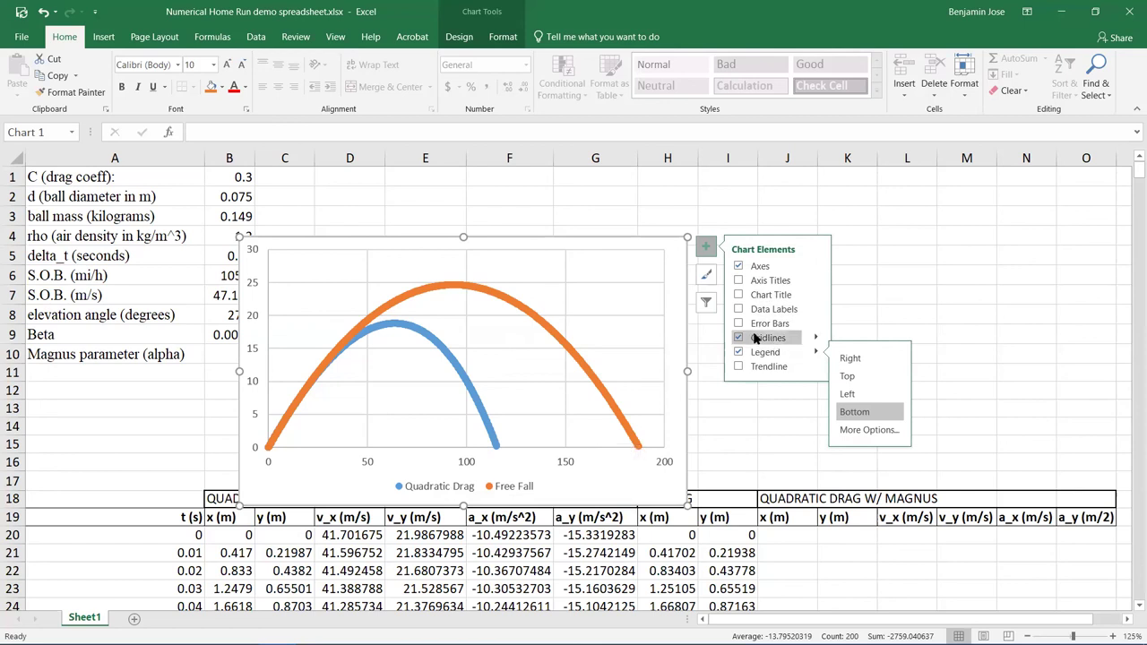
pyautogui.click(739, 295)
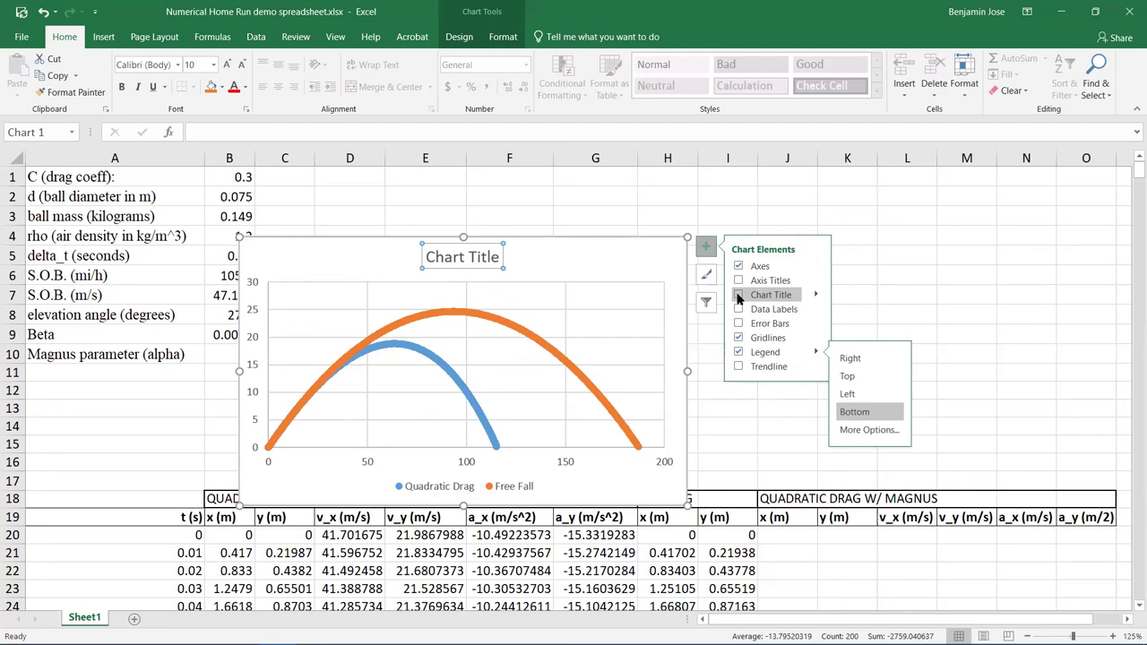
pyautogui.click(739, 295)
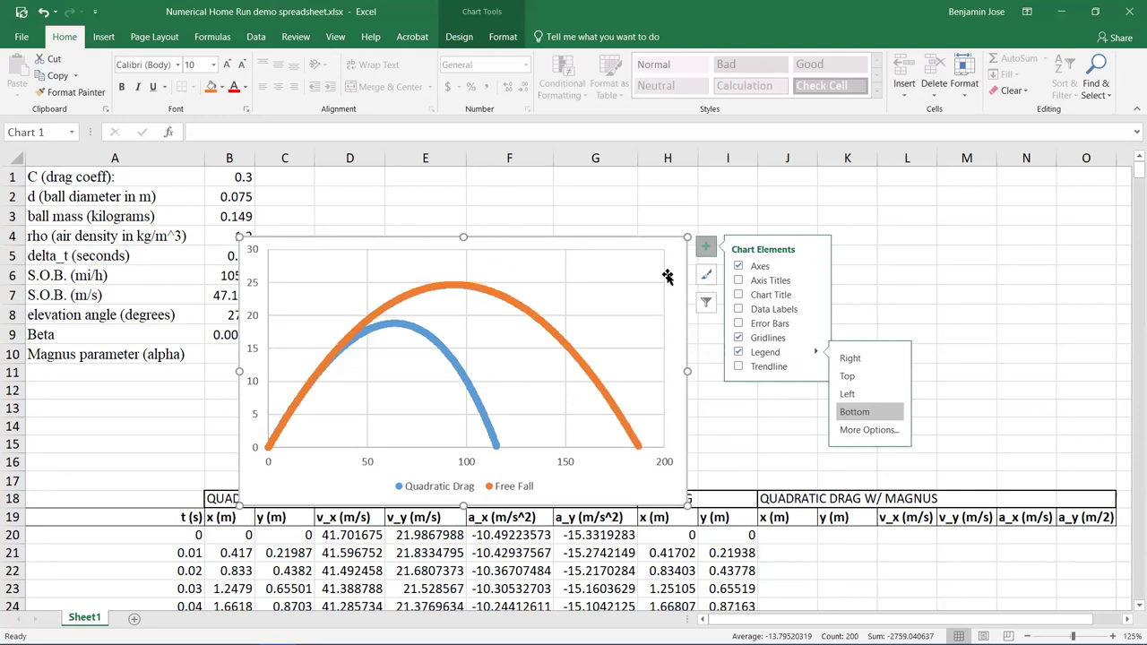
pyautogui.rightClick(557, 278)
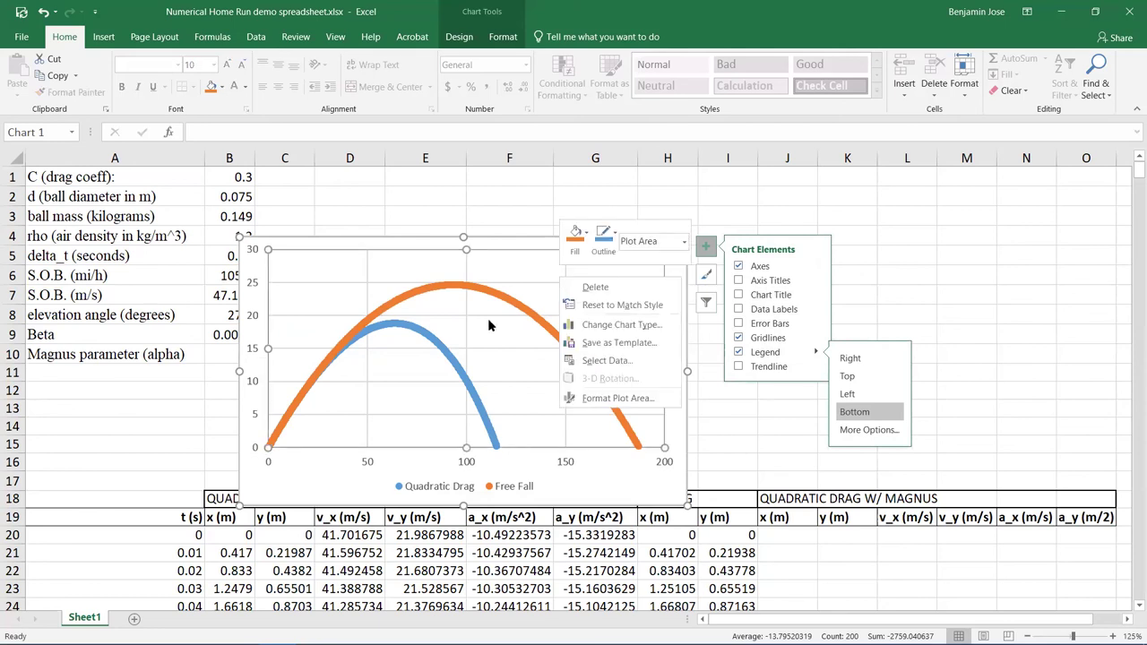
pyautogui.rightClick(338, 245)
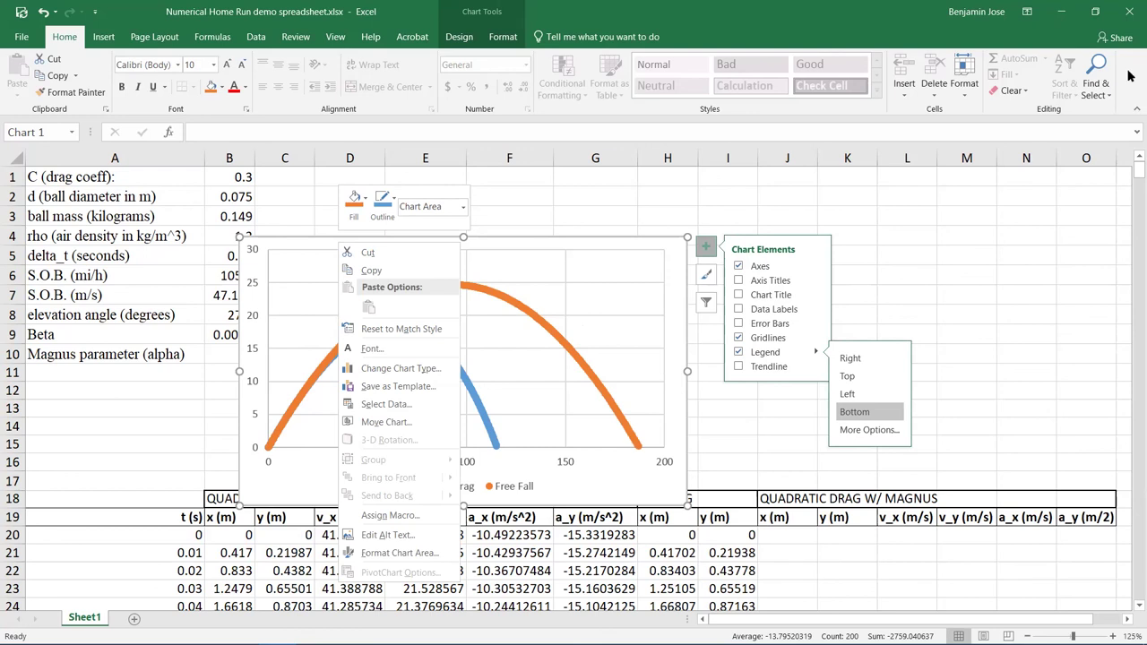
pyautogui.press('Escape')
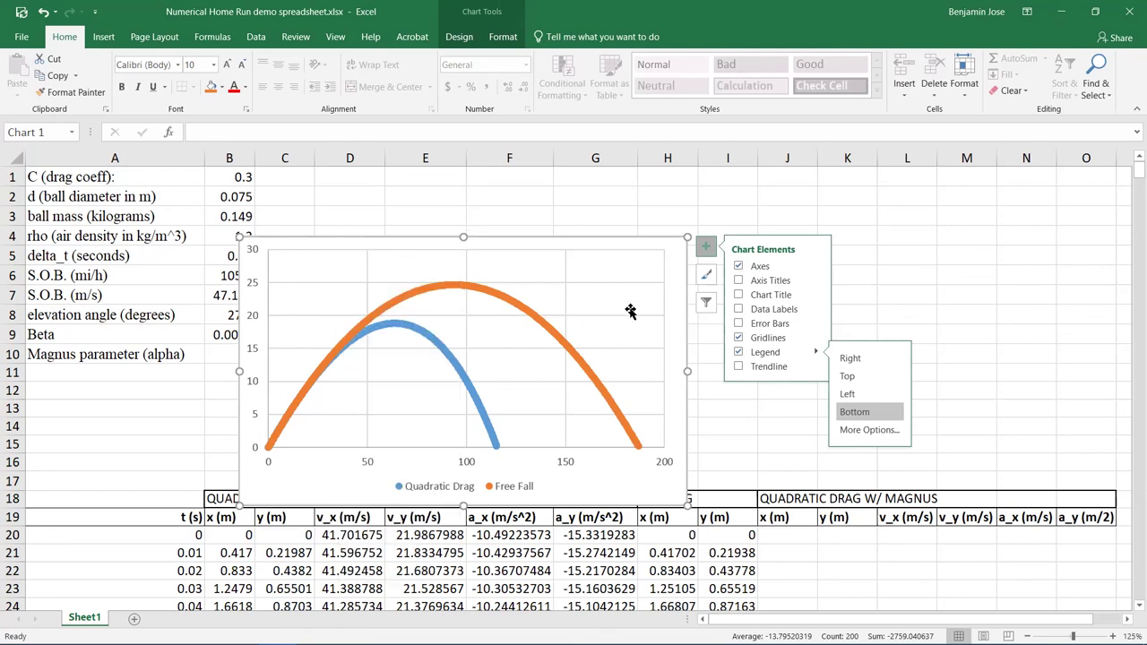
# Step: Add axis titles to the chart and label the horizontal axis "x (meters)"
pyautogui.click(739, 280)
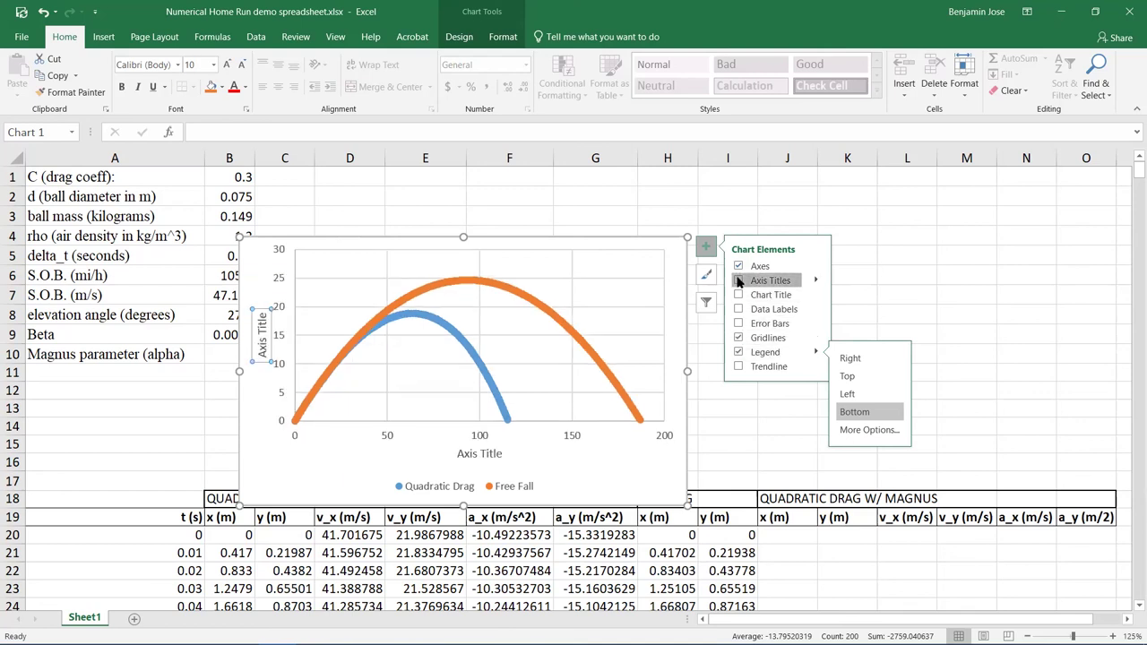
pyautogui.click(500, 454)
pyautogui.click(501, 454)
pyautogui.press('BackSpace')
pyautogui.press('BackSpace')
pyautogui.press('BackSpace')
pyautogui.press('BackSpace')
pyautogui.press('BackSpace')
pyautogui.press('BackSpace')
pyautogui.press('BackSpace')
pyautogui.press('BackSpace')
pyautogui.press('BackSpace')
pyautogui.press('BackSpace')
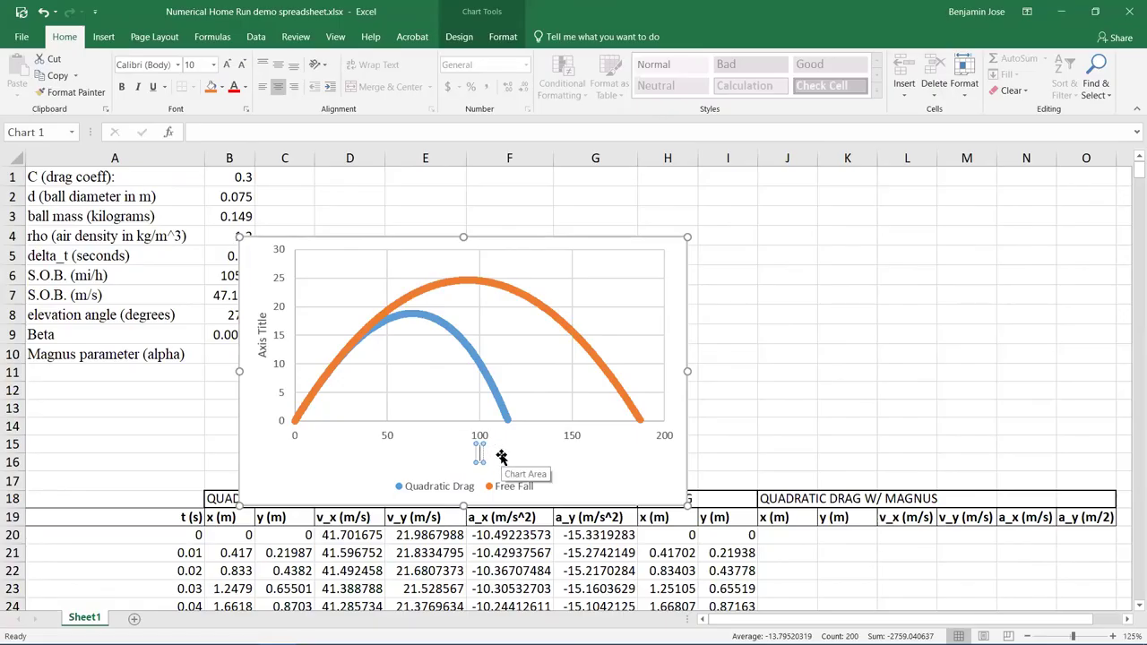
pyautogui.write('x (meteres)')
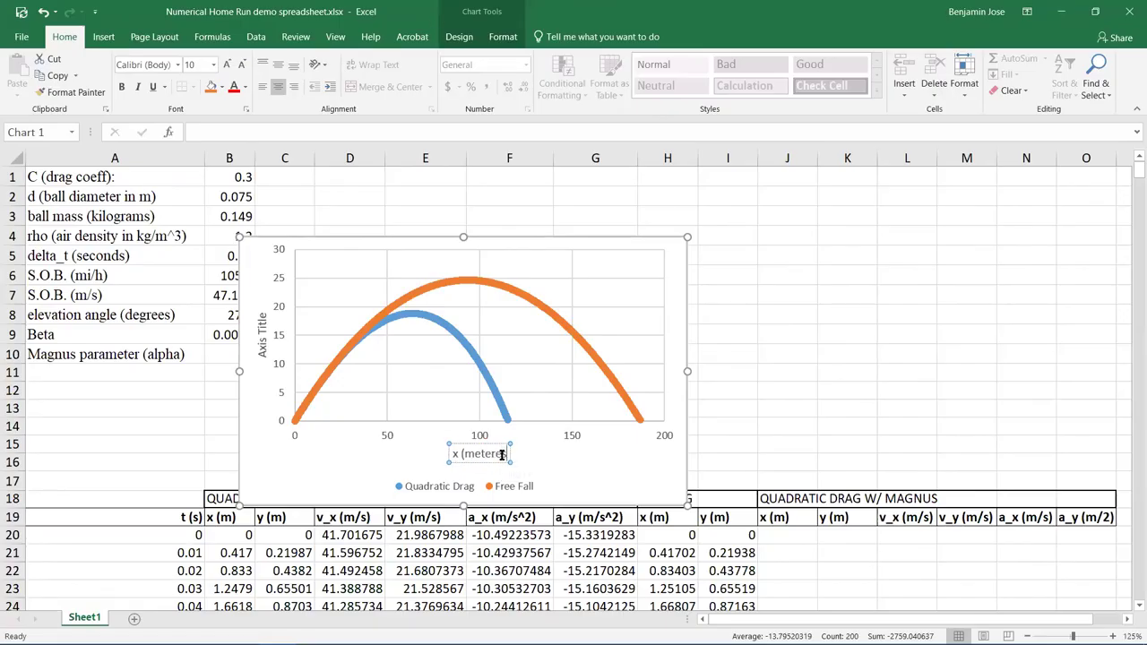
pyautogui.press('Left')
pyautogui.press('Left')
pyautogui.press('BackSpace')
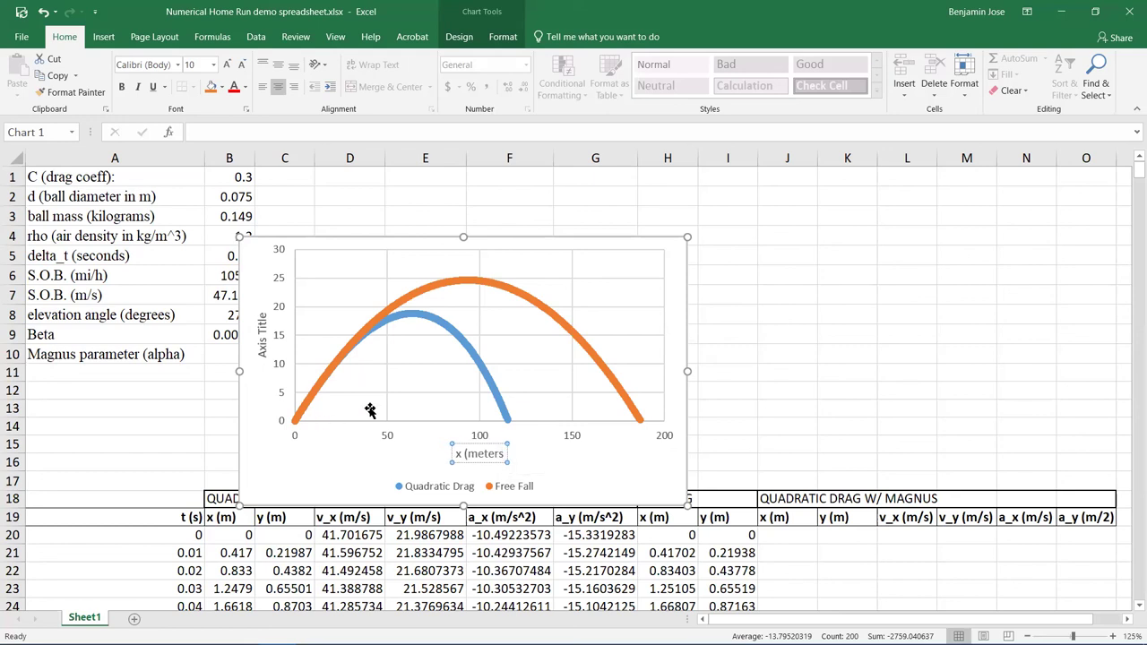
pyautogui.click(341, 430)
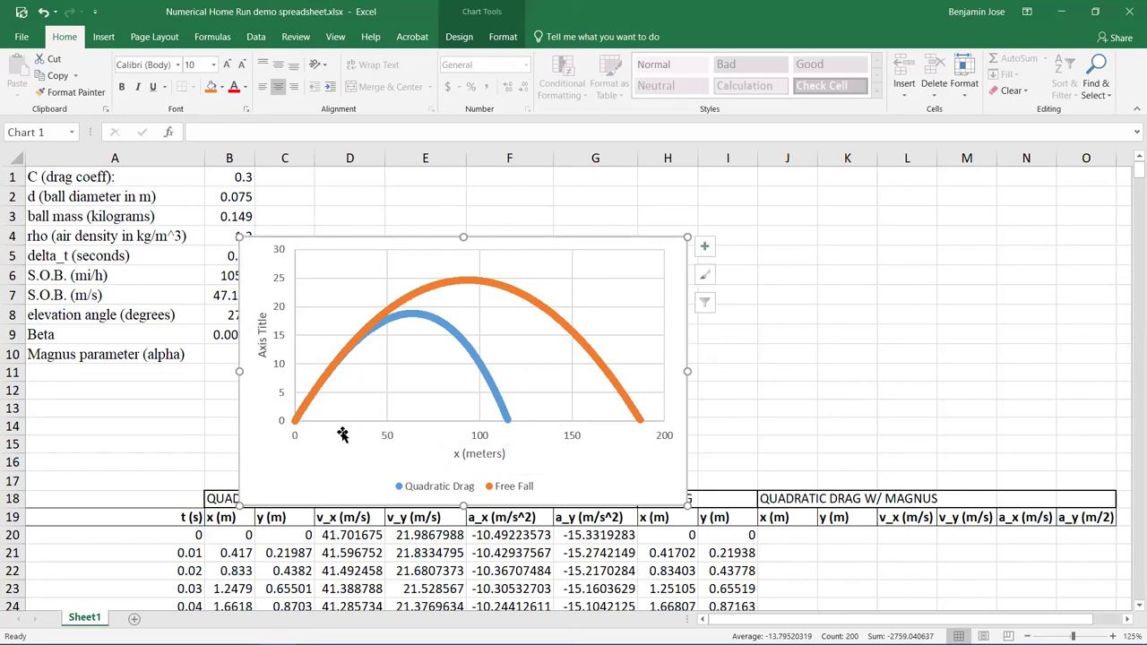
# Step: Change the chart's vertical axis title to "y (meters)"
pyautogui.click(259, 346)
pyautogui.click(260, 346)
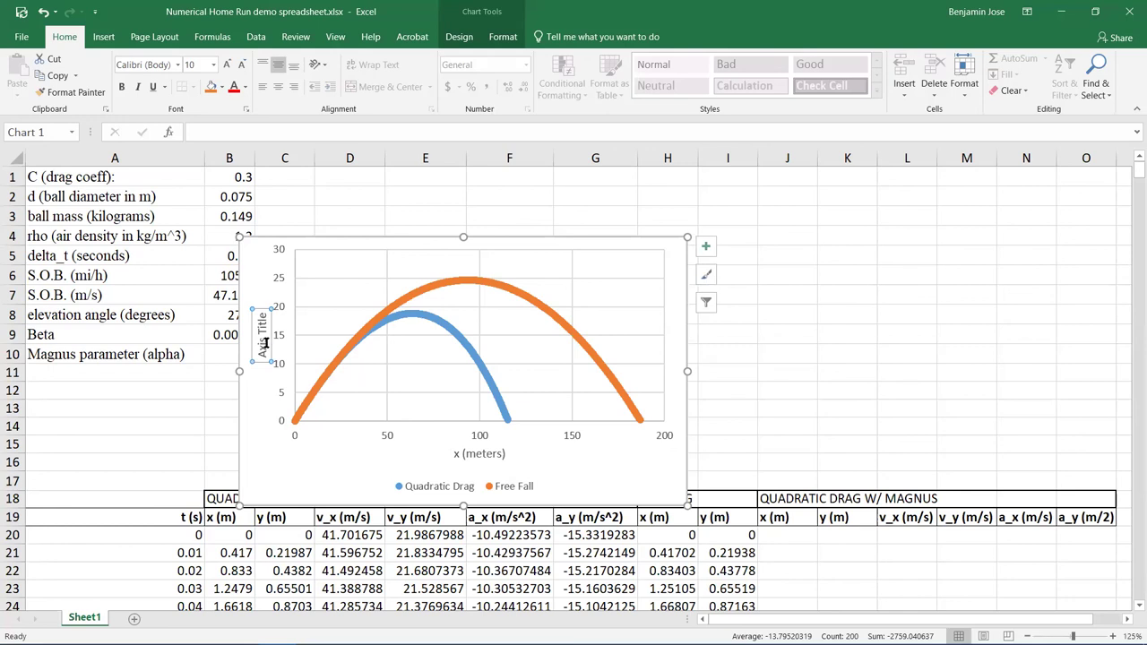
pyautogui.tripleClick(265, 346)
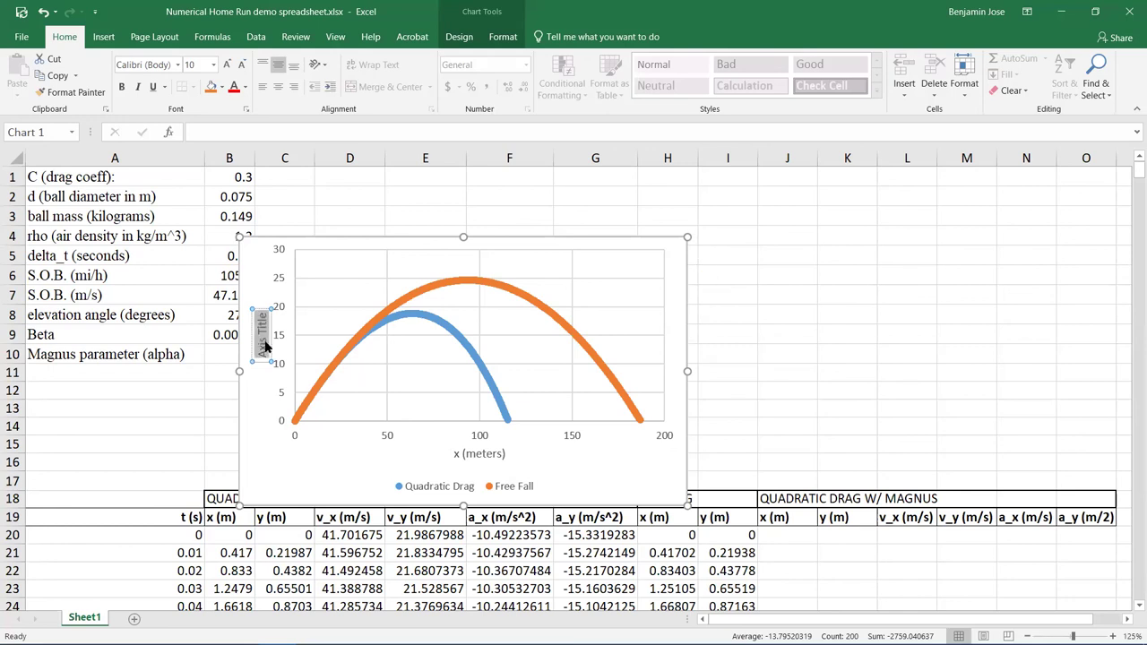
pyautogui.write('y (meters)')
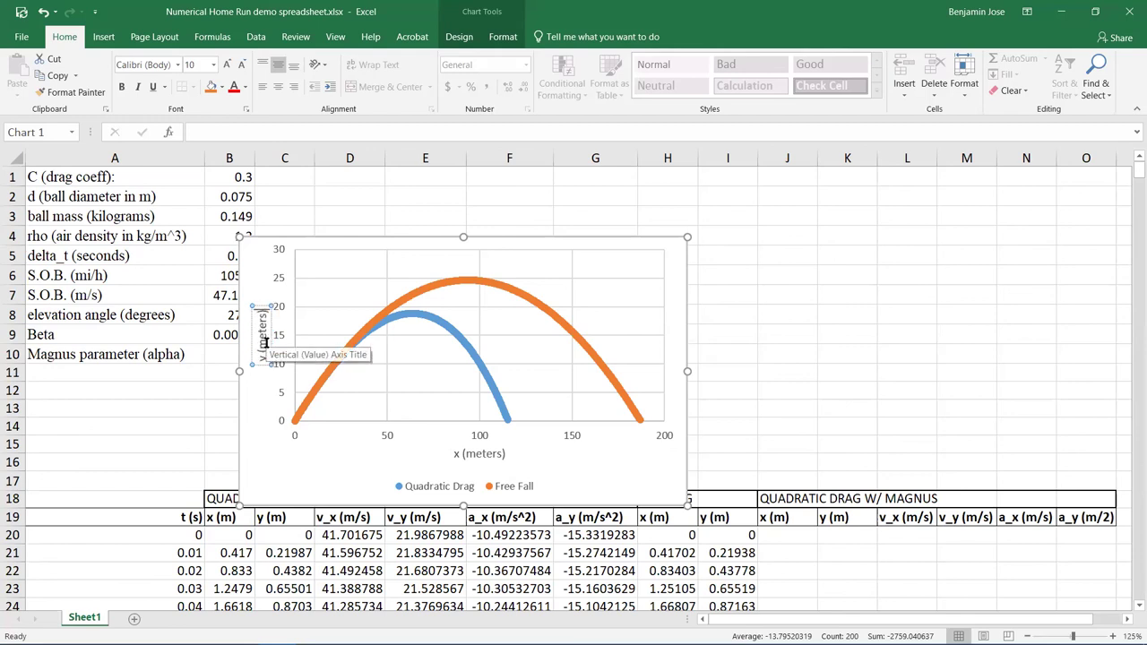
pyautogui.click(300, 465)
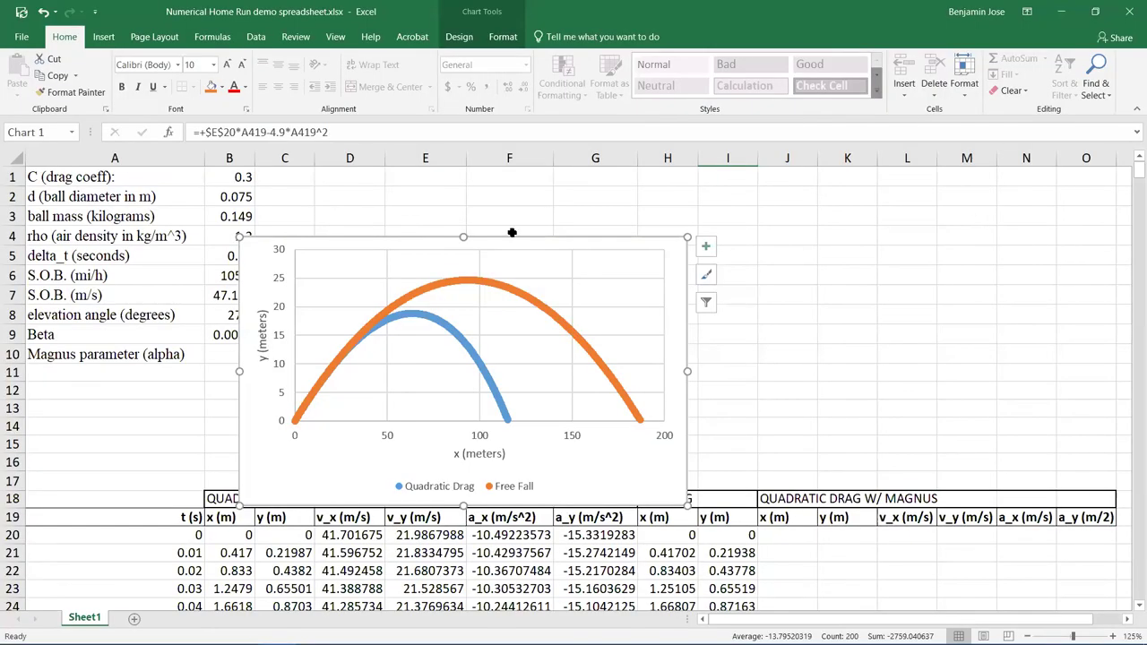
# Step: Insert a text box in the upper right part of the chart's plot area and turn on bold text
pyautogui.click(104, 36)
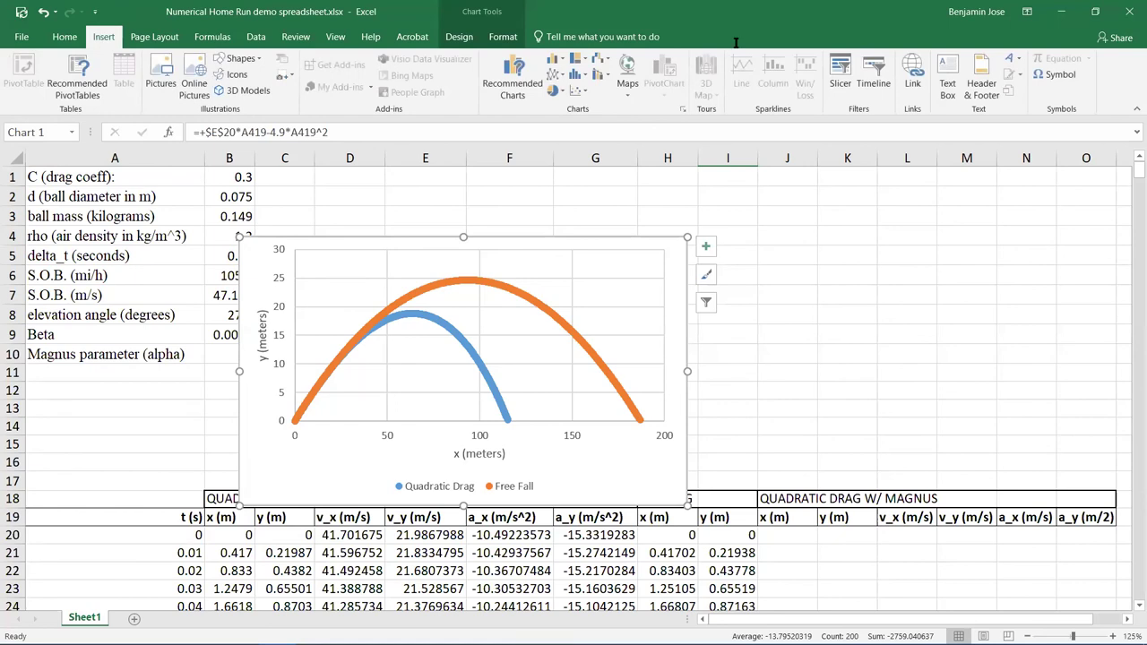
pyautogui.click(954, 70)
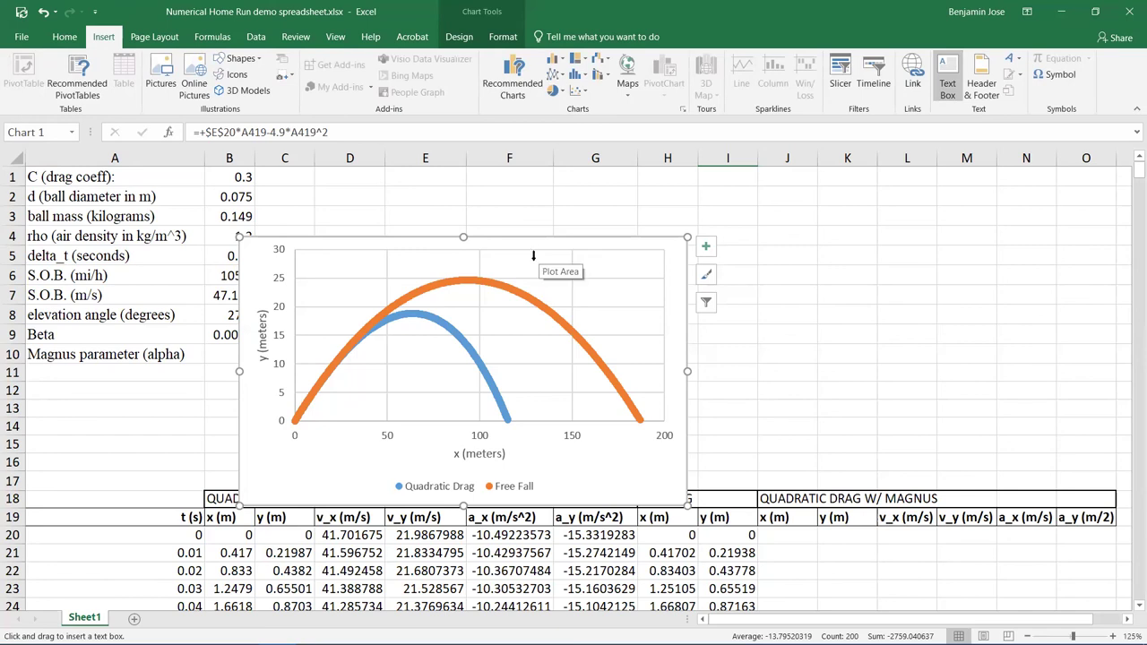
pyautogui.moveTo(532, 257); pyautogui.dragTo(670, 314)
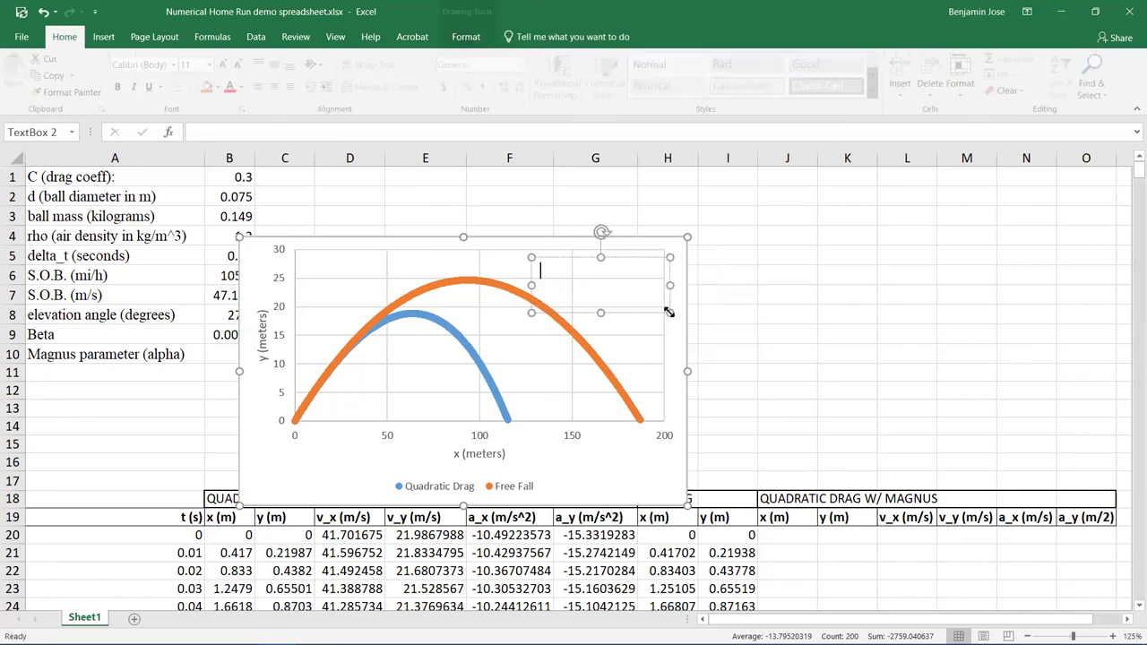
pyautogui.hotkey('ctrl', 'b')
pyautogui.write('Tr')
pyautogui.press('BackSpace')
pyautogui.press('BackSpace')
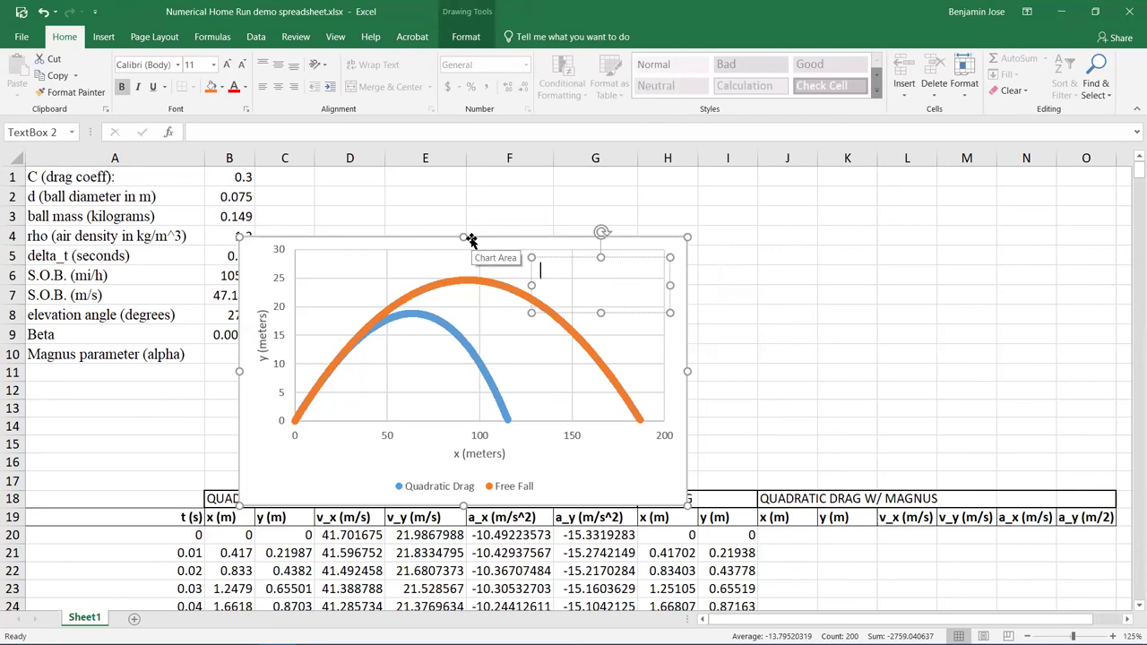
pyautogui.write('Bubba Gump')
pyautogui.press('Return')
pyautogui.write('Trud')
pyautogui.press('BackSpace')
pyautogui.write('e')
pyautogui.press('BackSpace')
pyautogui.press('BackSpace')
pyautogui.press('BackSpace')
pyautogui.press('BackSpace')
pyautogui.write('Stad')
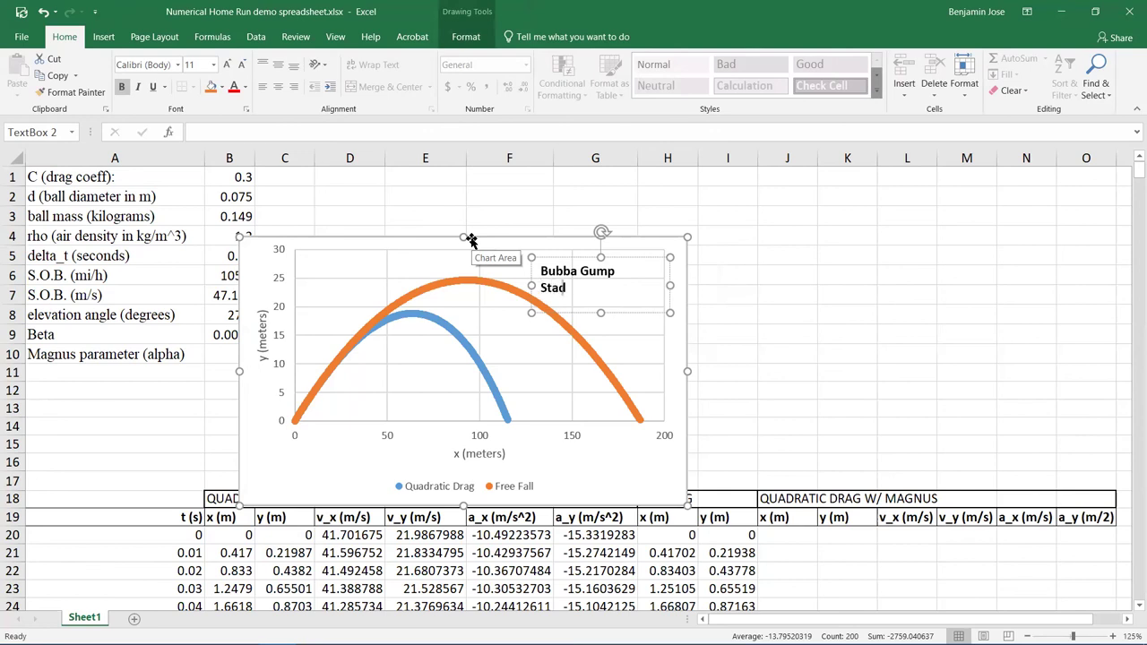
pyautogui.write('ium NAme')
pyautogui.press('BackSpace')
pyautogui.press('BackSpace')
pyautogui.press('BackSpace')
pyautogui.press('BackSpace')
pyautogui.write('am')
pyautogui.press('BackSpace')
pyautogui.press('BackSpace')
pyautogui.write('Name')
pyautogui.press('BackSpace')
pyautogui.press('BackSpace')
pyautogui.press('BackSpace')
pyautogui.press('BackSpace')
pyautogui.press('BackSpace')
pyautogui.press('BackSpace')
pyautogui.press('BackSpace')
pyautogui.press('BackSpace')
pyautogui.press('BackSpace')
pyautogui.press('BackSpace')
pyautogui.press('BackSpace')
pyautogui.press('BackSpace')
pyautogui.press('BackSpace')
pyautogui.press('BackSpace')
pyautogui.press('BackSpace')
pyautogui.press('BackSpace')
pyautogui.press('BackSpace')
pyautogui.press('BackSpace')
pyautogui.press('BackSpace')
pyautogui.press('BackSpace')
pyautogui.press('BackSpace')
pyautogui.press('BackSpace')
pyautogui.press('BackSpace')
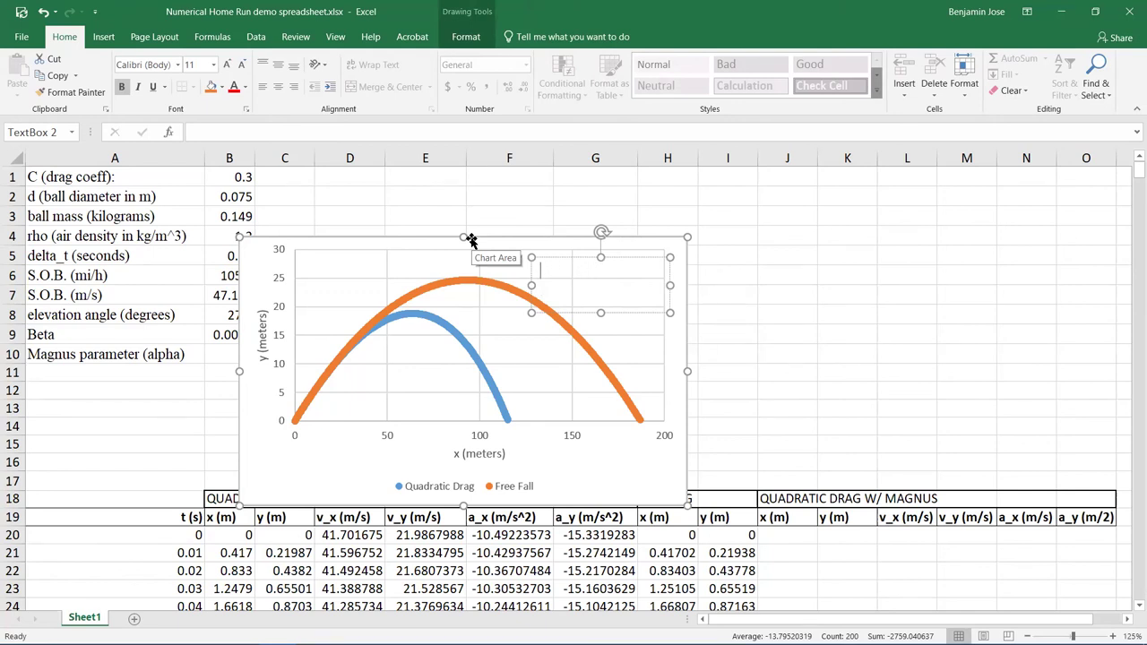
# Step: Enter "True Distance: 420 ft" in the chart's text box, with "Apex: 89 ft" on the second line
pyautogui.write('True Distance')
pyautogui.write(':')
pyautogui.write(' 420')
pyautogui.write(' ft ')
pyautogui.write('Apex:')
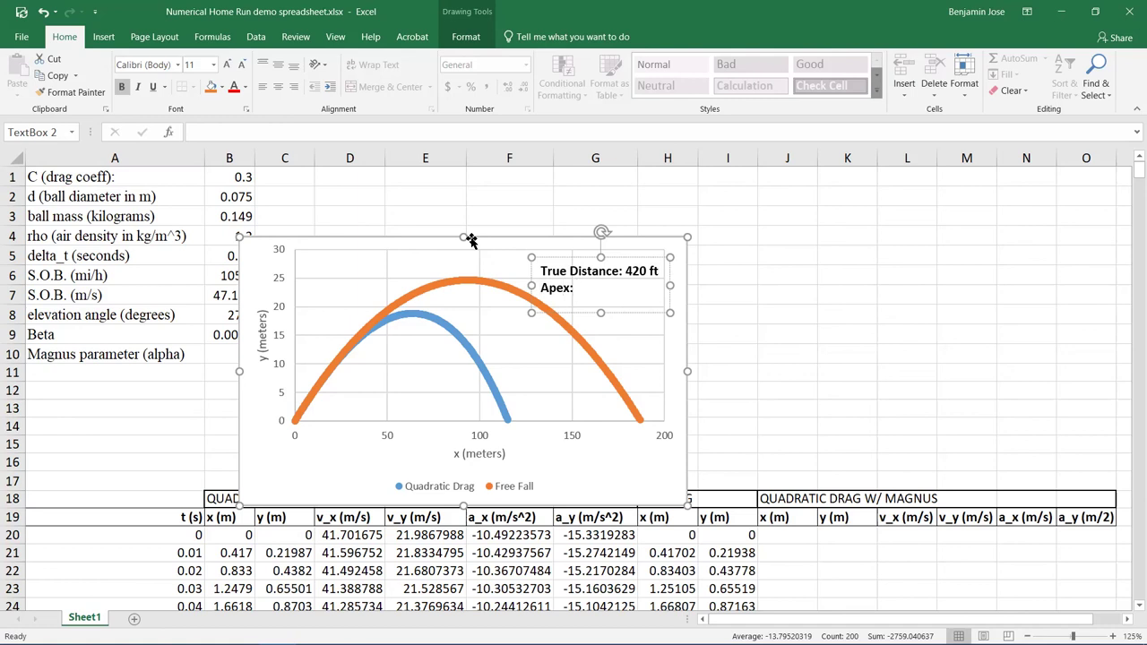
pyautogui.write(' 89 ft')
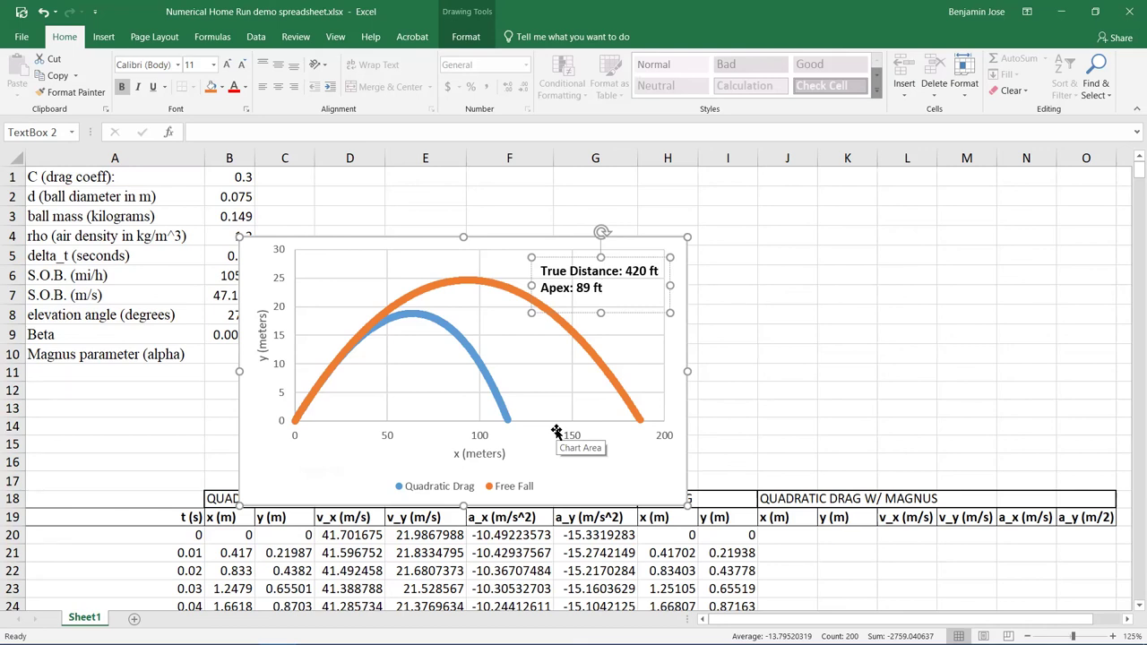
# Step: Change the chart text box values to "True Distance: 127 m" and "Apex: 27 m"
pyautogui.moveTo(627, 271); pyautogui.dragTo(647, 270)
pyautogui.write('127')
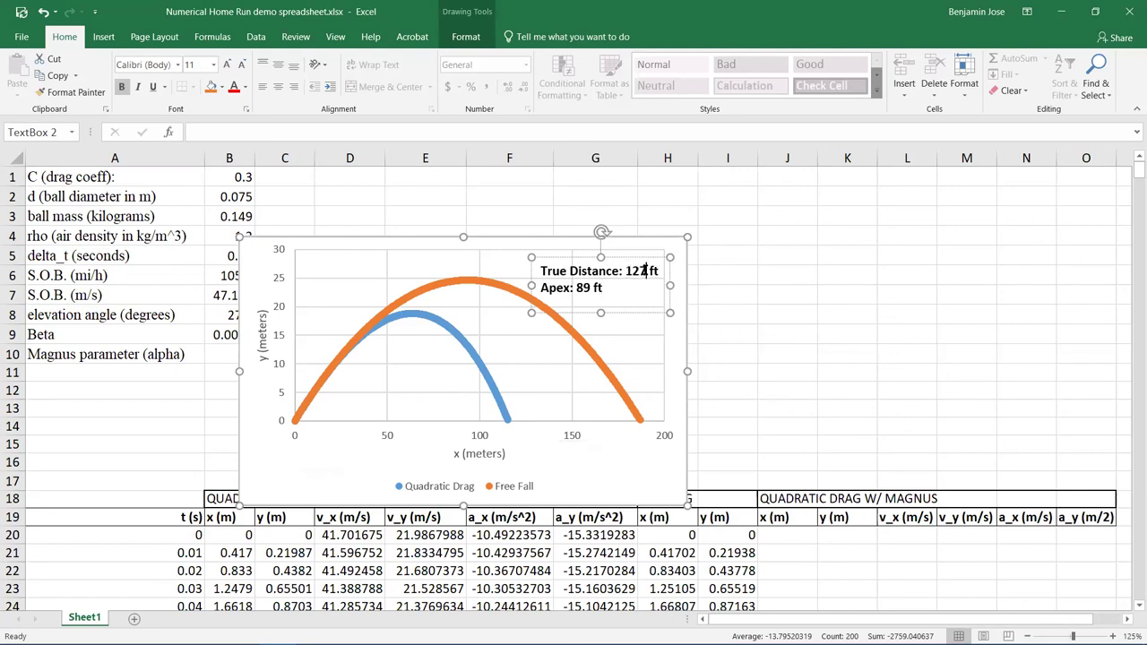
pyautogui.moveTo(577, 286); pyautogui.dragTo(592, 287)
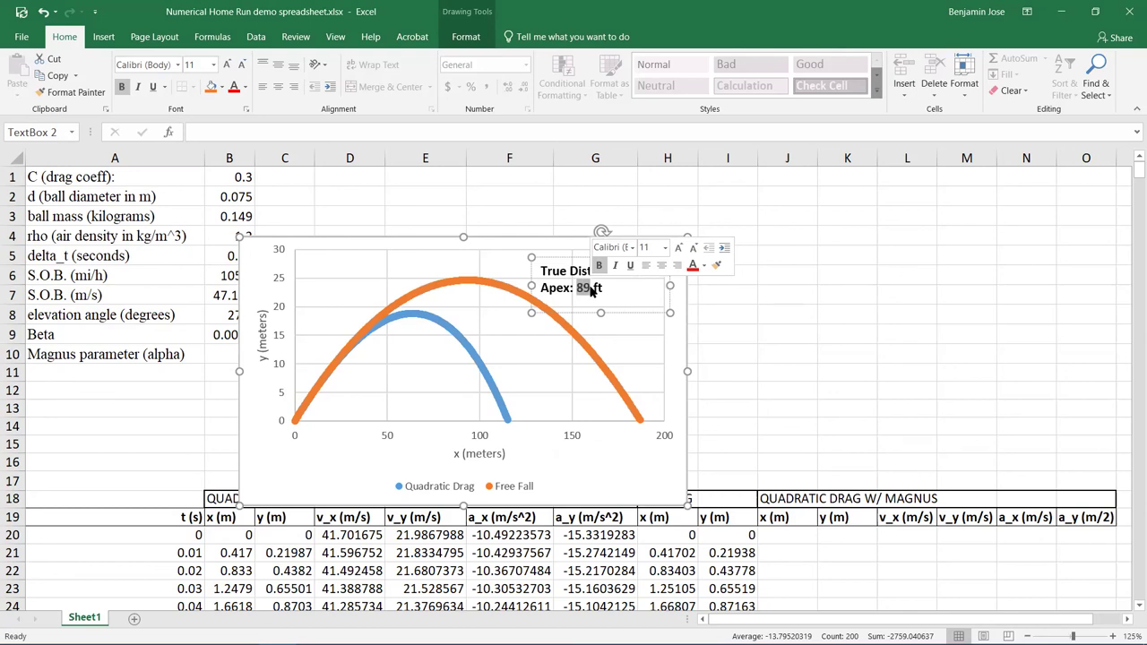
pyautogui.write('27')
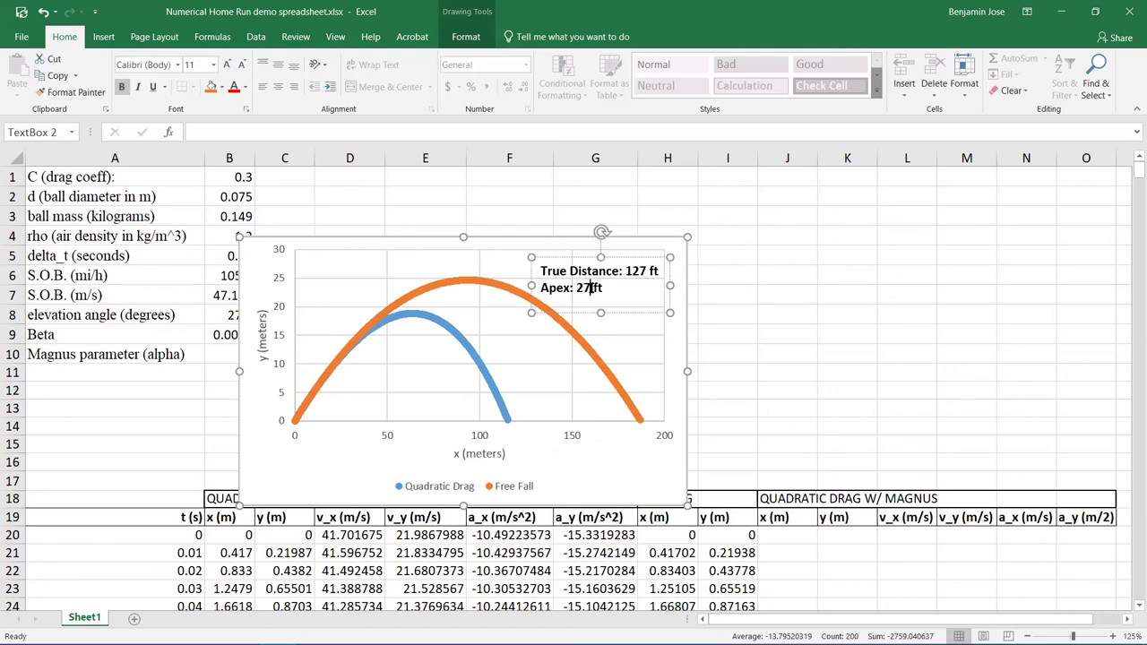
pyautogui.doubleClick(600, 288)
pyautogui.write('m')
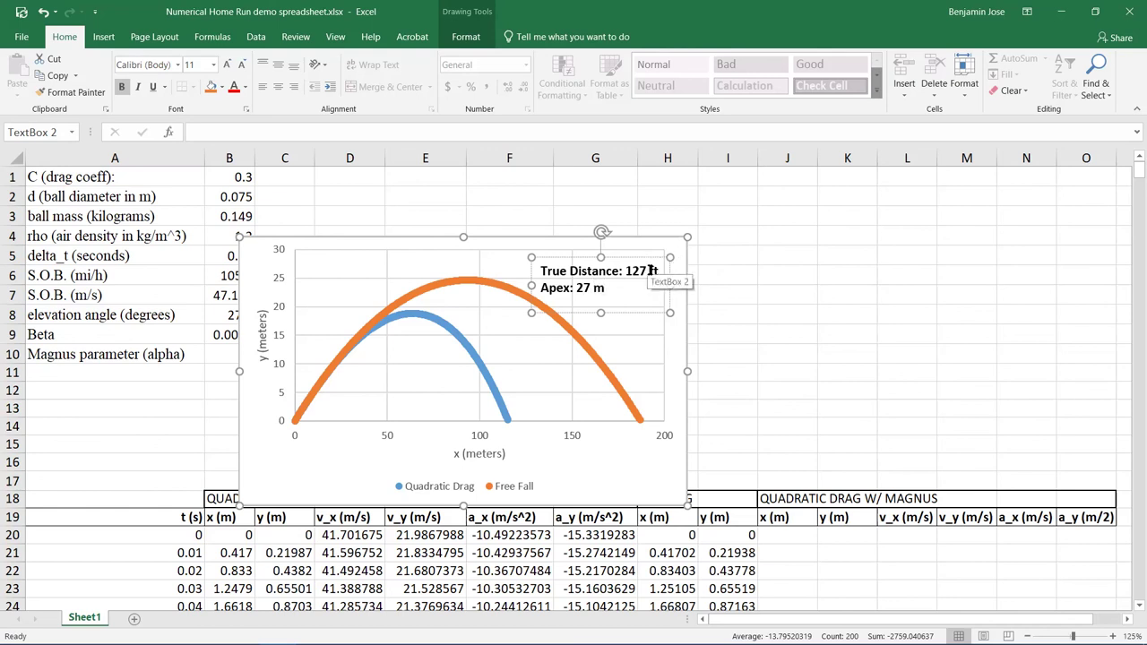
pyautogui.doubleClick(654, 270)
pyautogui.write('m')
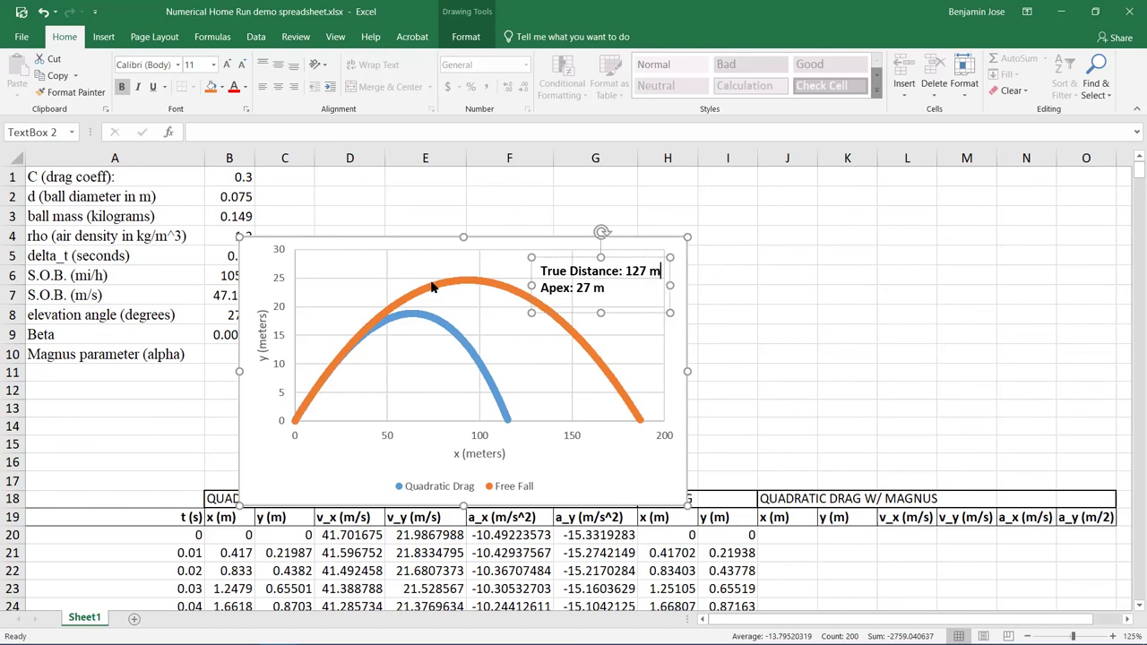
# Step: Add "True" before "Apex" on the second line of the chart's text box
pyautogui.click(542, 288)
pyautogui.write('True')
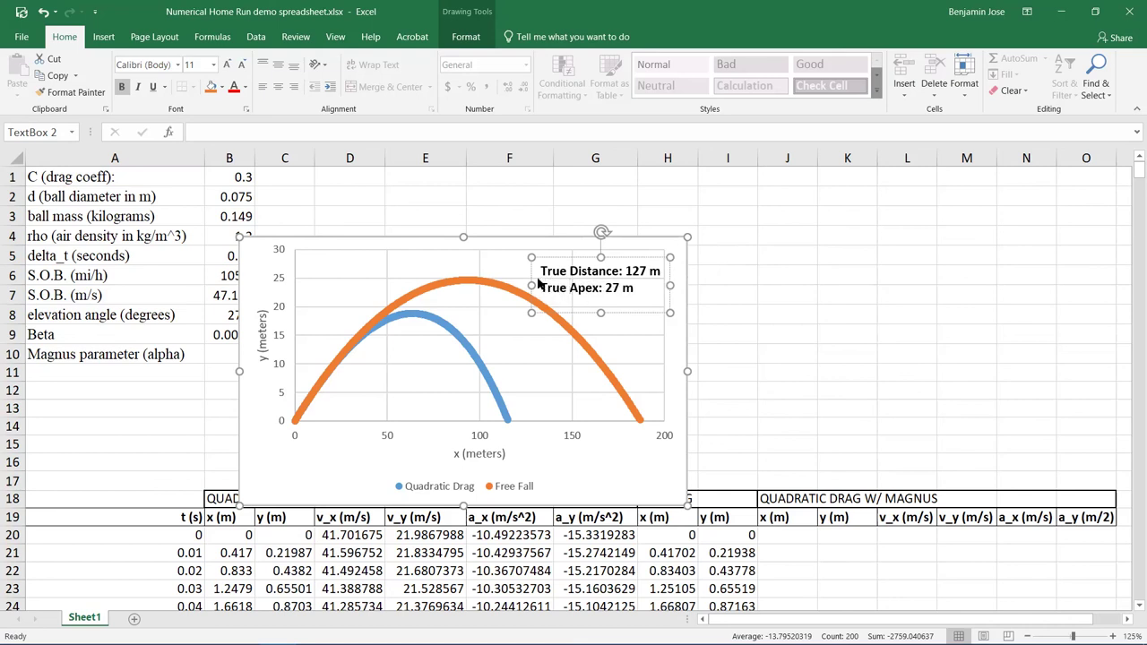
pyautogui.moveTo(543, 269); pyautogui.dragTo(639, 289)
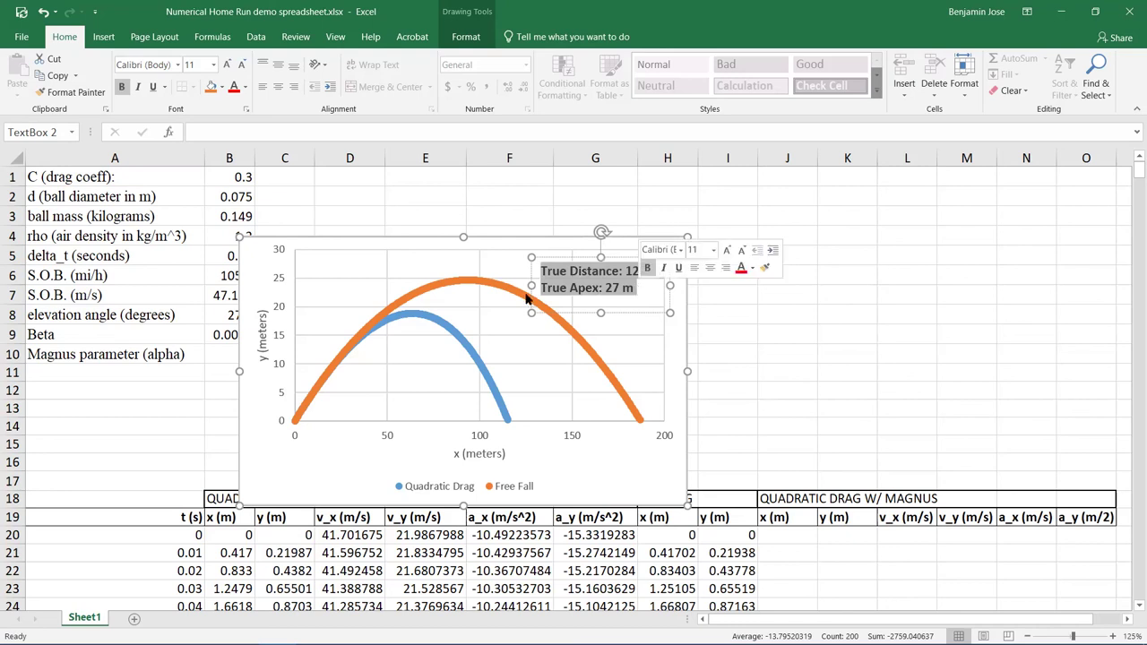
pyautogui.click(409, 321)
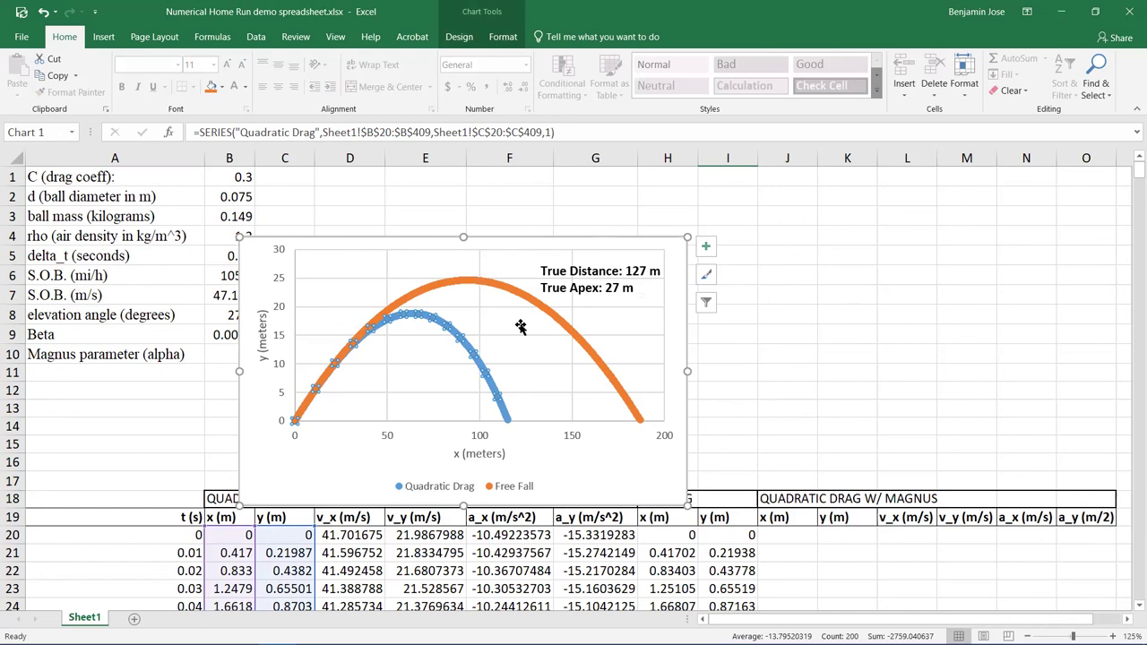
# Step: Add a title to the chart and select its placeholder text
pyautogui.click(670, 478)
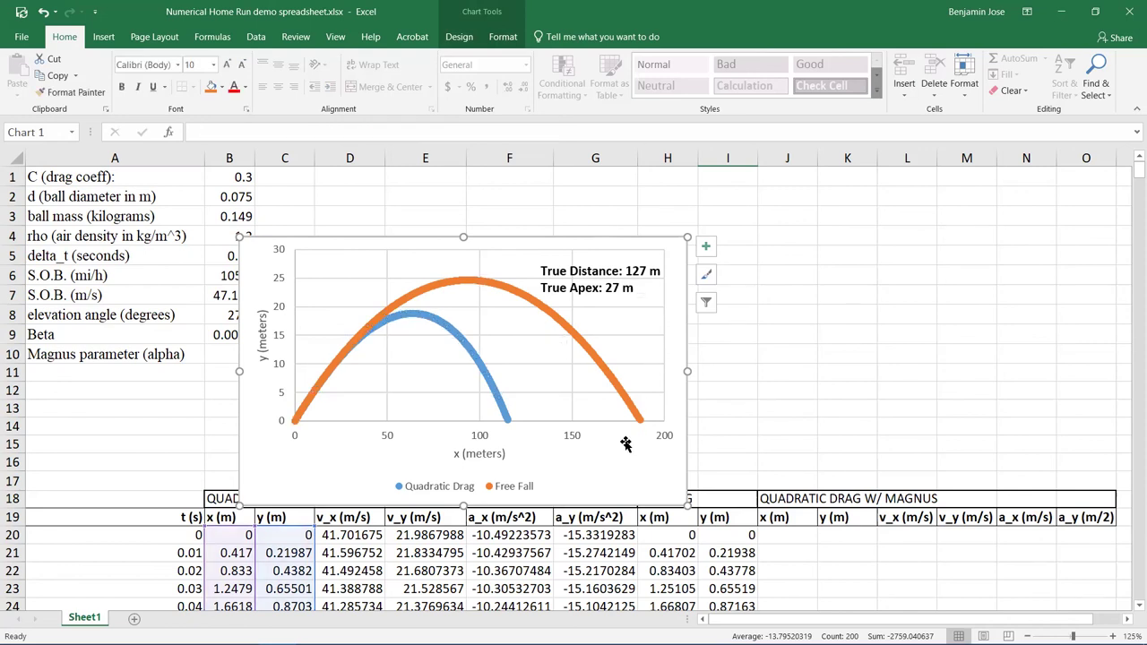
pyautogui.click(705, 246)
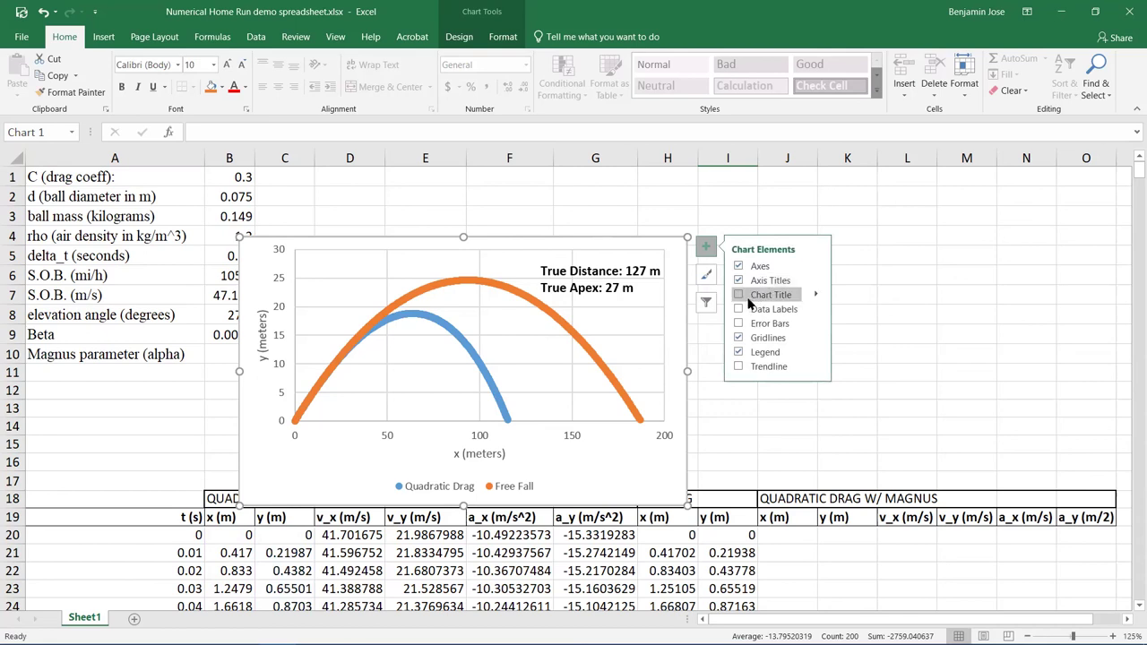
pyautogui.click(739, 295)
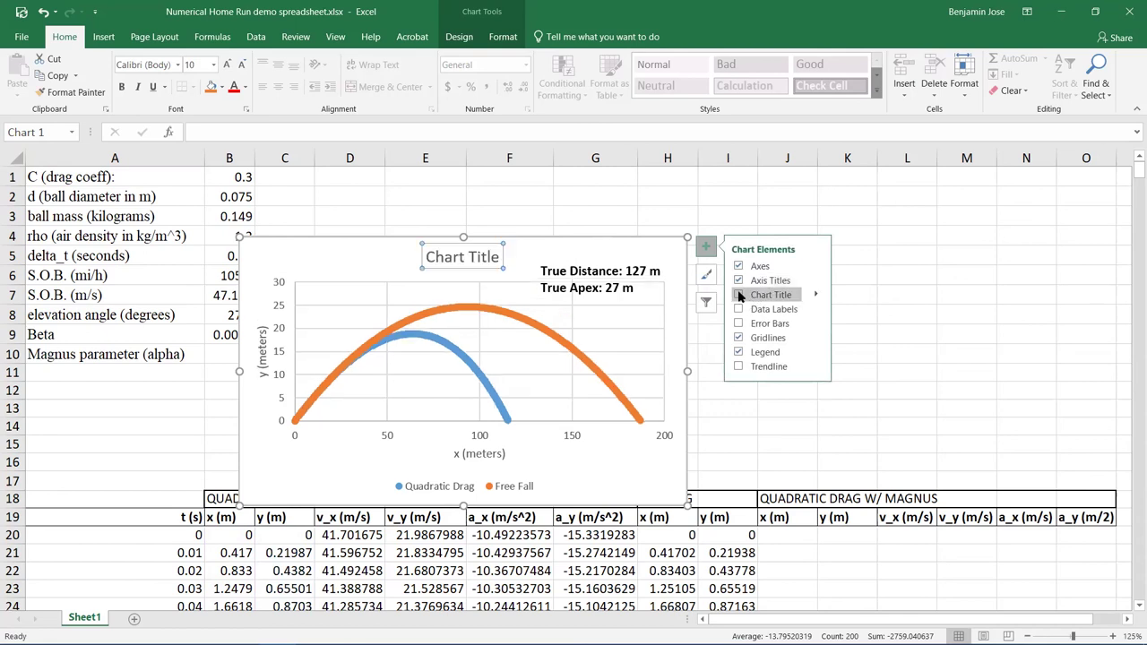
pyautogui.click(444, 257)
pyautogui.moveTo(443, 257); pyautogui.dragTo(499, 257)
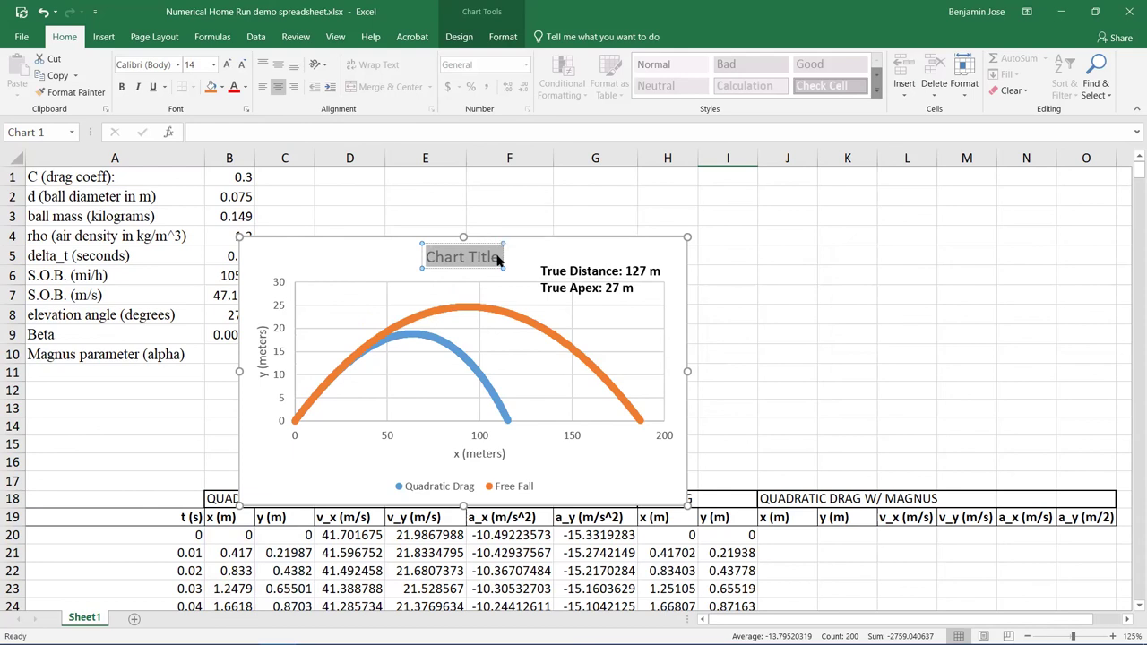
# Step: Replace the placeholder chart title with "Bubba Gump, Blueberry Stadium, 10/15/2019"
pyautogui.write('B')
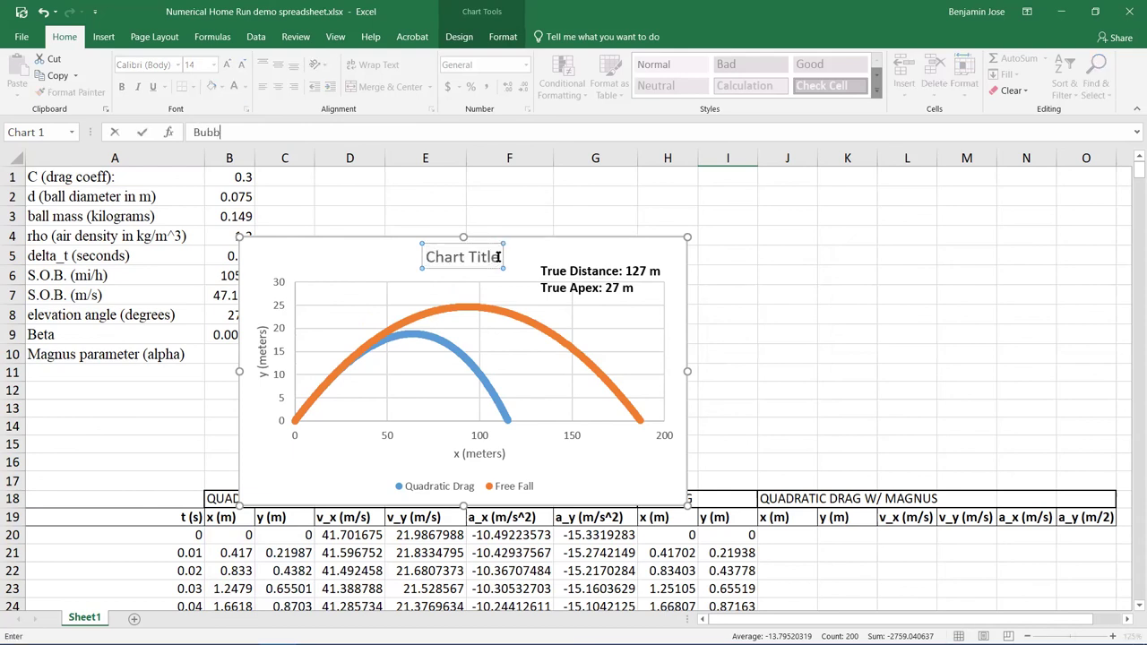
pyautogui.press('Return')
pyautogui.click(462, 257)
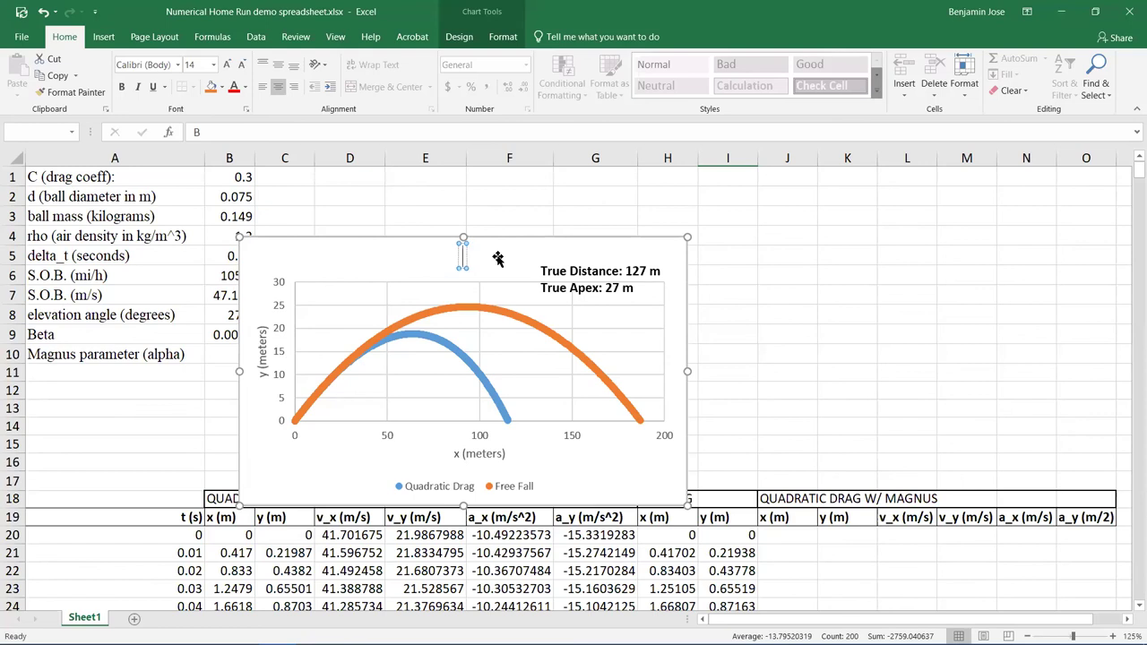
pyautogui.write('ubbe G')
pyautogui.press('BackSpace')
pyautogui.press('BackSpace')
pyautogui.press('BackSpace')
pyautogui.press('BackSpace')
pyautogui.write('ba Gump')
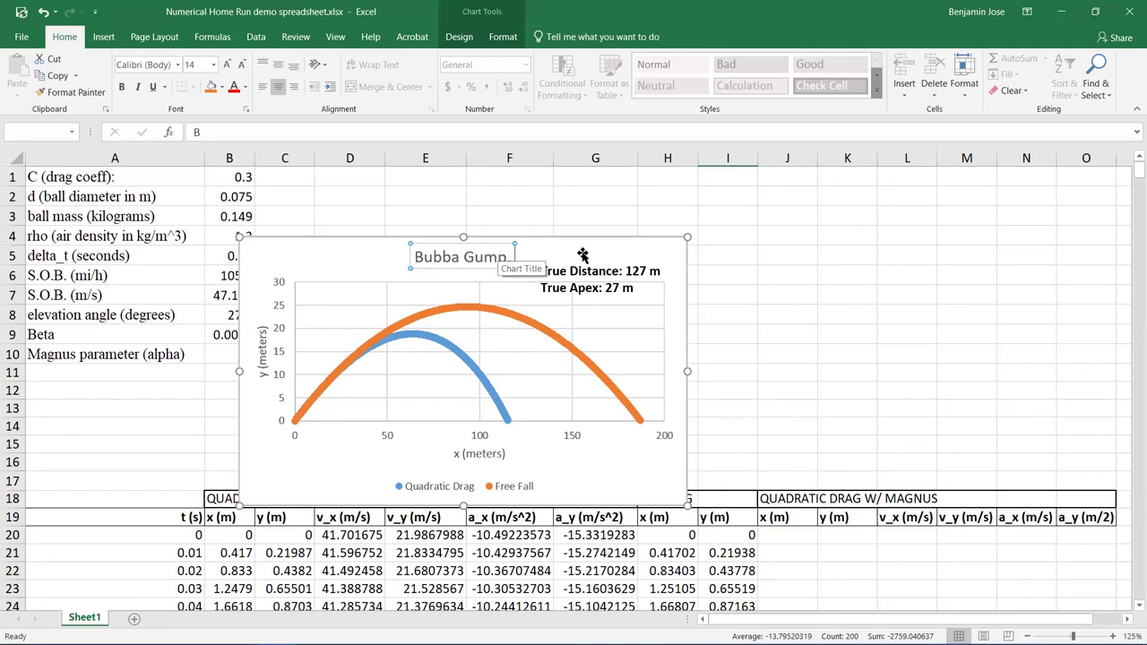
pyautogui.write(', Blueb')
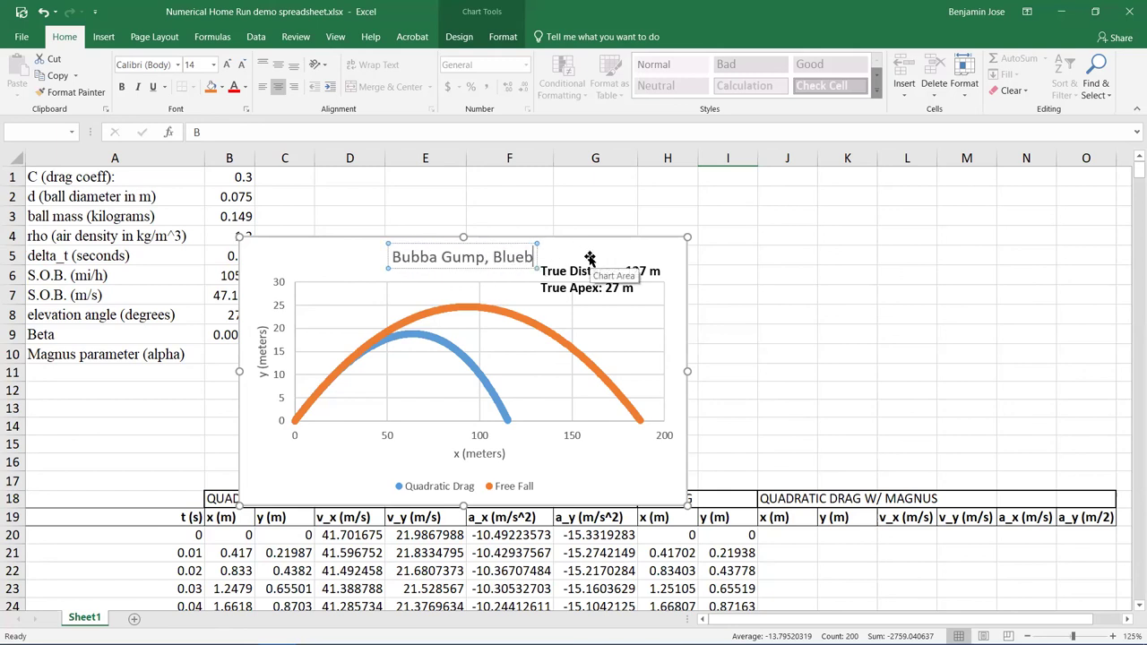
pyautogui.write('erry Stadium')
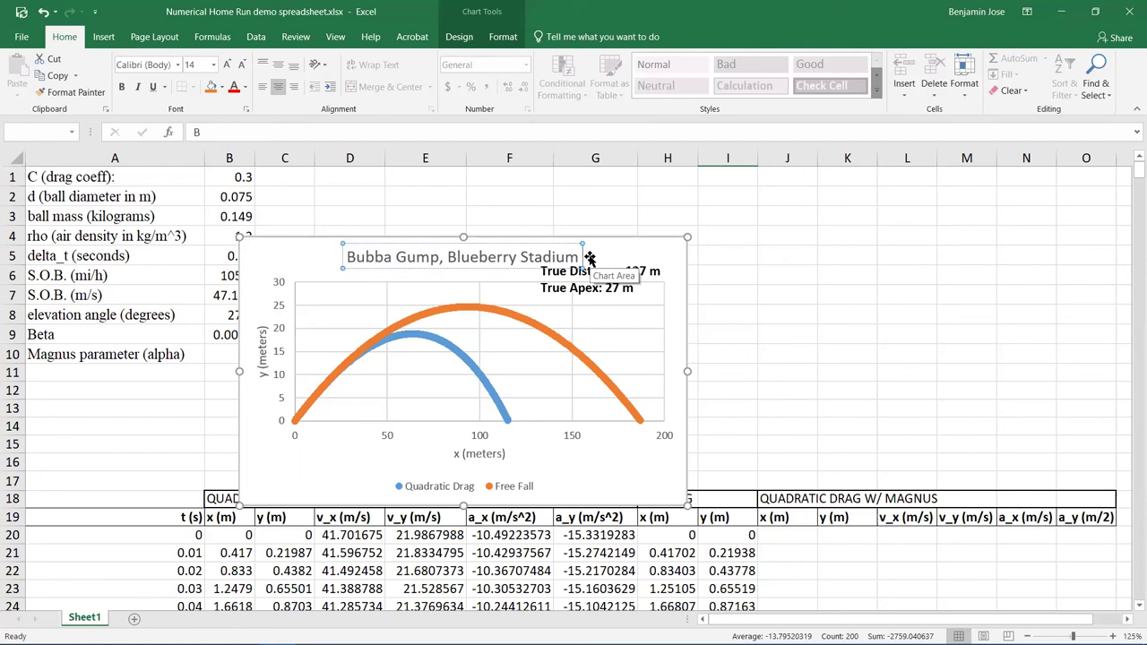
pyautogui.write(',')
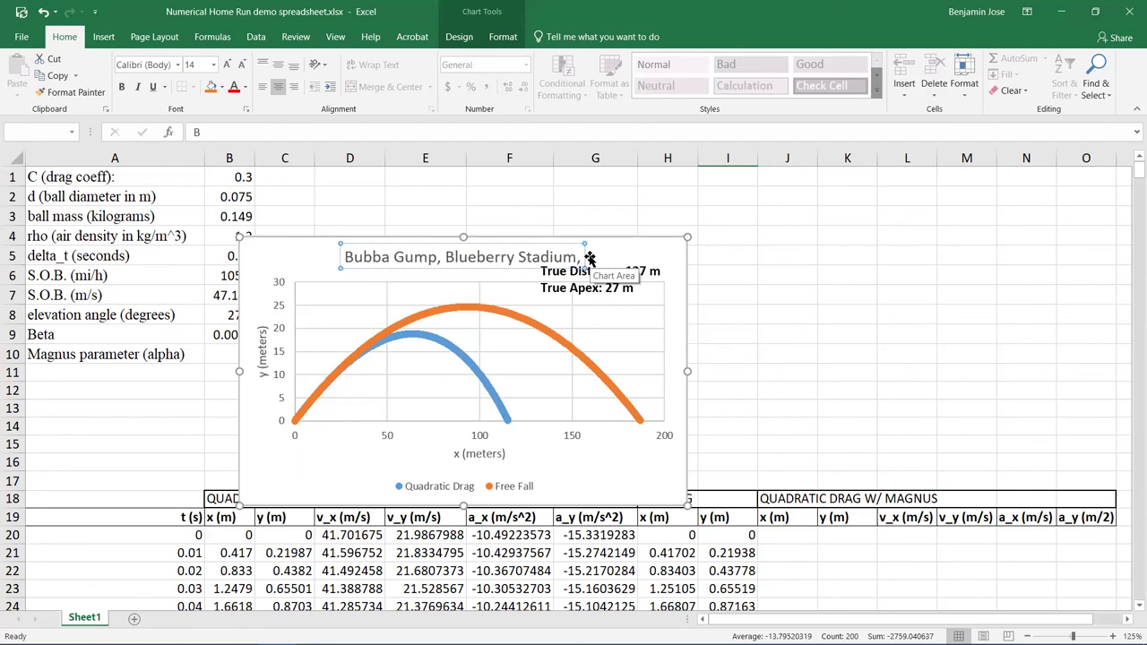
pyautogui.write(' 10')
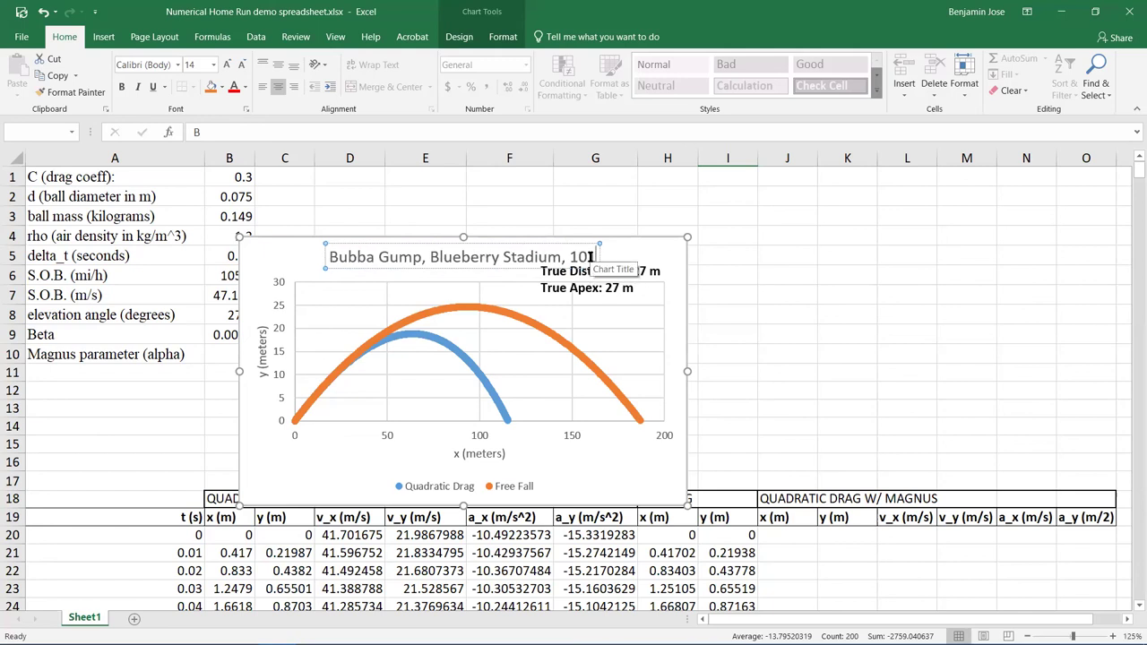
pyautogui.write('/5')
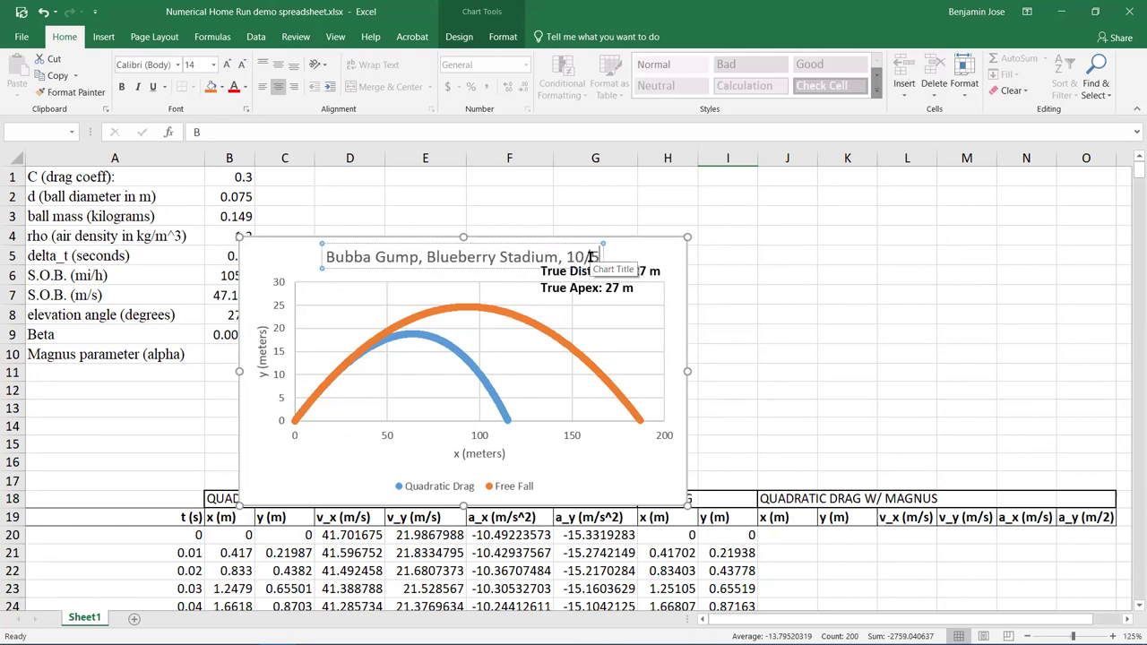
pyautogui.press('BackSpace')
pyautogui.write('15/')
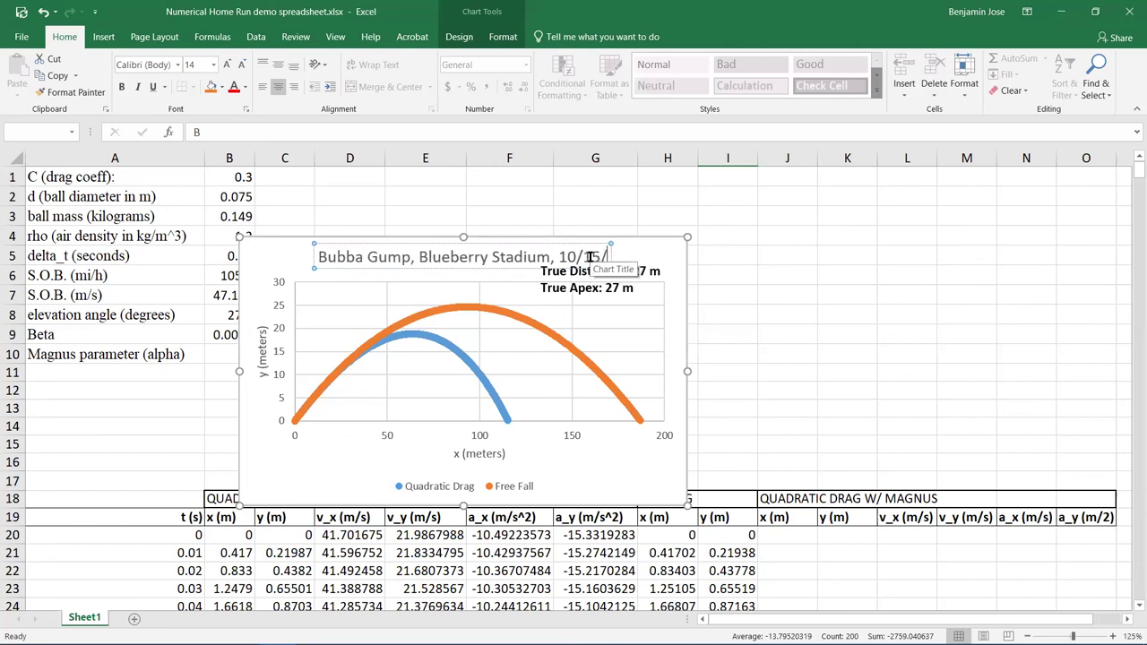
pyautogui.write('2019')
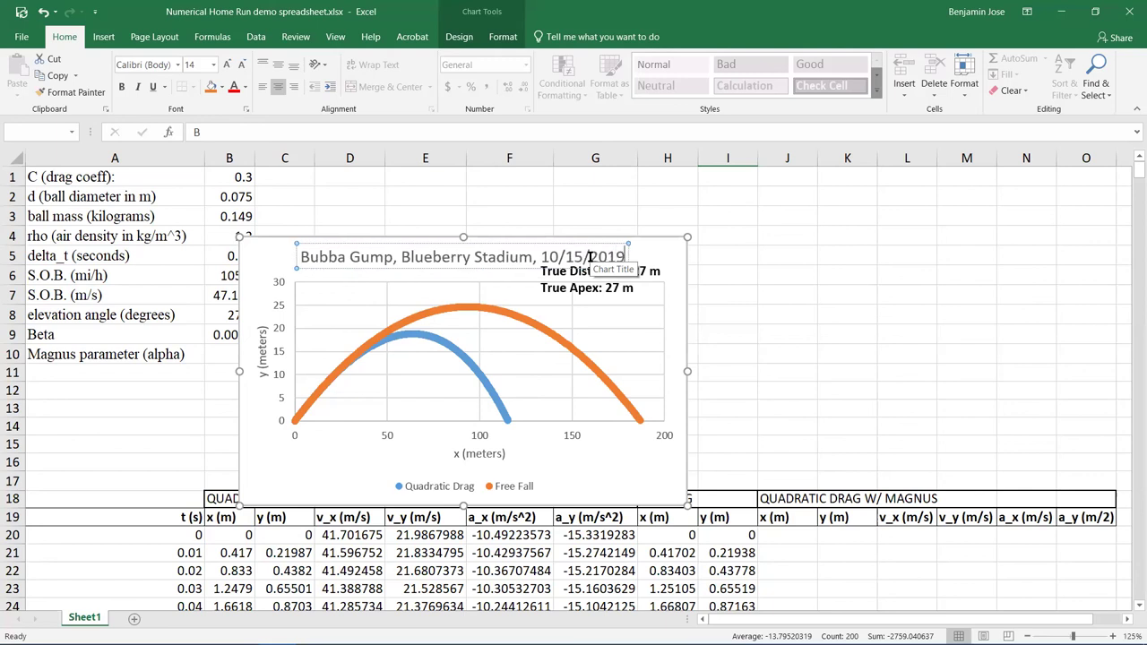
pyautogui.press('Escape')
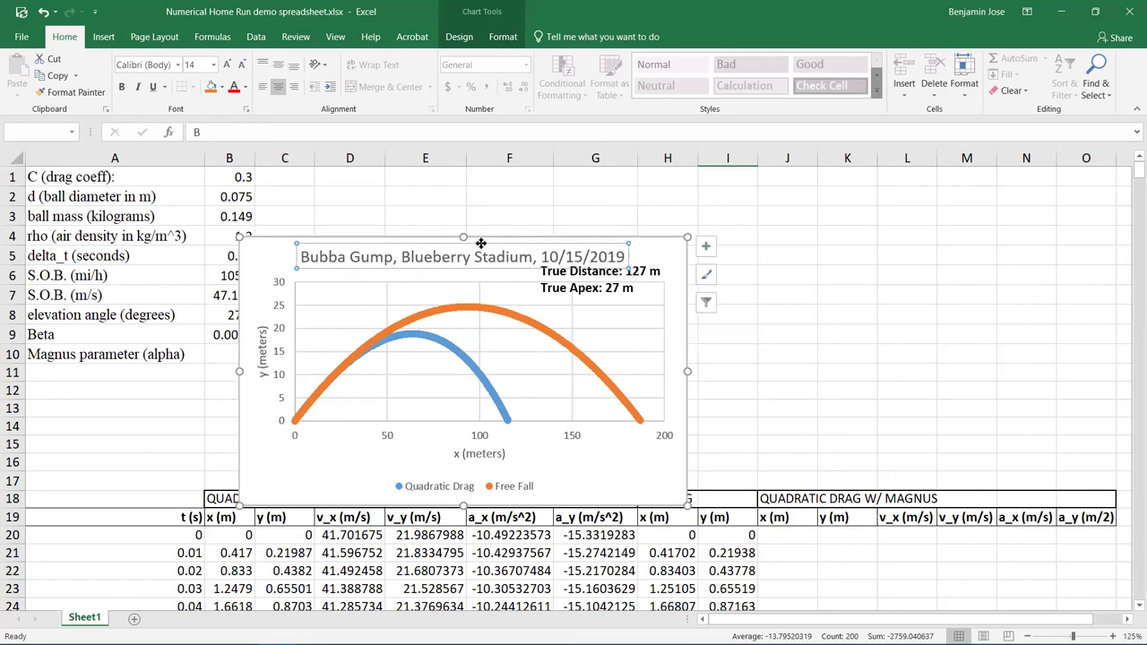
# Step: Move the text box down clear of the chart title, and move the chart away from the parameter list to about columns G to M
pyautogui.click(556, 285)
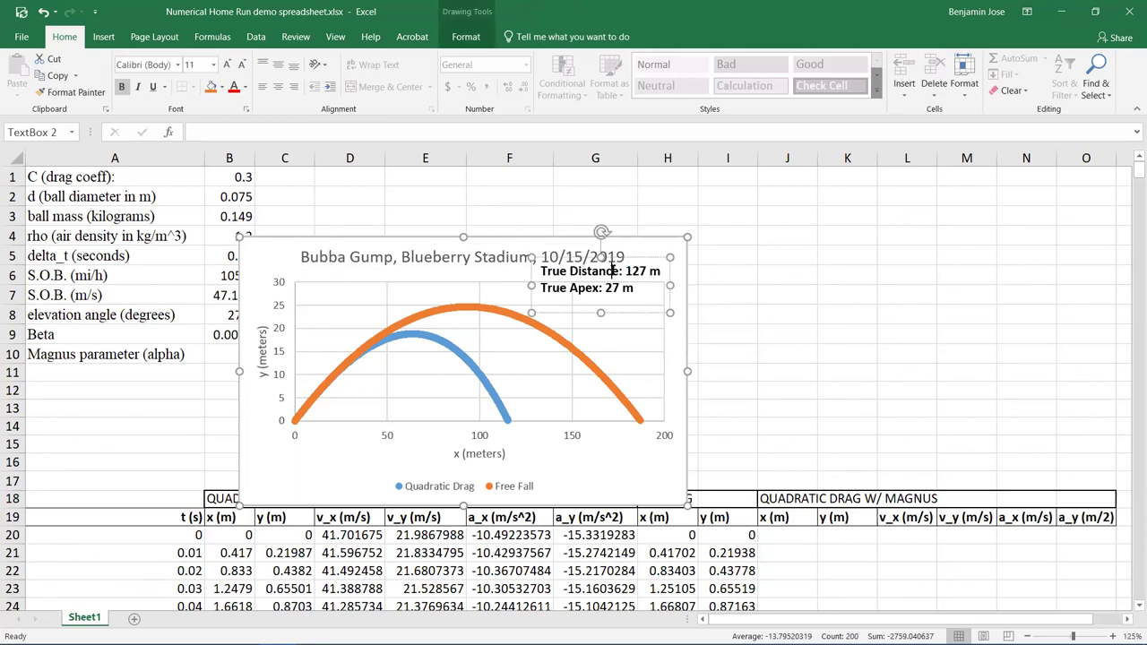
pyautogui.moveTo(633, 257); pyautogui.dragTo(642, 277)
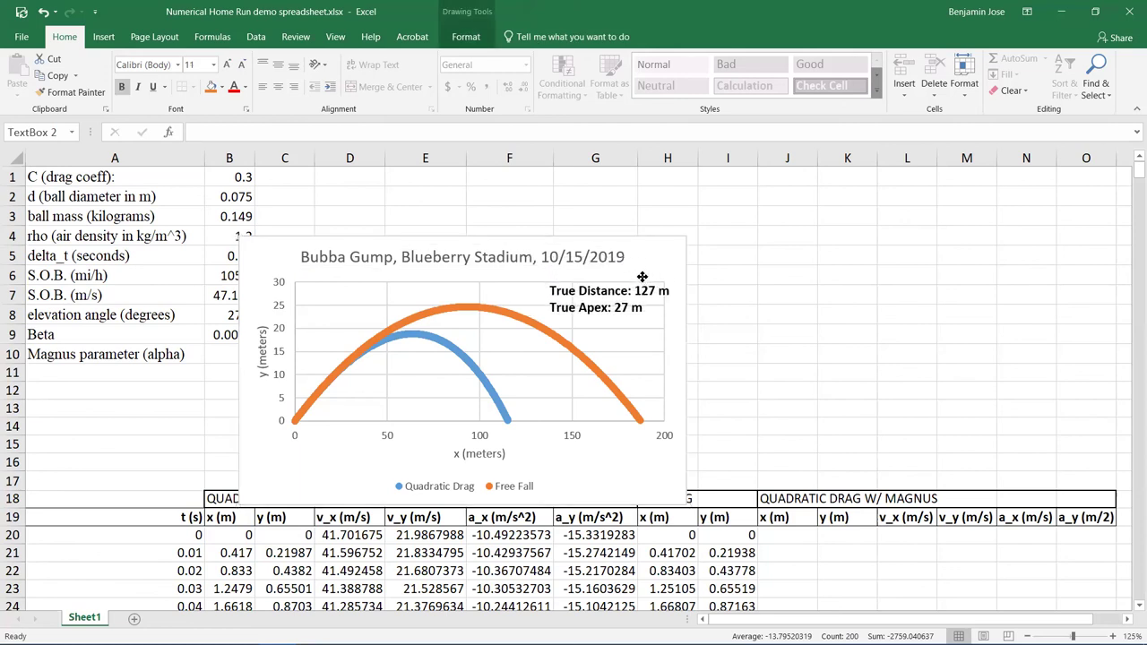
pyautogui.click(578, 472)
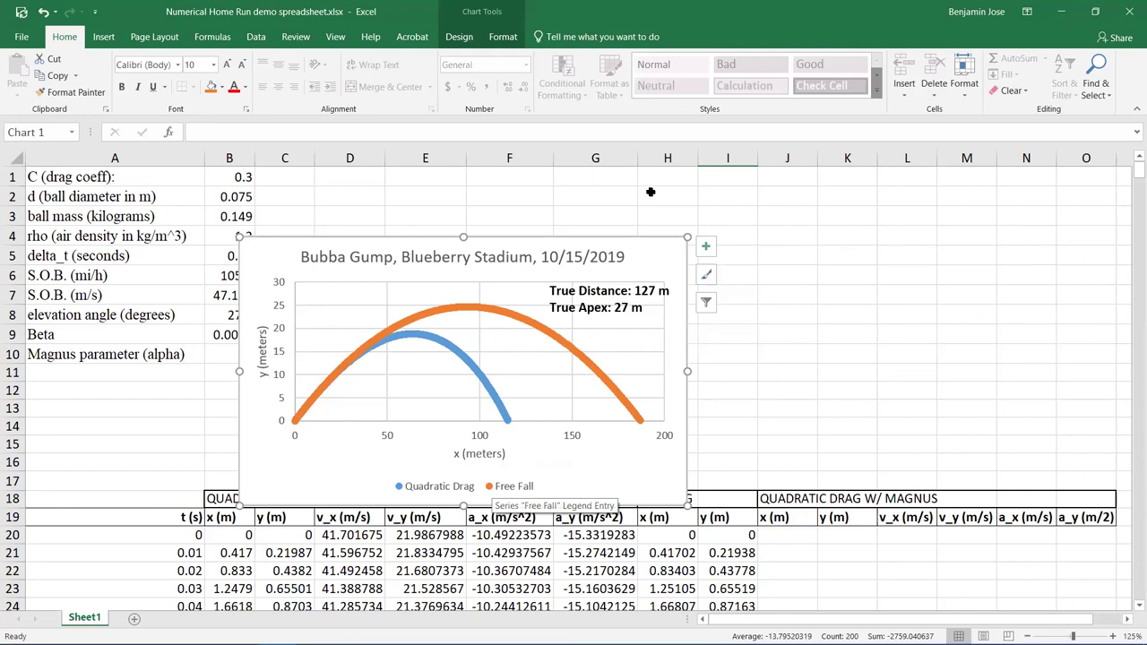
pyautogui.moveTo(654, 223); pyautogui.dragTo(813, 214)
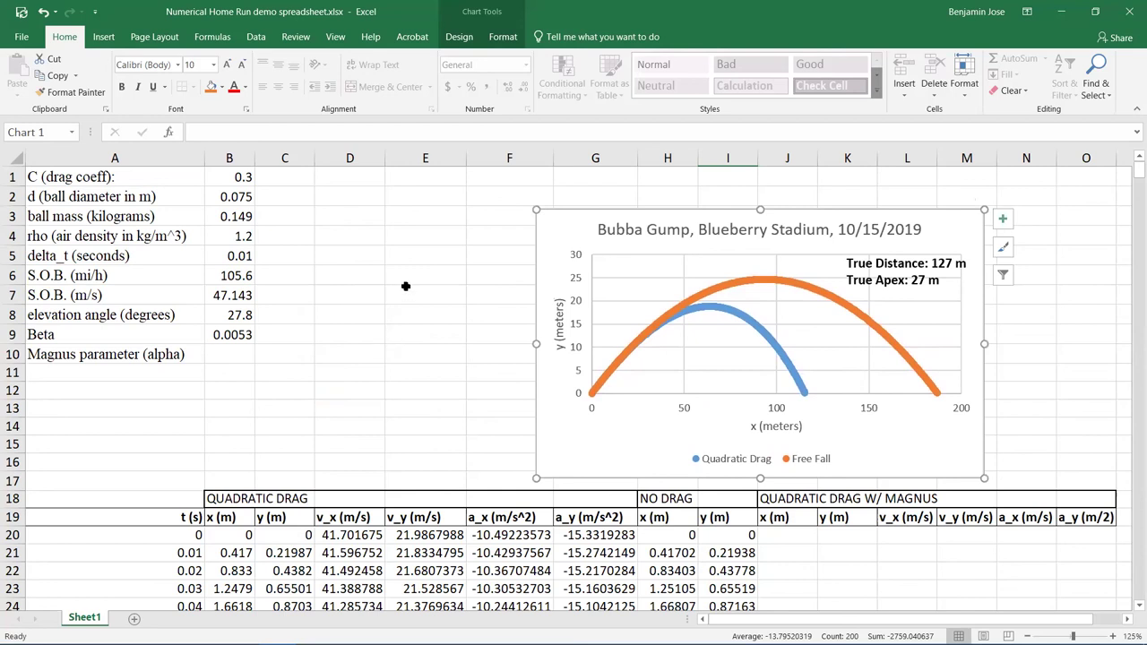
# Step: Set the air density (rho) in B4 to 1.1 kg/m^3
pyautogui.click(221, 216)
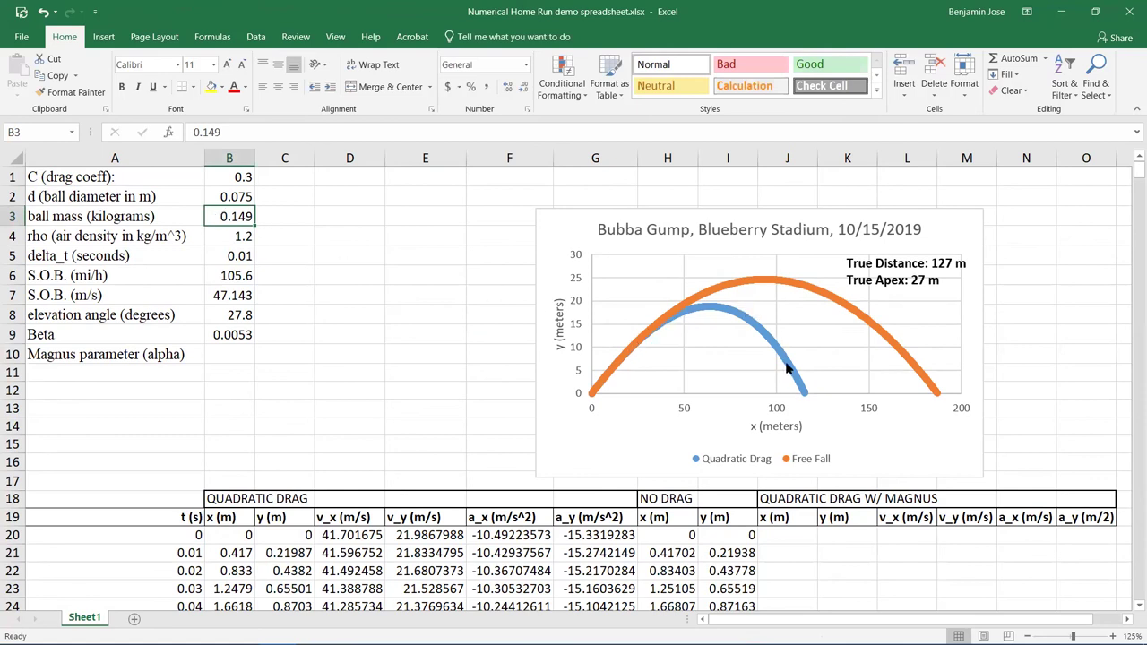
pyautogui.moveTo(788, 367)
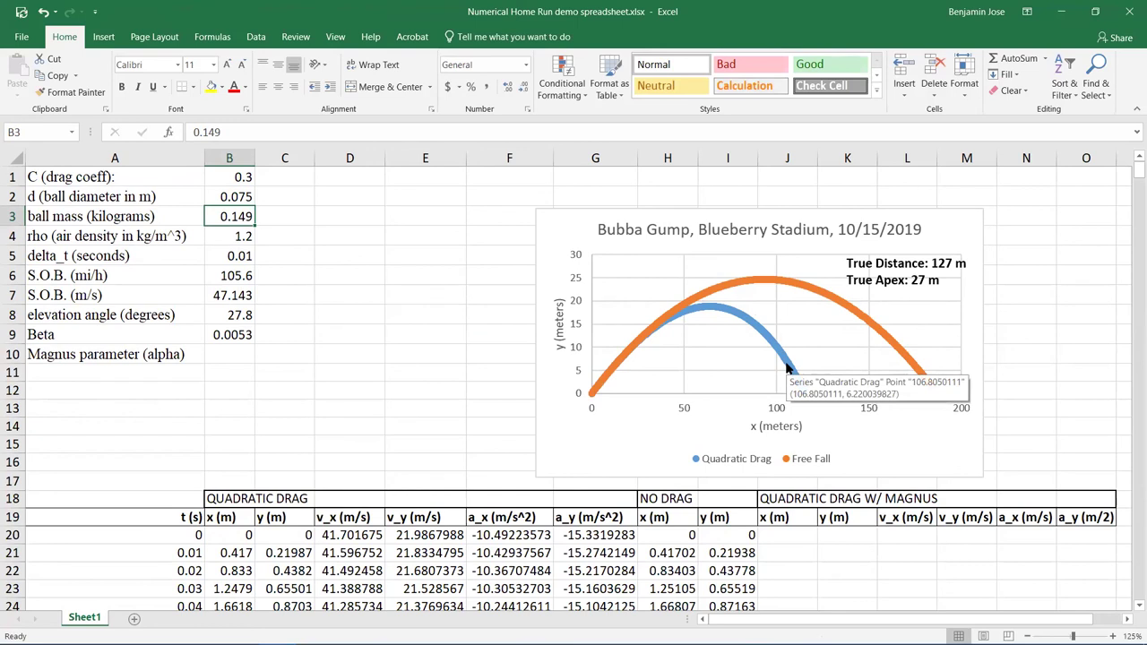
pyautogui.click(235, 235)
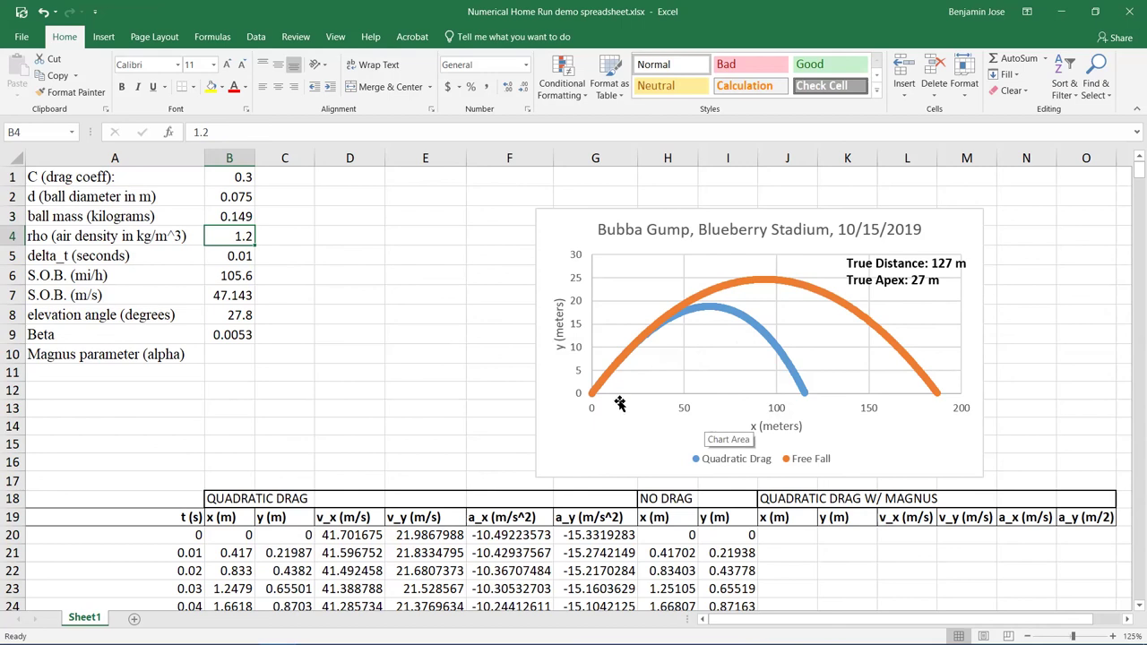
pyautogui.write('1.1')
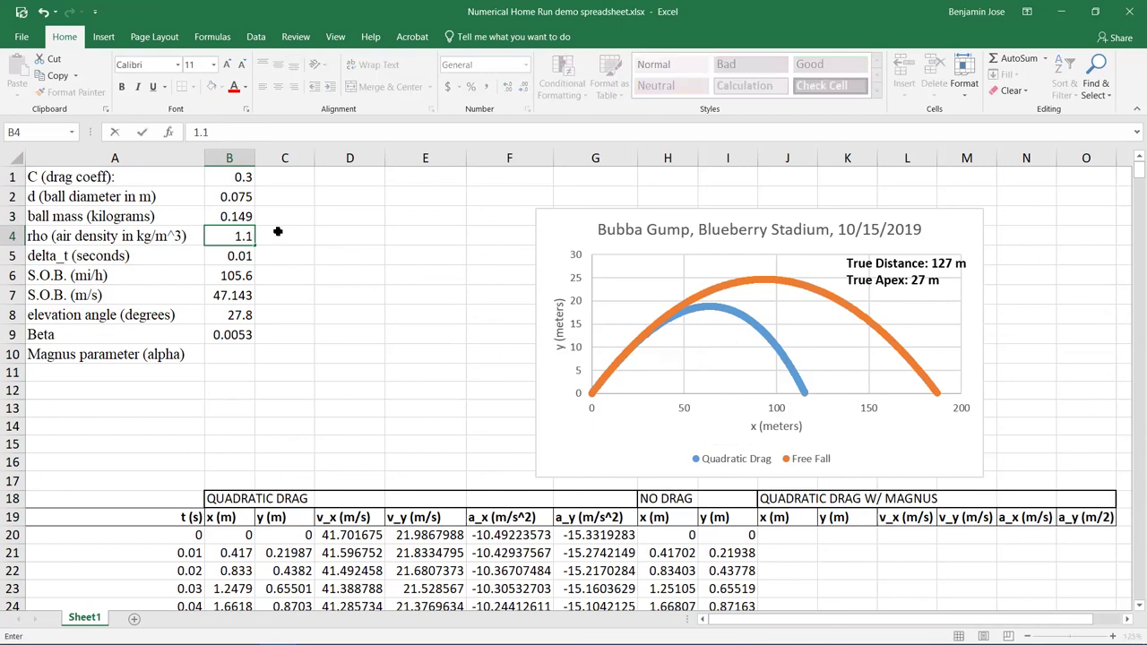
pyautogui.press('Return')
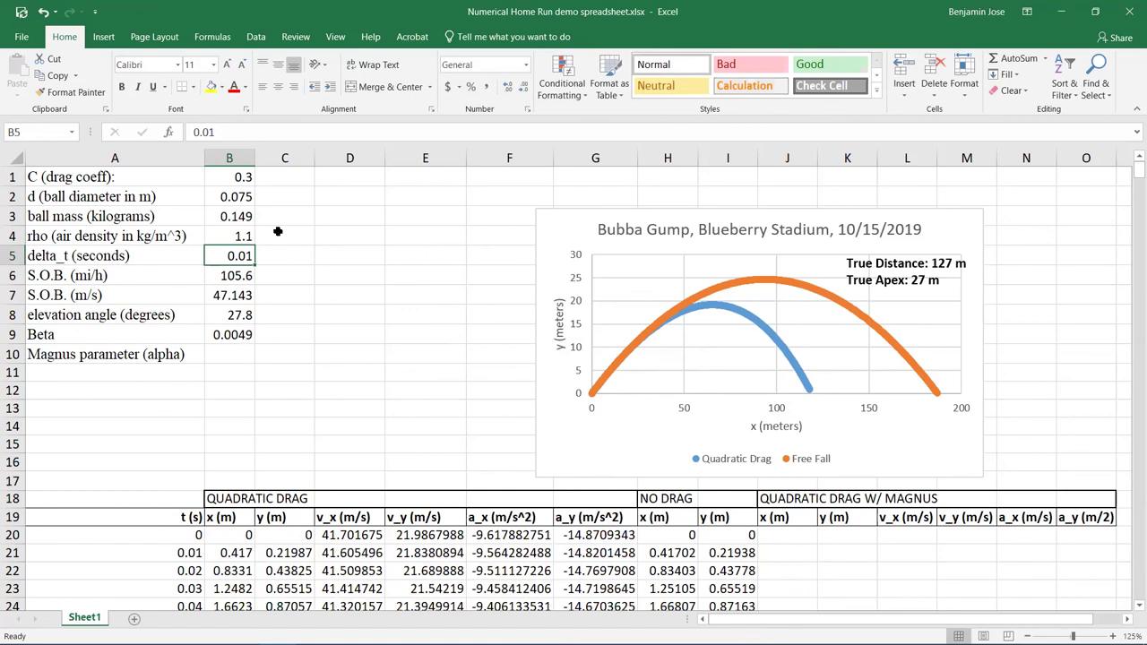
# Step: Set the ball mass in B3 to 0.146 kg and the air density in B4 to 1.0 kg/m^3
pyautogui.moveTo(775, 338)
pyautogui.click(226, 215)
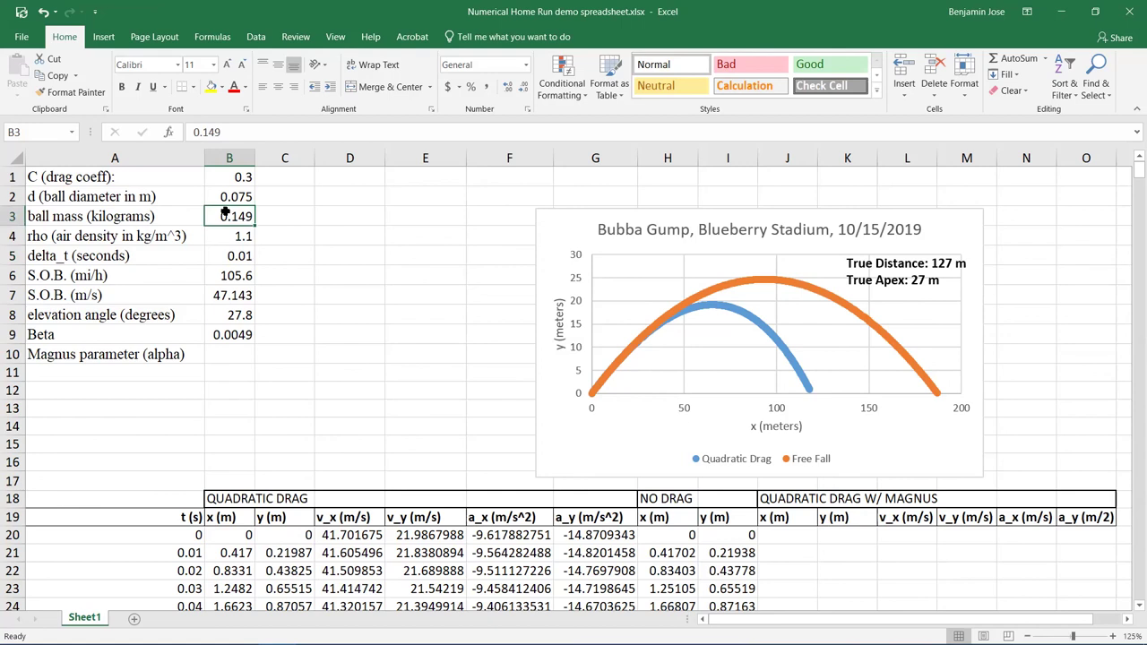
pyautogui.write('0.146')
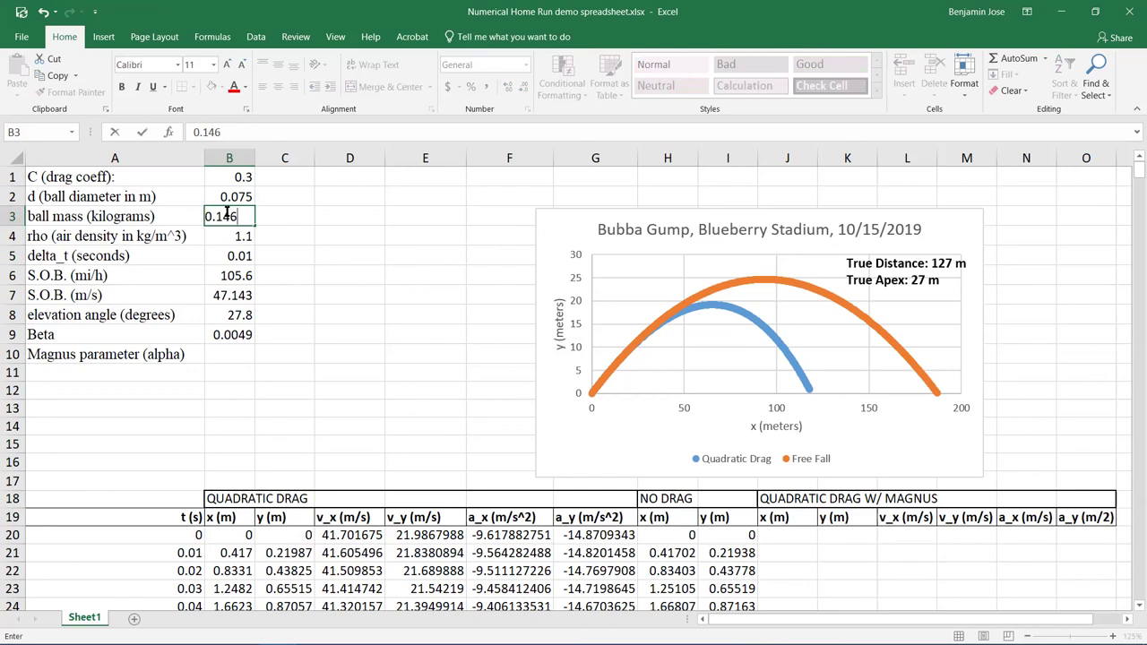
pyautogui.press('Return')
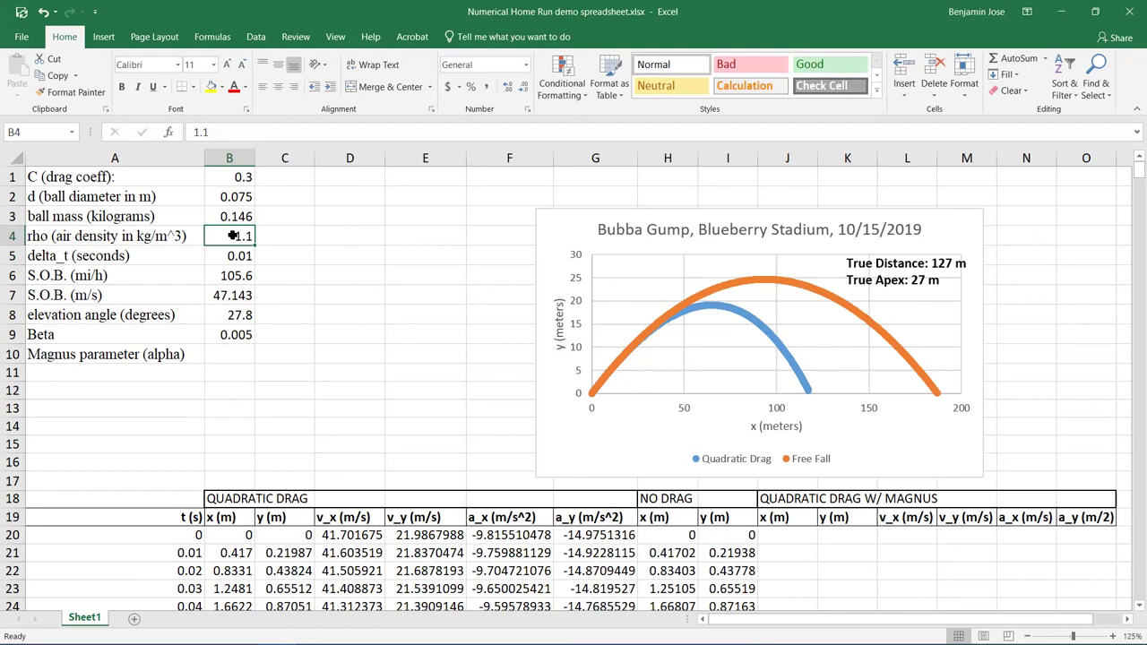
pyautogui.write('1.0')
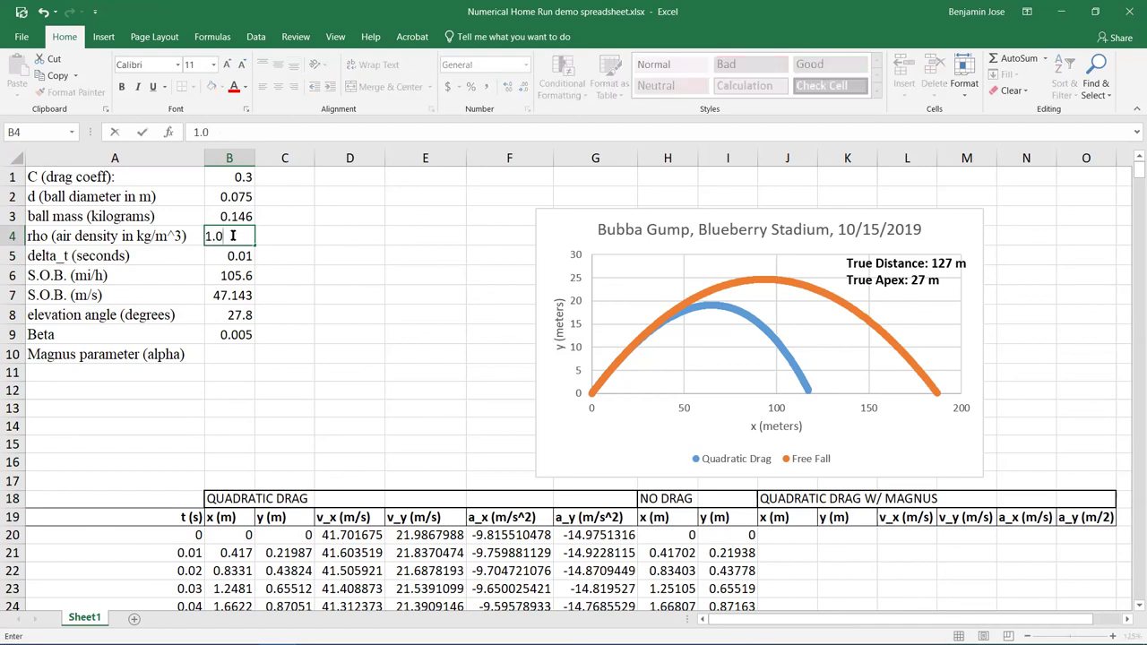
pyautogui.press('Return')
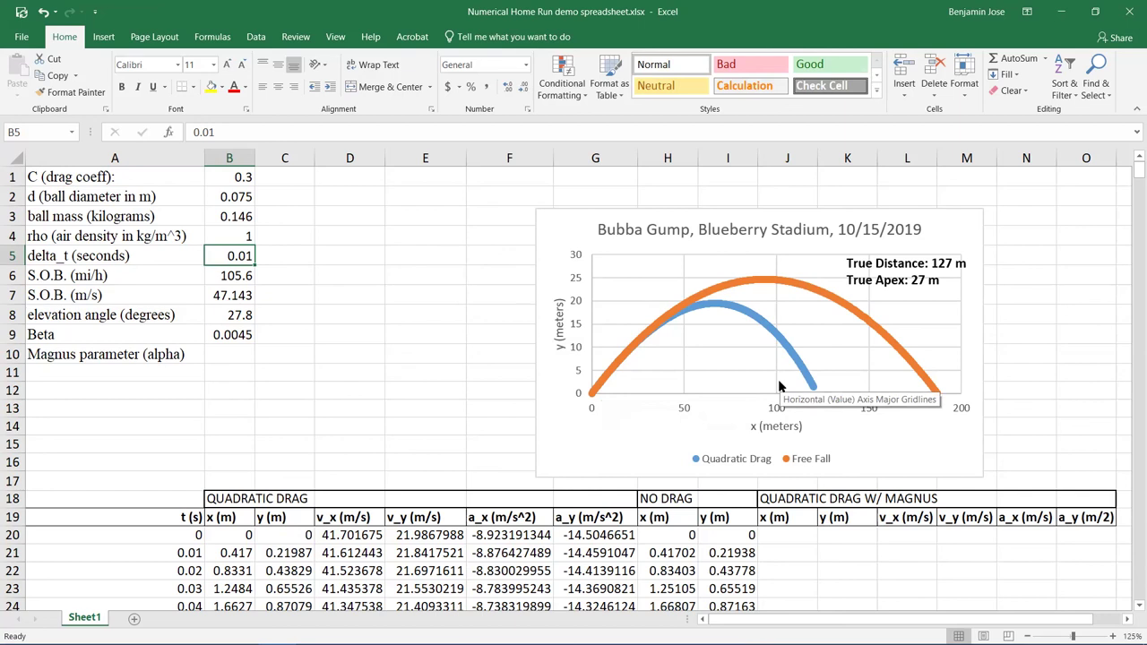
# Step: Set the drag coefficient C in B1 to 0.4
pyautogui.click(233, 177)
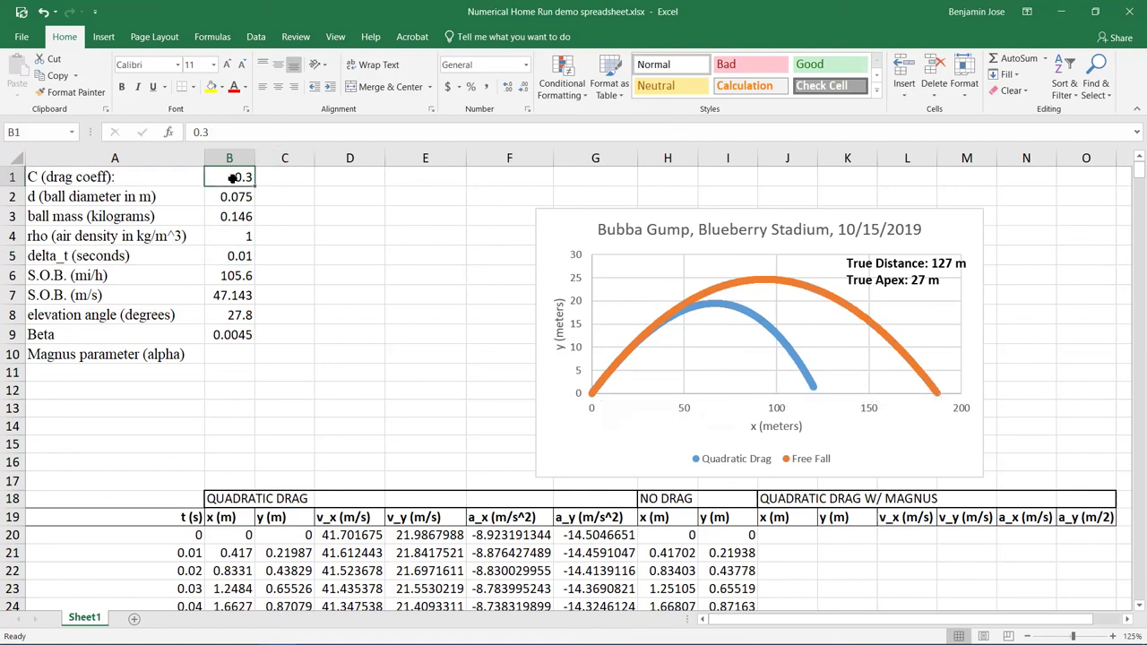
pyautogui.write('0.4')
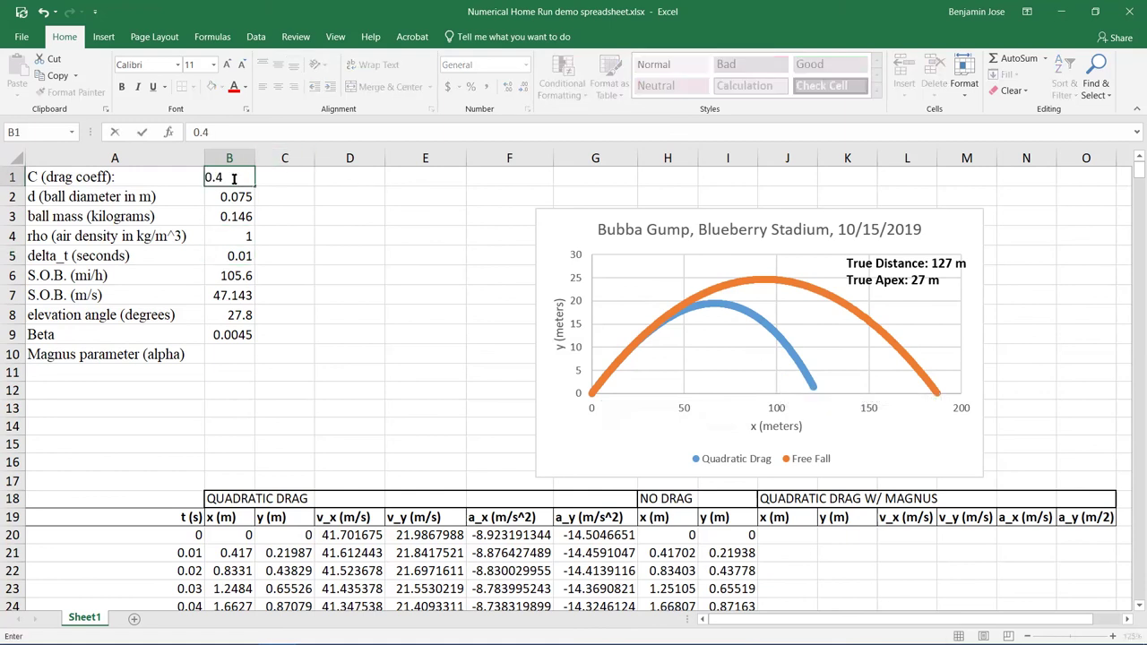
pyautogui.press('Return')
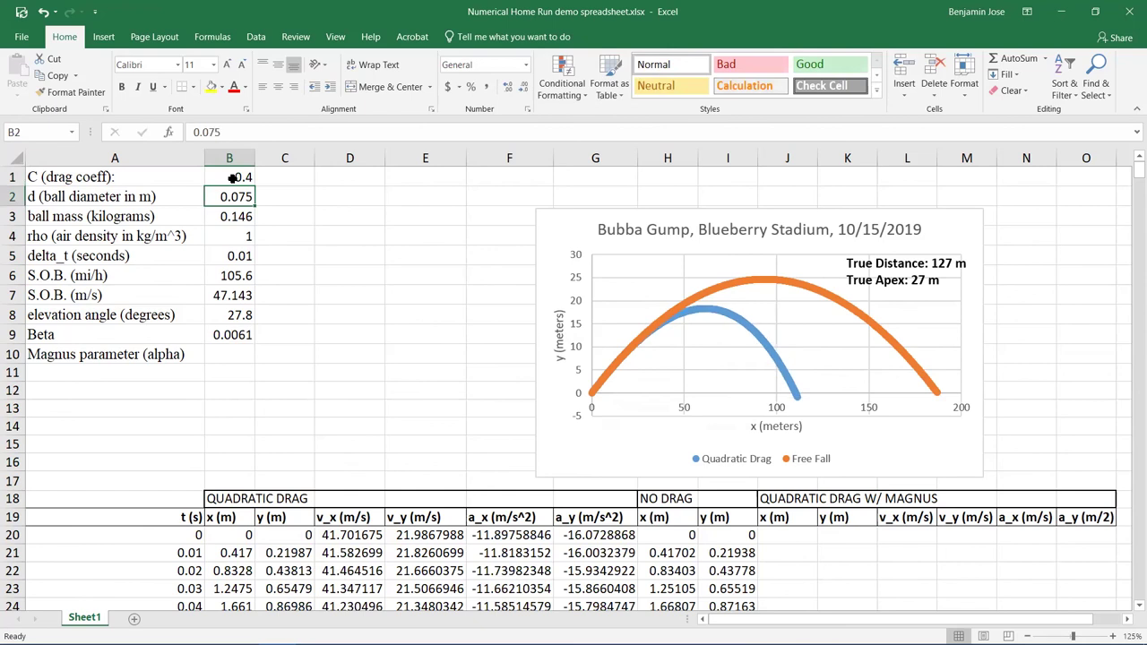